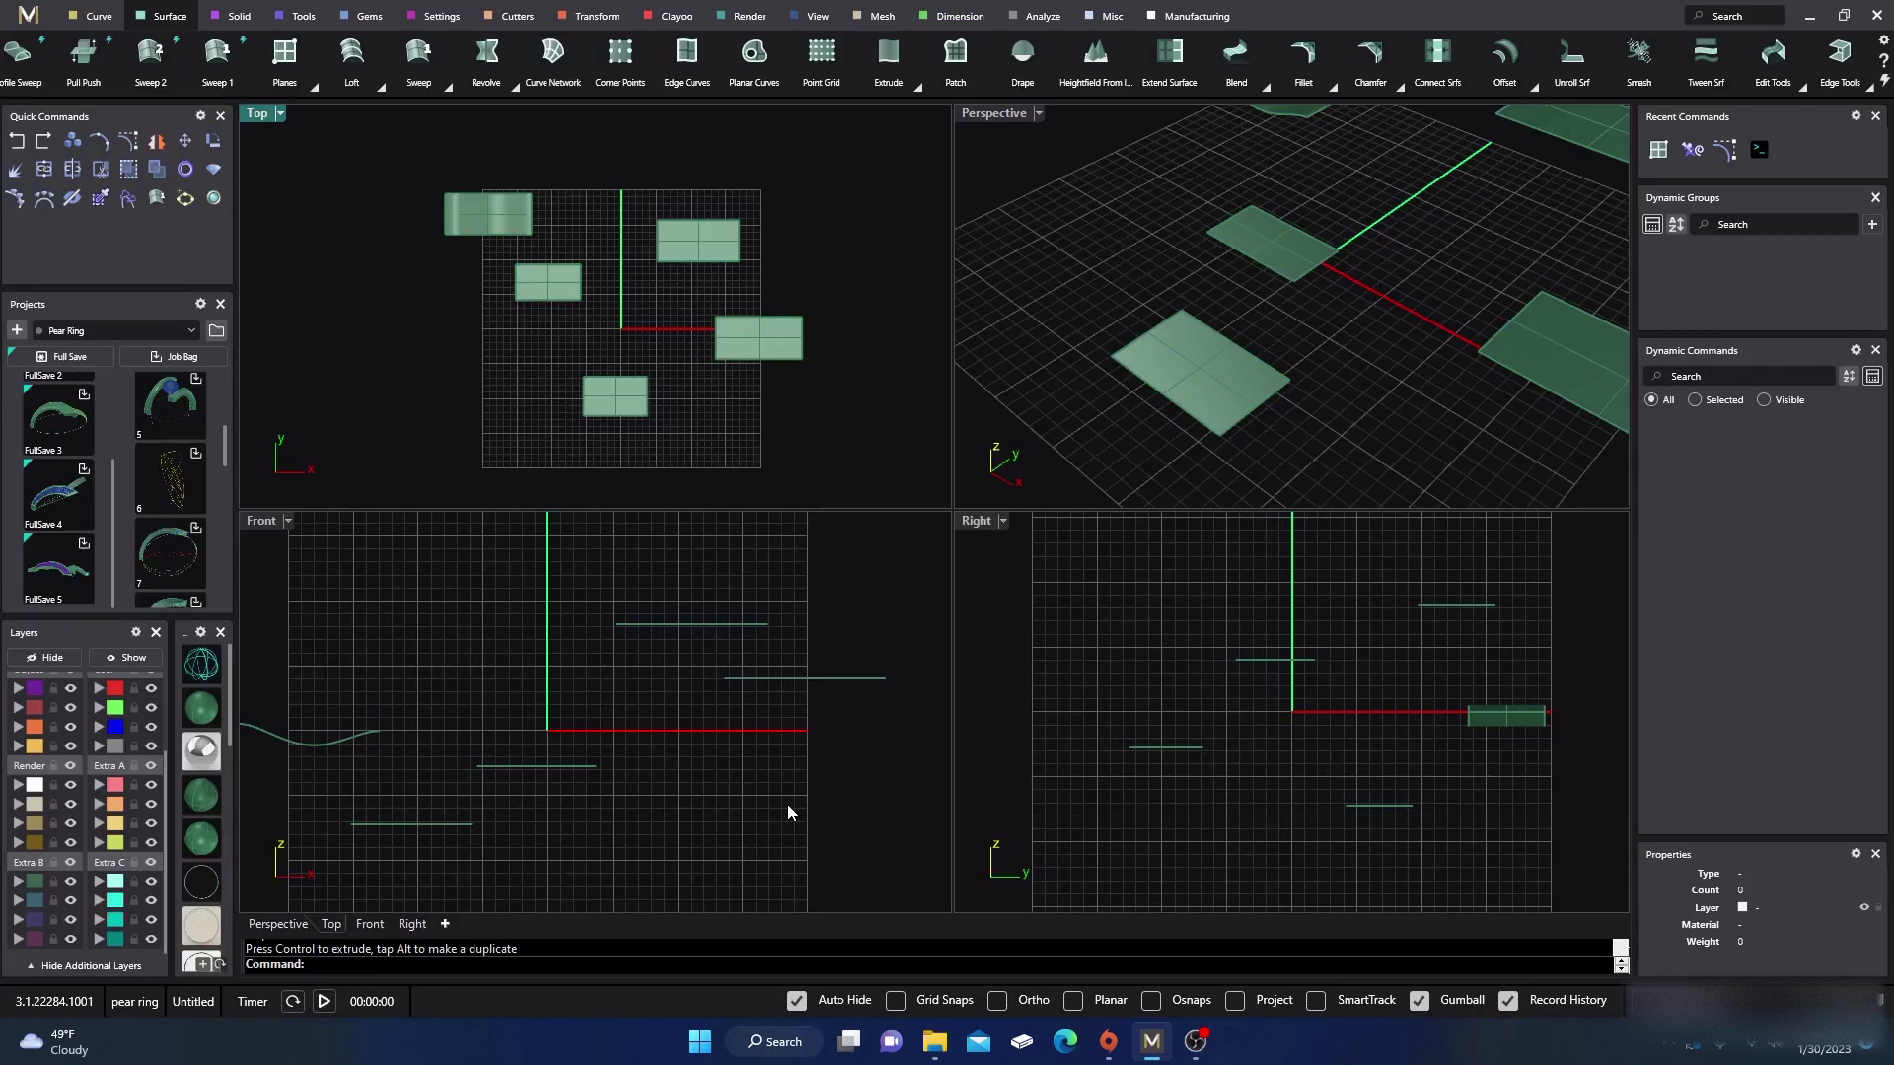
Start a polyline and turn on object snaps for picking its points.
{"action": "right_click_drag", "start_coordinate": [480, 323], "coordinate": [472, 367]}
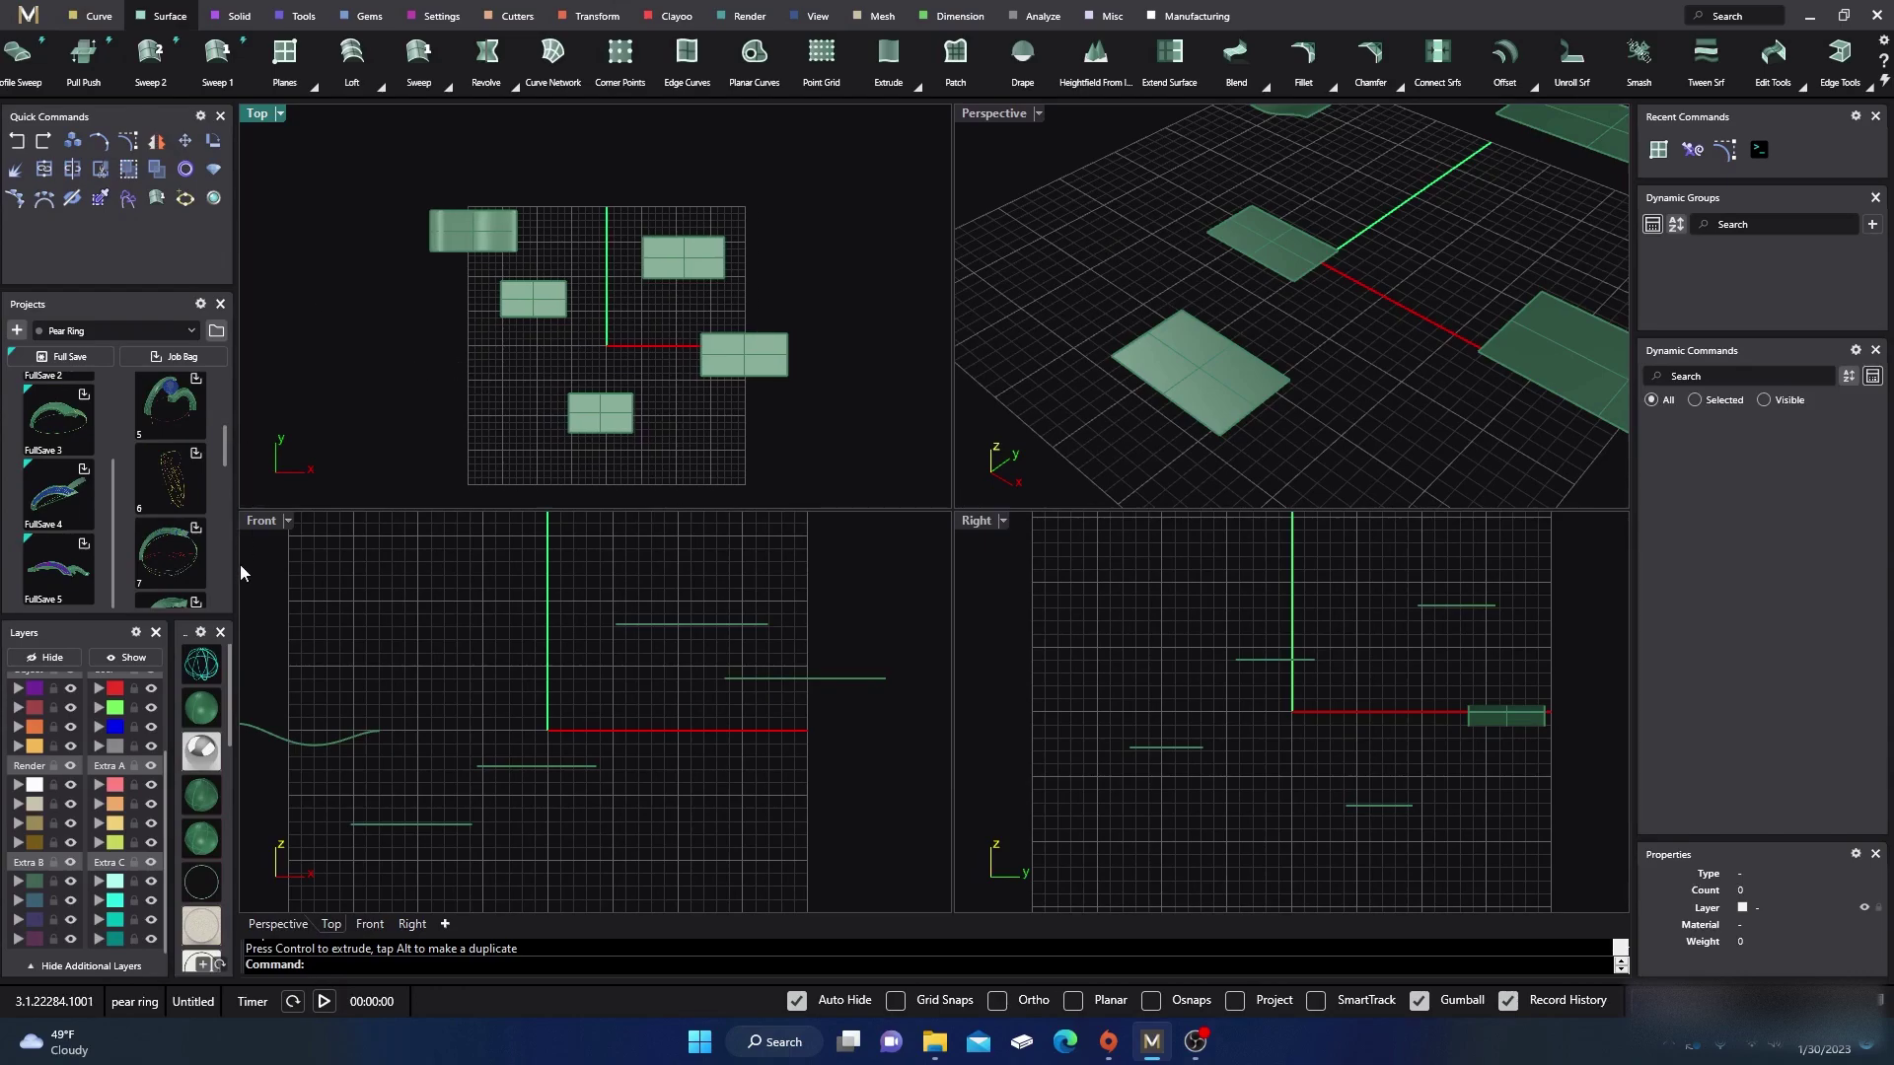
{"action": "left_click", "coordinate": [99, 15]}
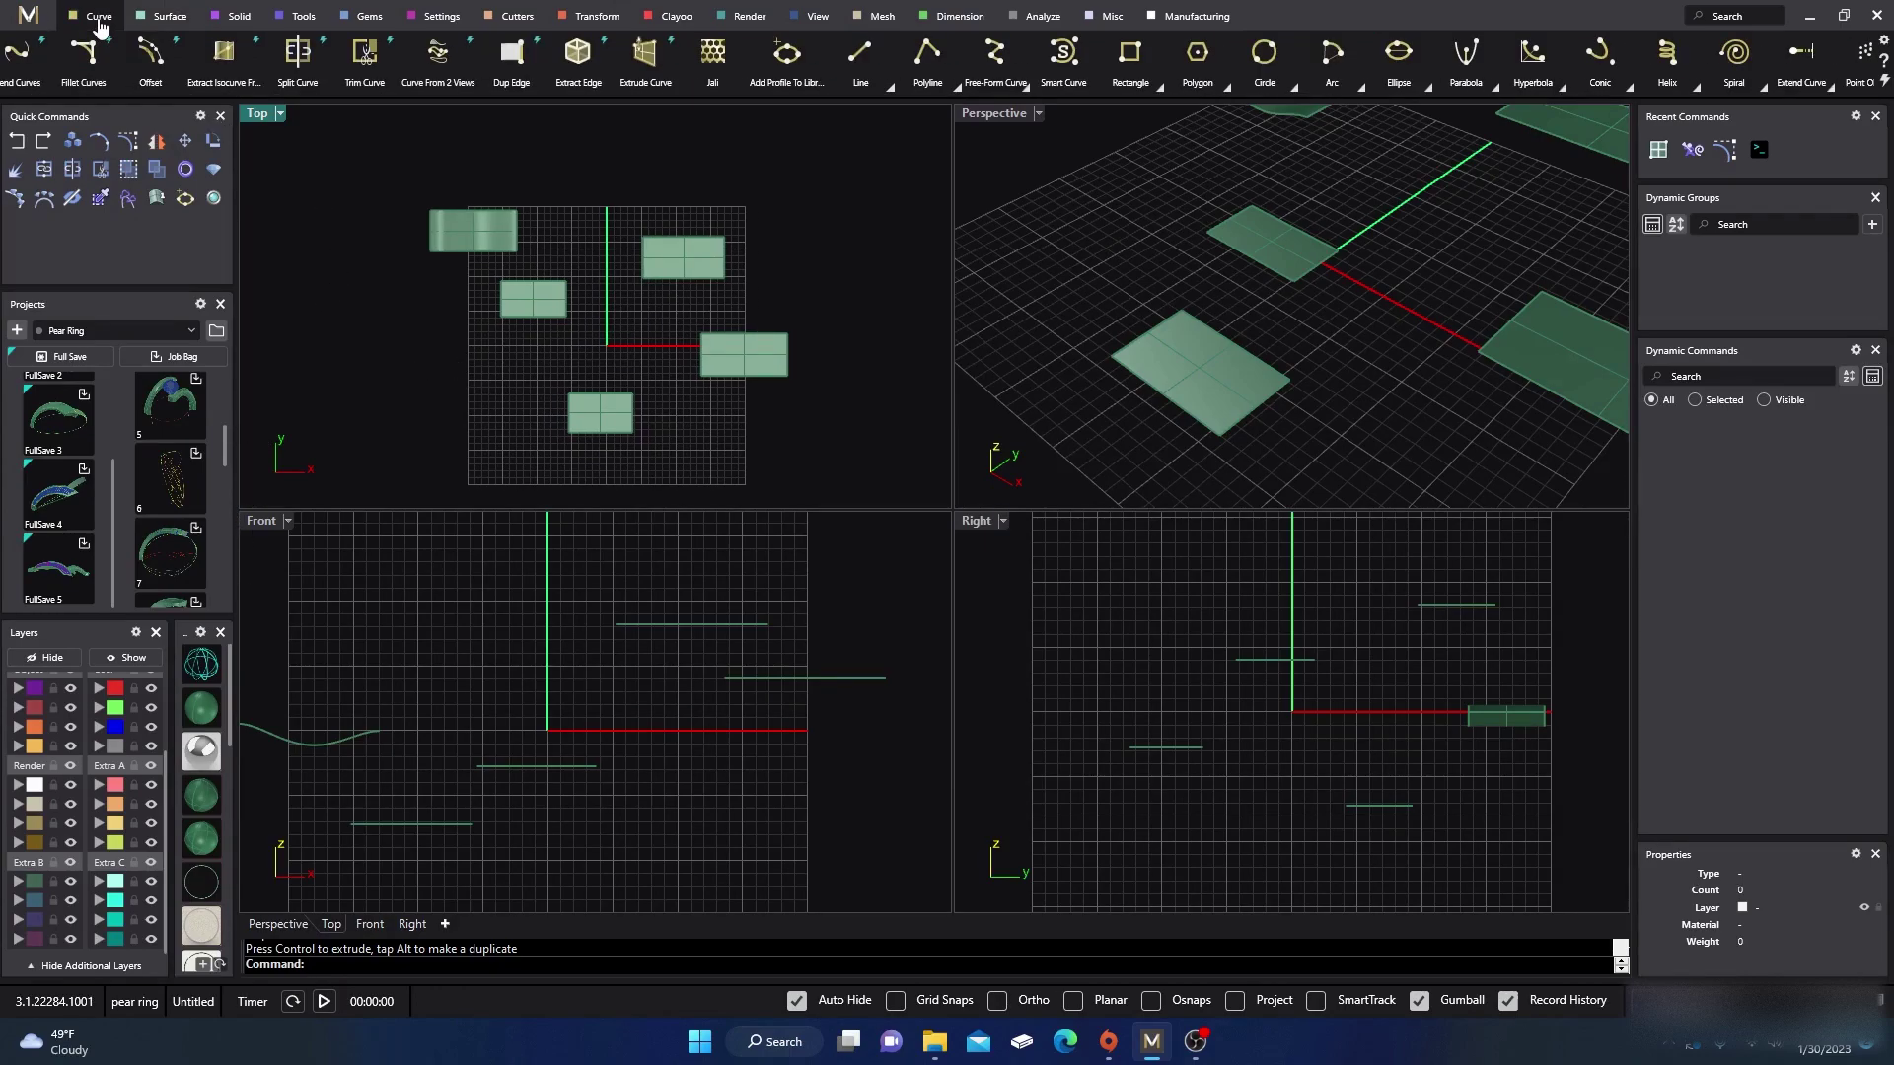
{"action": "left_click", "coordinate": [927, 61]}
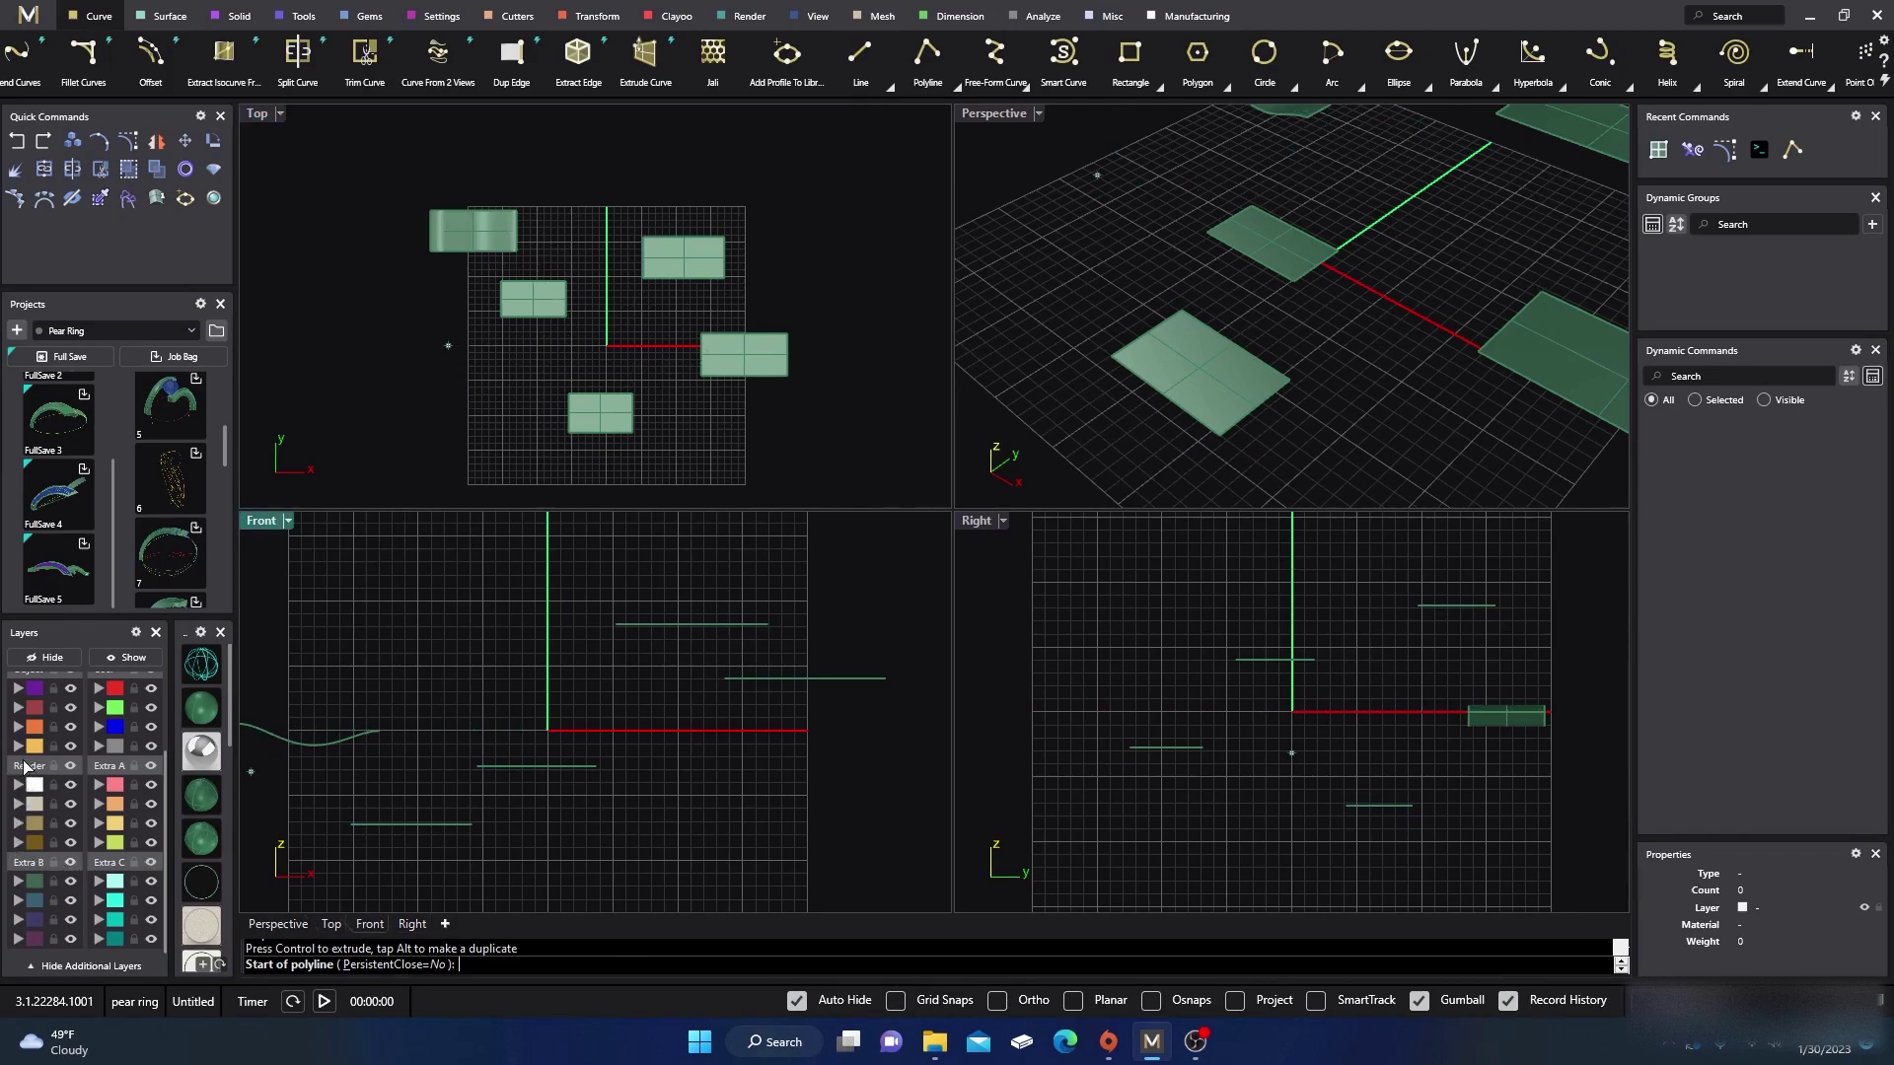
{"action": "scroll", "coordinate": [54, 755], "scroll_direction": "up", "scroll_amount": 3}
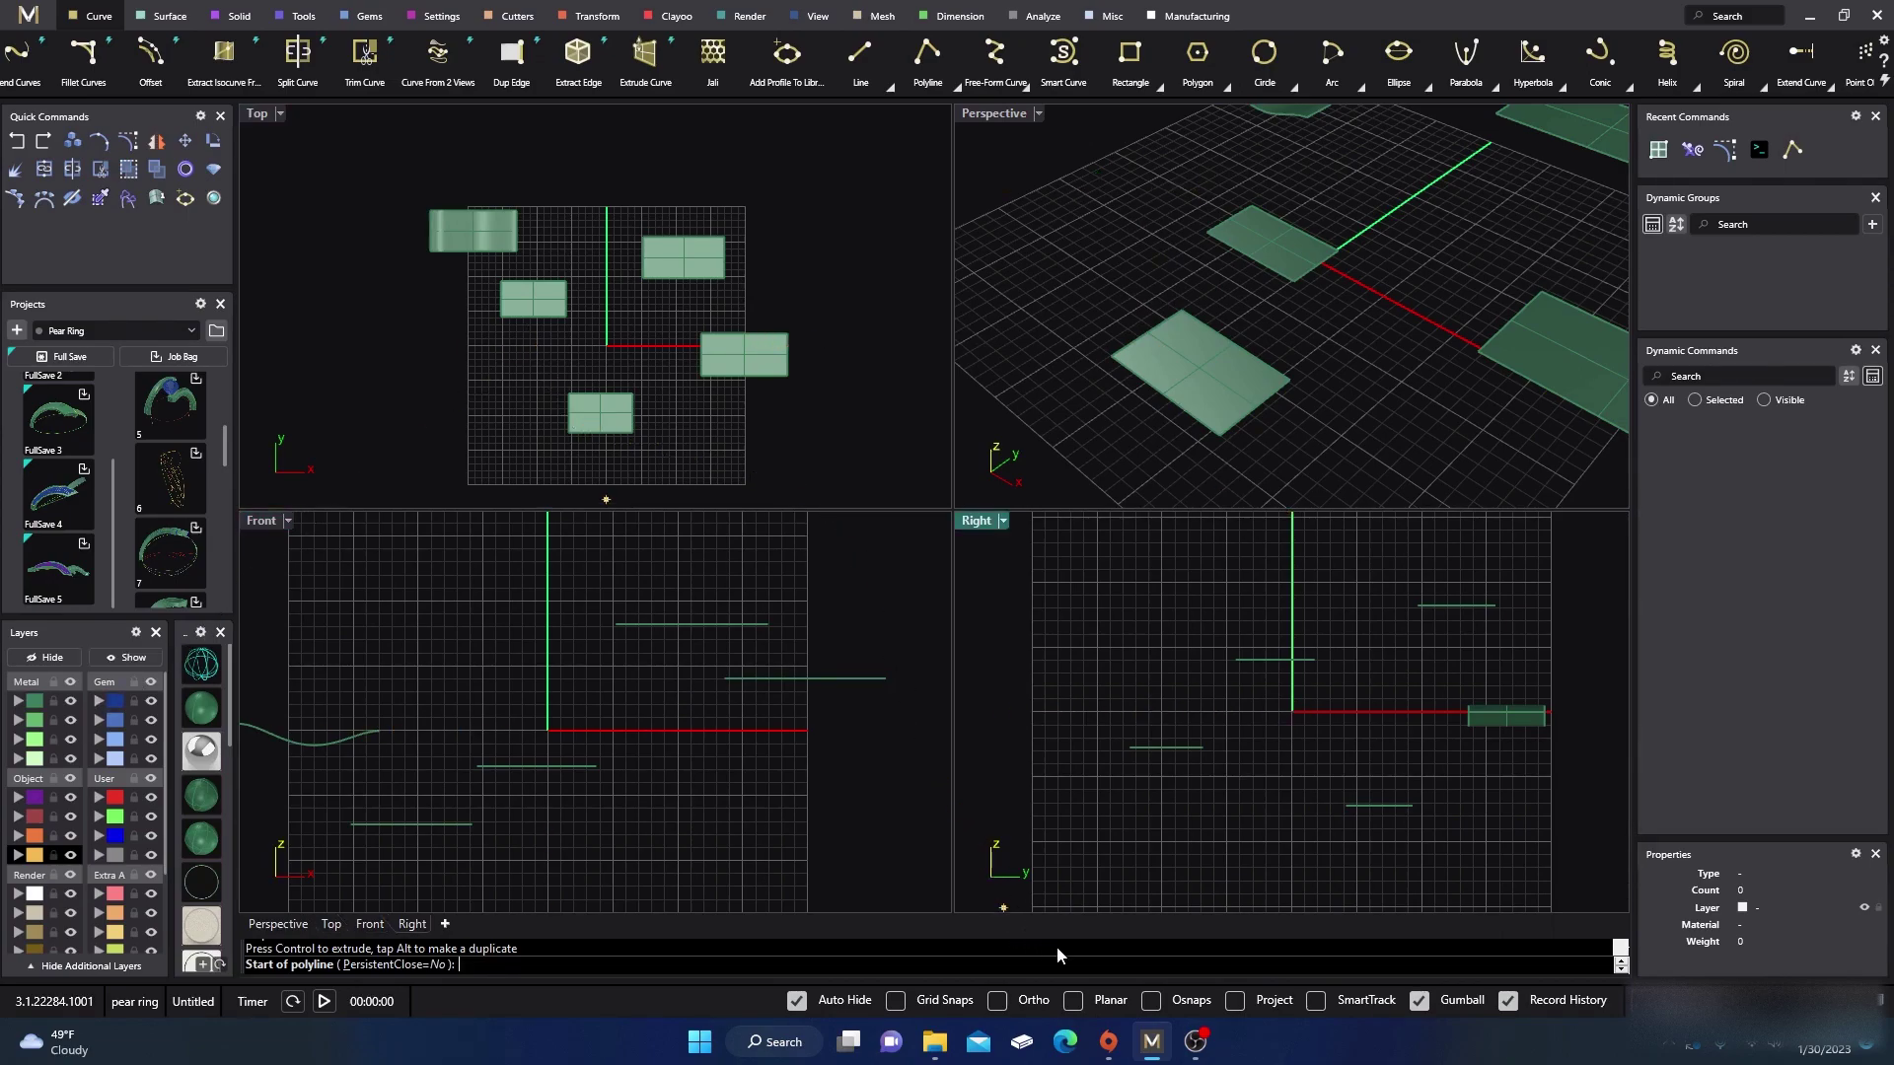
{"action": "left_click", "coordinate": [1151, 1002]}
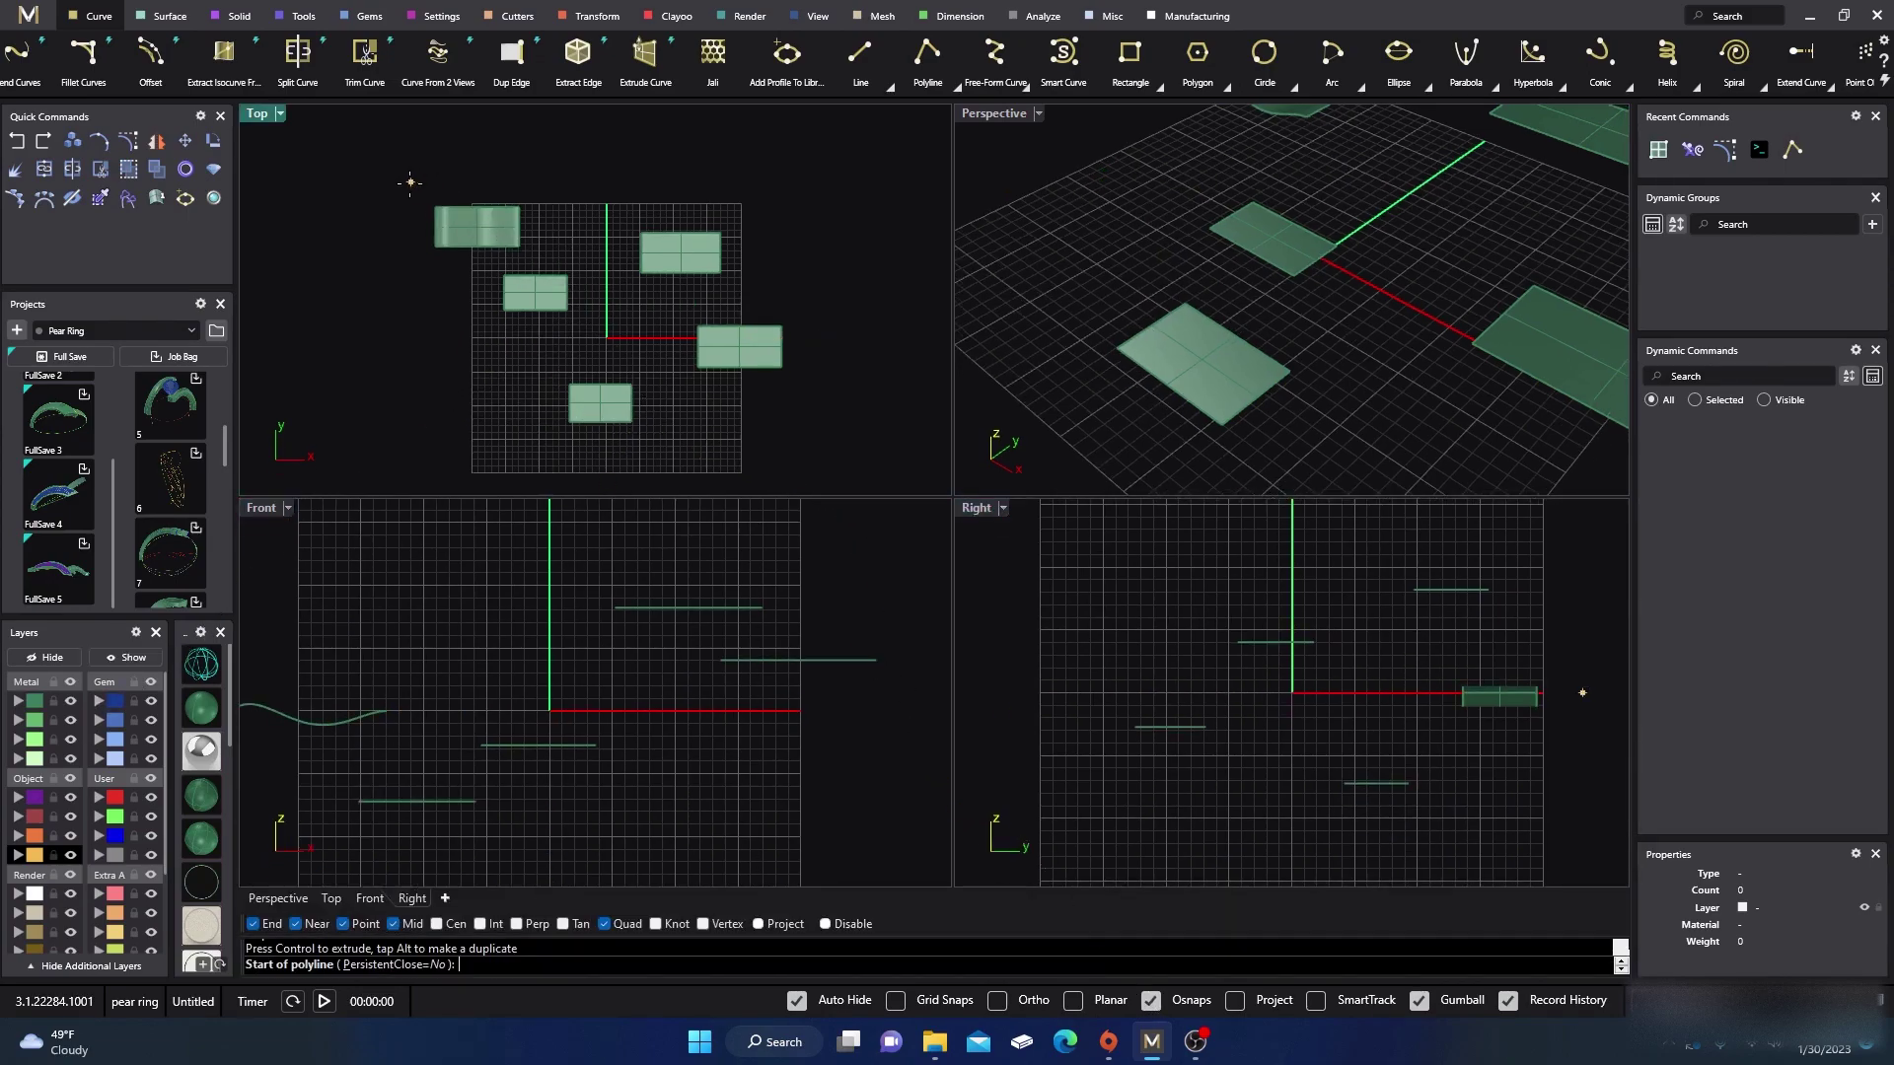
Draw a polyline from the wavy surface's lower-left corner, snapping to corners of the four flat surfaces, back to its lower-right corner.
{"action": "left_click", "coordinate": [436, 247]}
{"action": "left_click", "coordinate": [504, 276]}
{"action": "left_click", "coordinate": [504, 311]}
{"action": "left_click", "coordinate": [569, 383]}
{"action": "left_click", "coordinate": [631, 384]}
{"action": "left_click", "coordinate": [697, 367]}
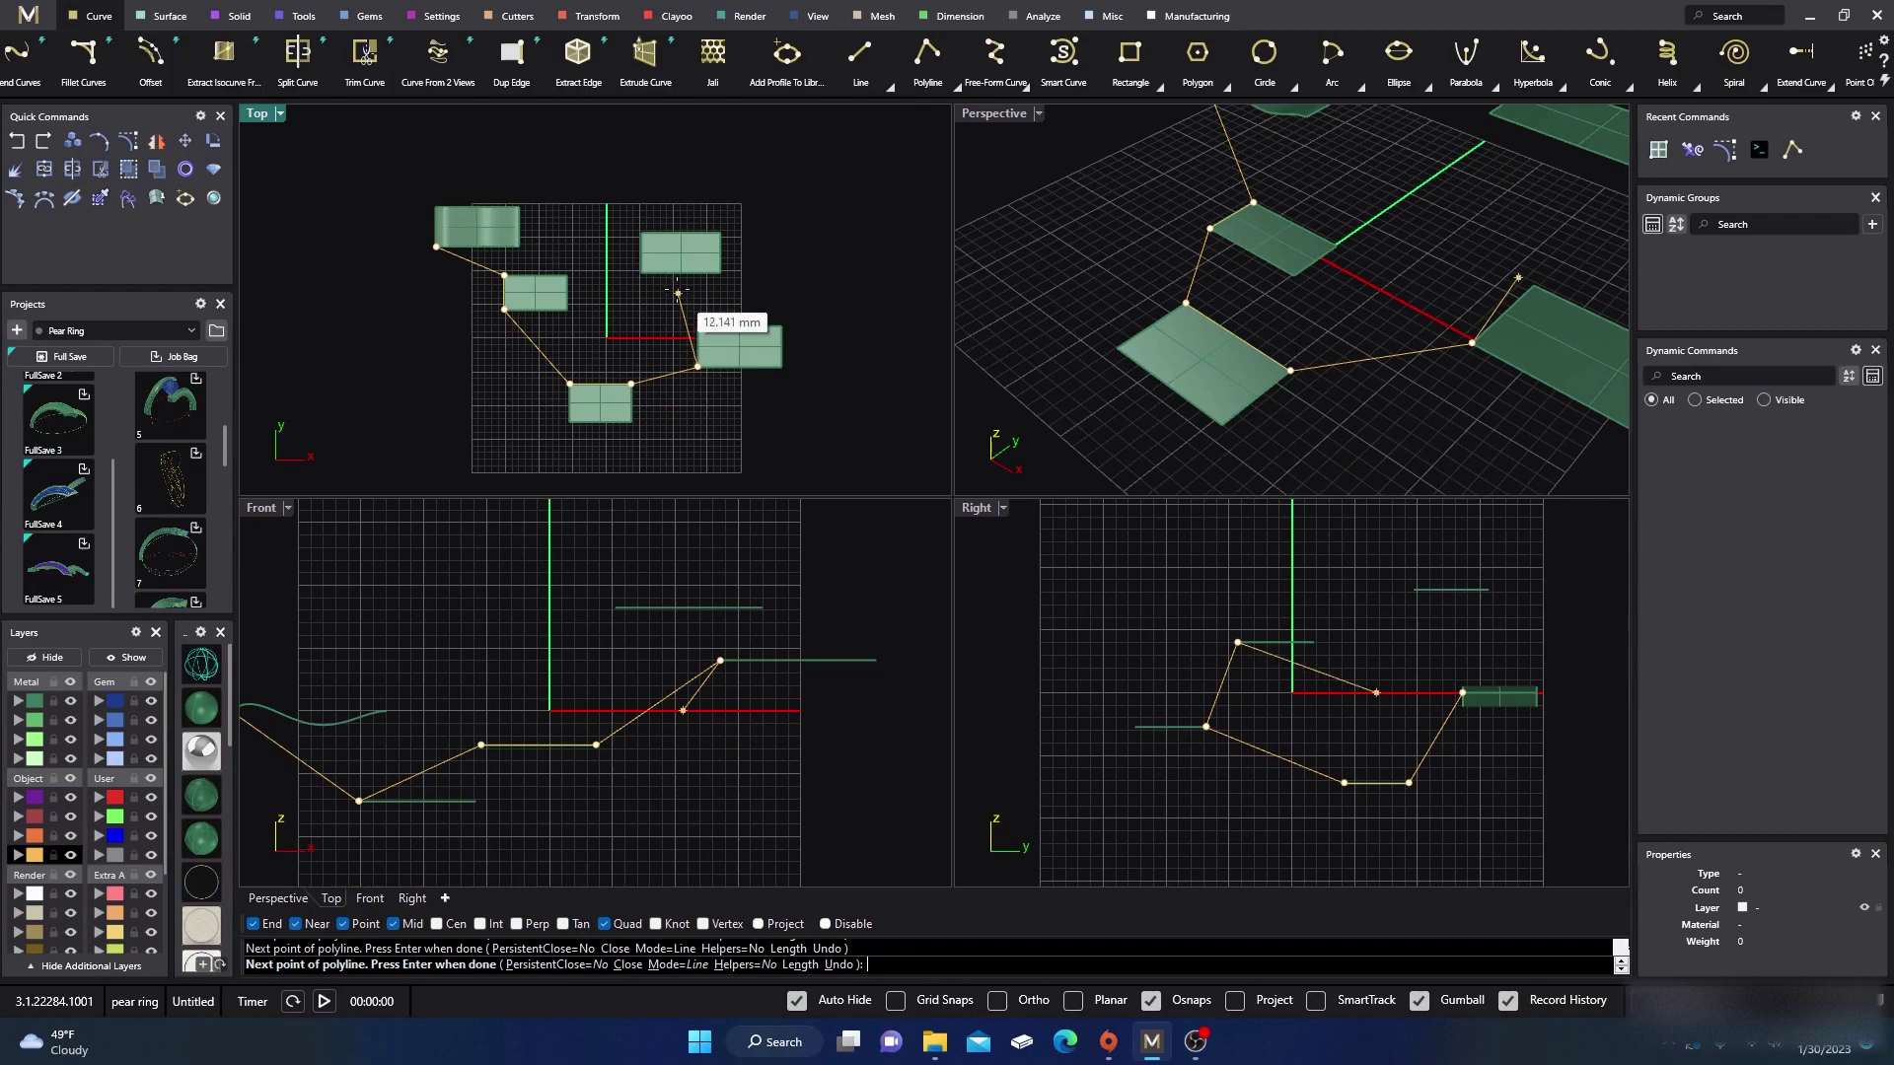
{"action": "left_click", "coordinate": [641, 272]}
{"action": "left_click", "coordinate": [520, 247]}
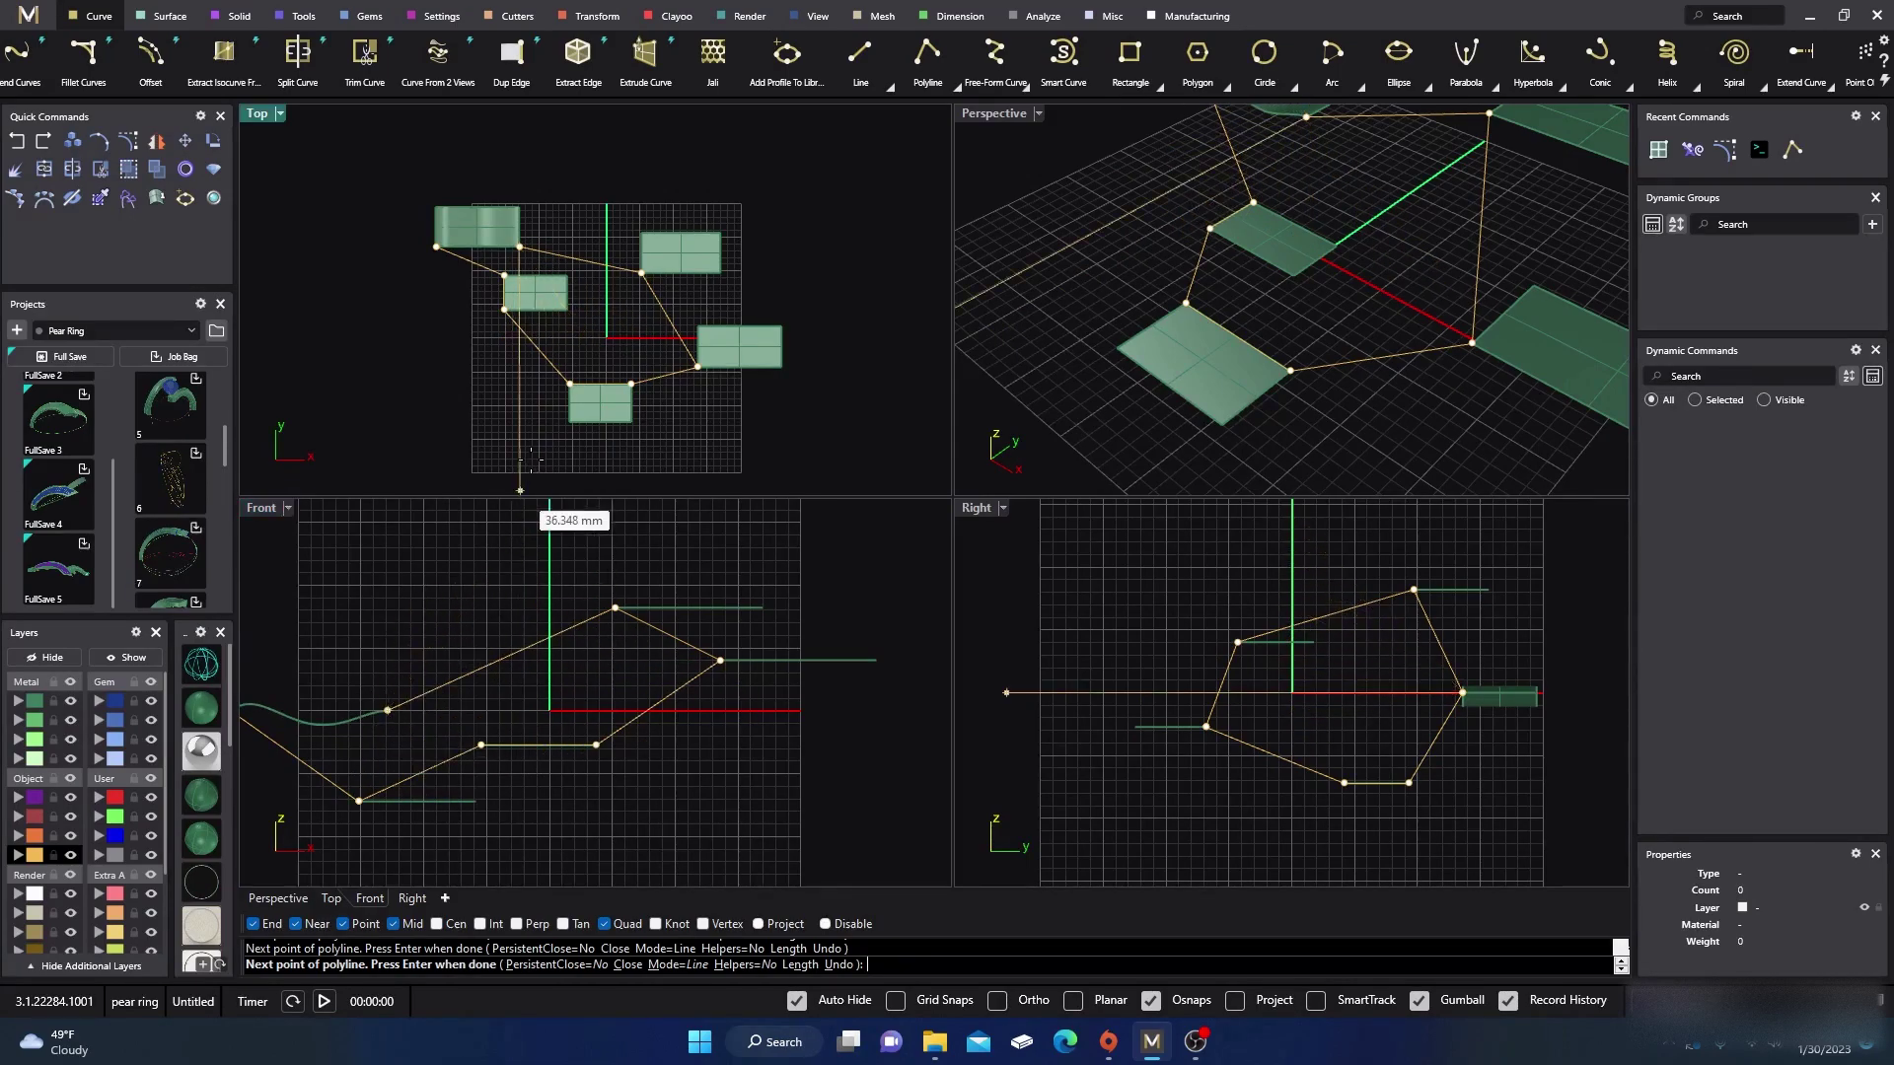
Extend the polyline with five free points between and around the surfaces, end it, and delete the whole curve.
{"action": "left_click", "coordinate": [605, 292]}
{"action": "left_click", "coordinate": [614, 332]}
{"action": "left_click", "coordinate": [485, 363]}
{"action": "left_click", "coordinate": [448, 300]}
{"action": "left_click", "coordinate": [423, 300]}
{"action": "key", "text": "Return"}
{"action": "left_click", "coordinate": [465, 337]}
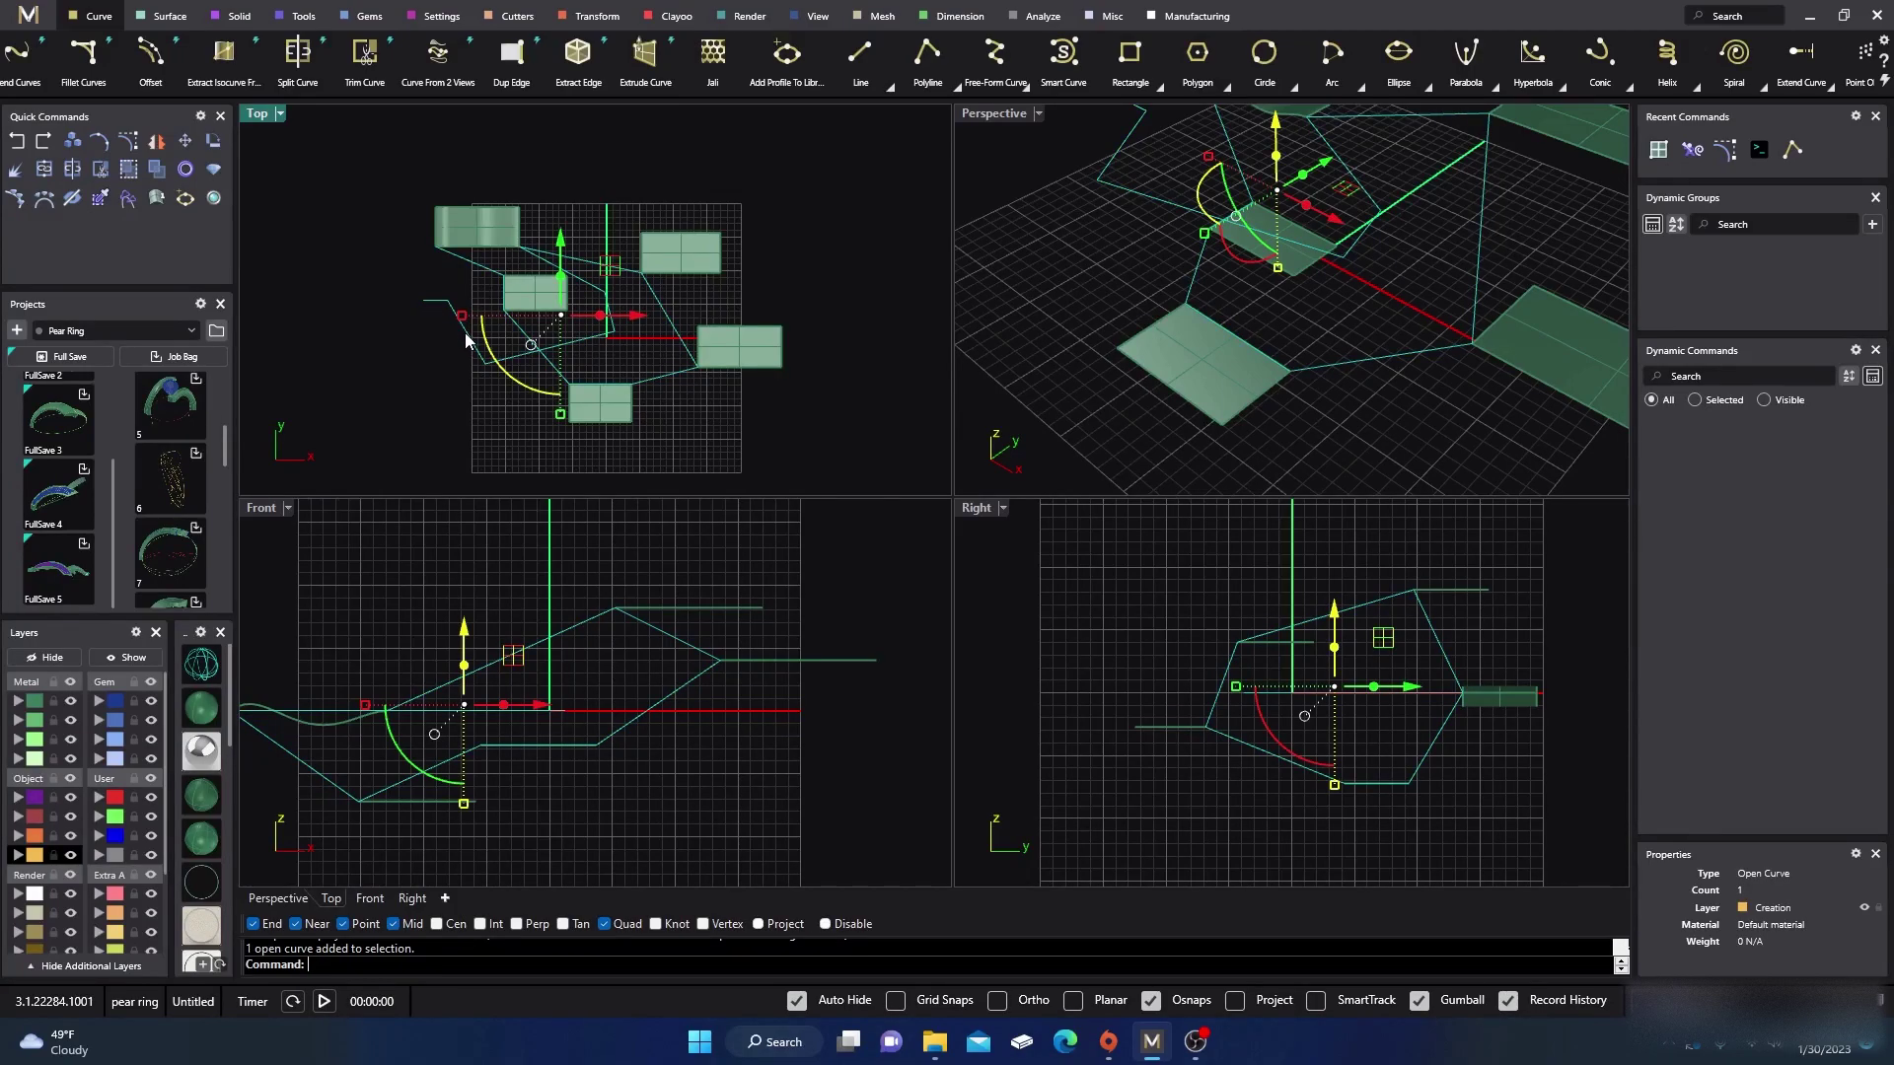
{"action": "key", "text": "Delete"}
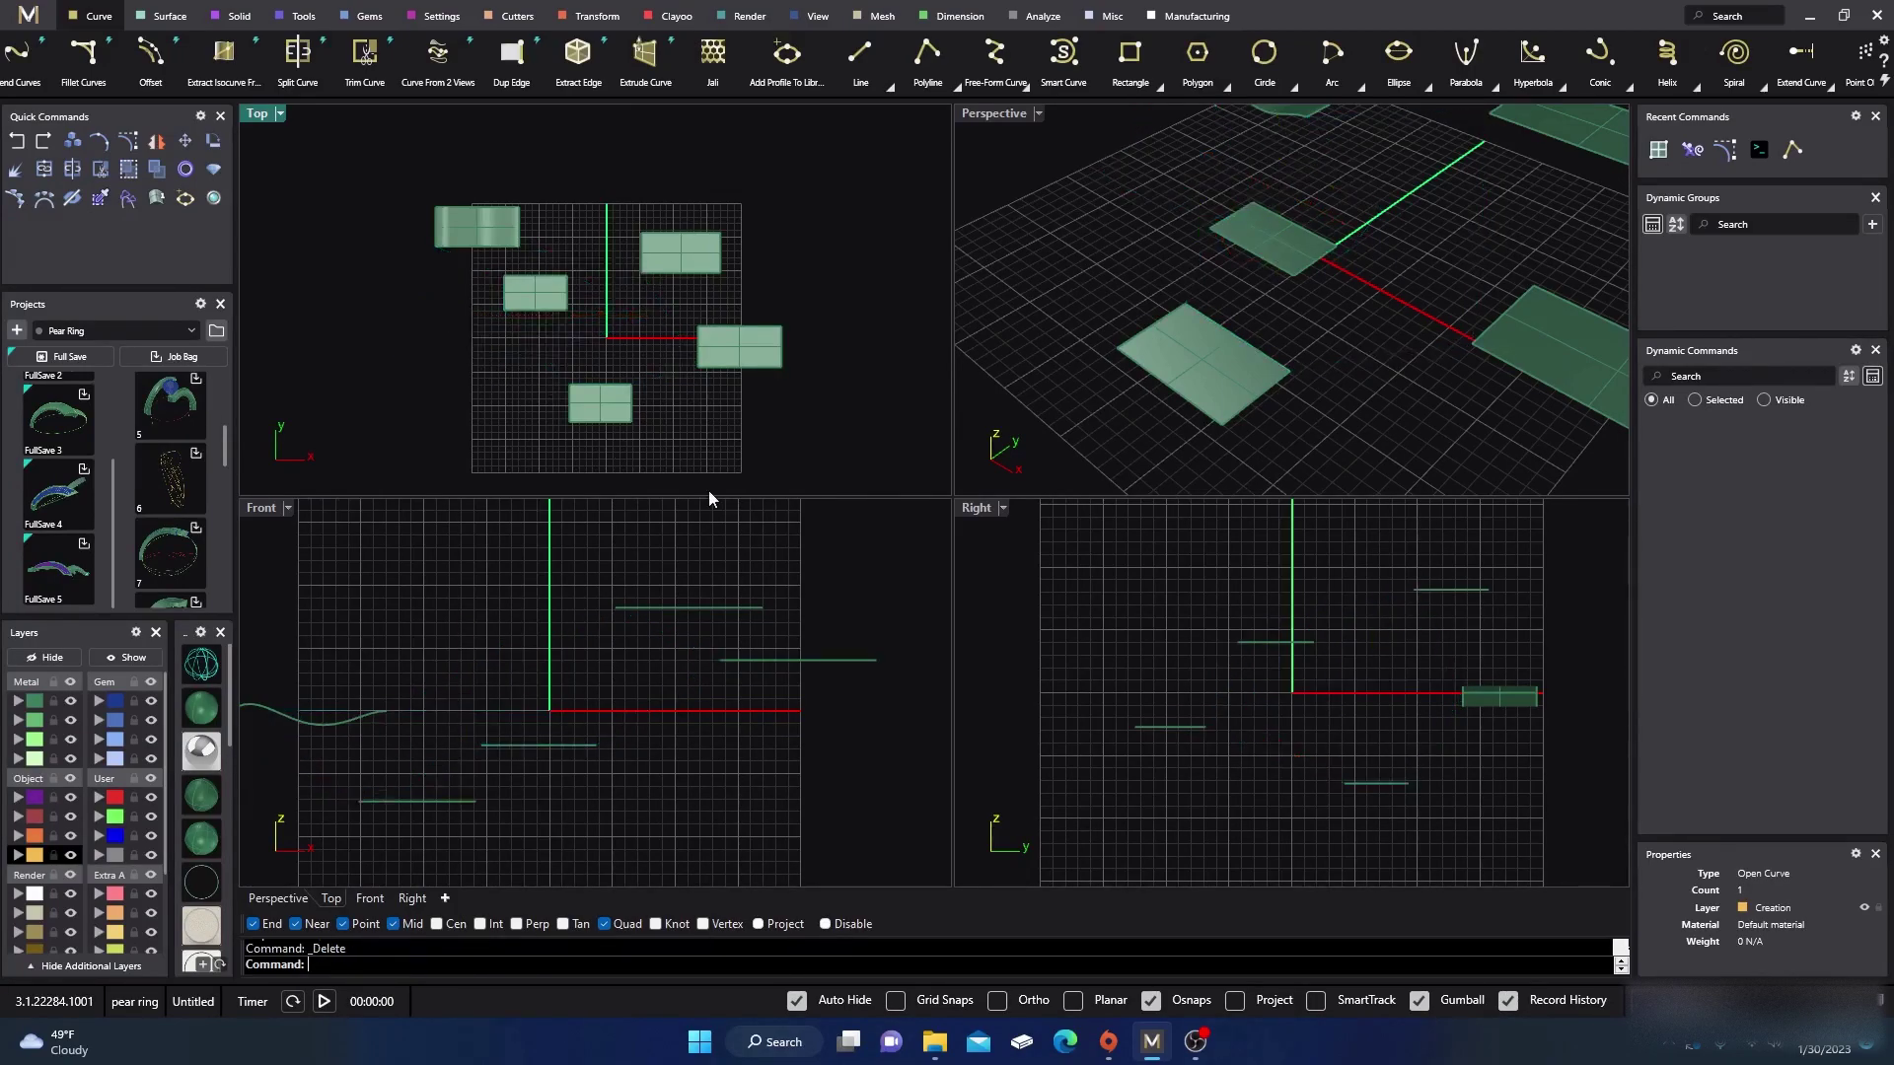
With Planar mode on, draw a single line from the wavy surface's lower-left corner to the nearest flat surface's lower-left corner, and delete it.
{"action": "left_click", "coordinate": [1073, 1001]}
{"action": "left_click", "coordinate": [860, 55]}
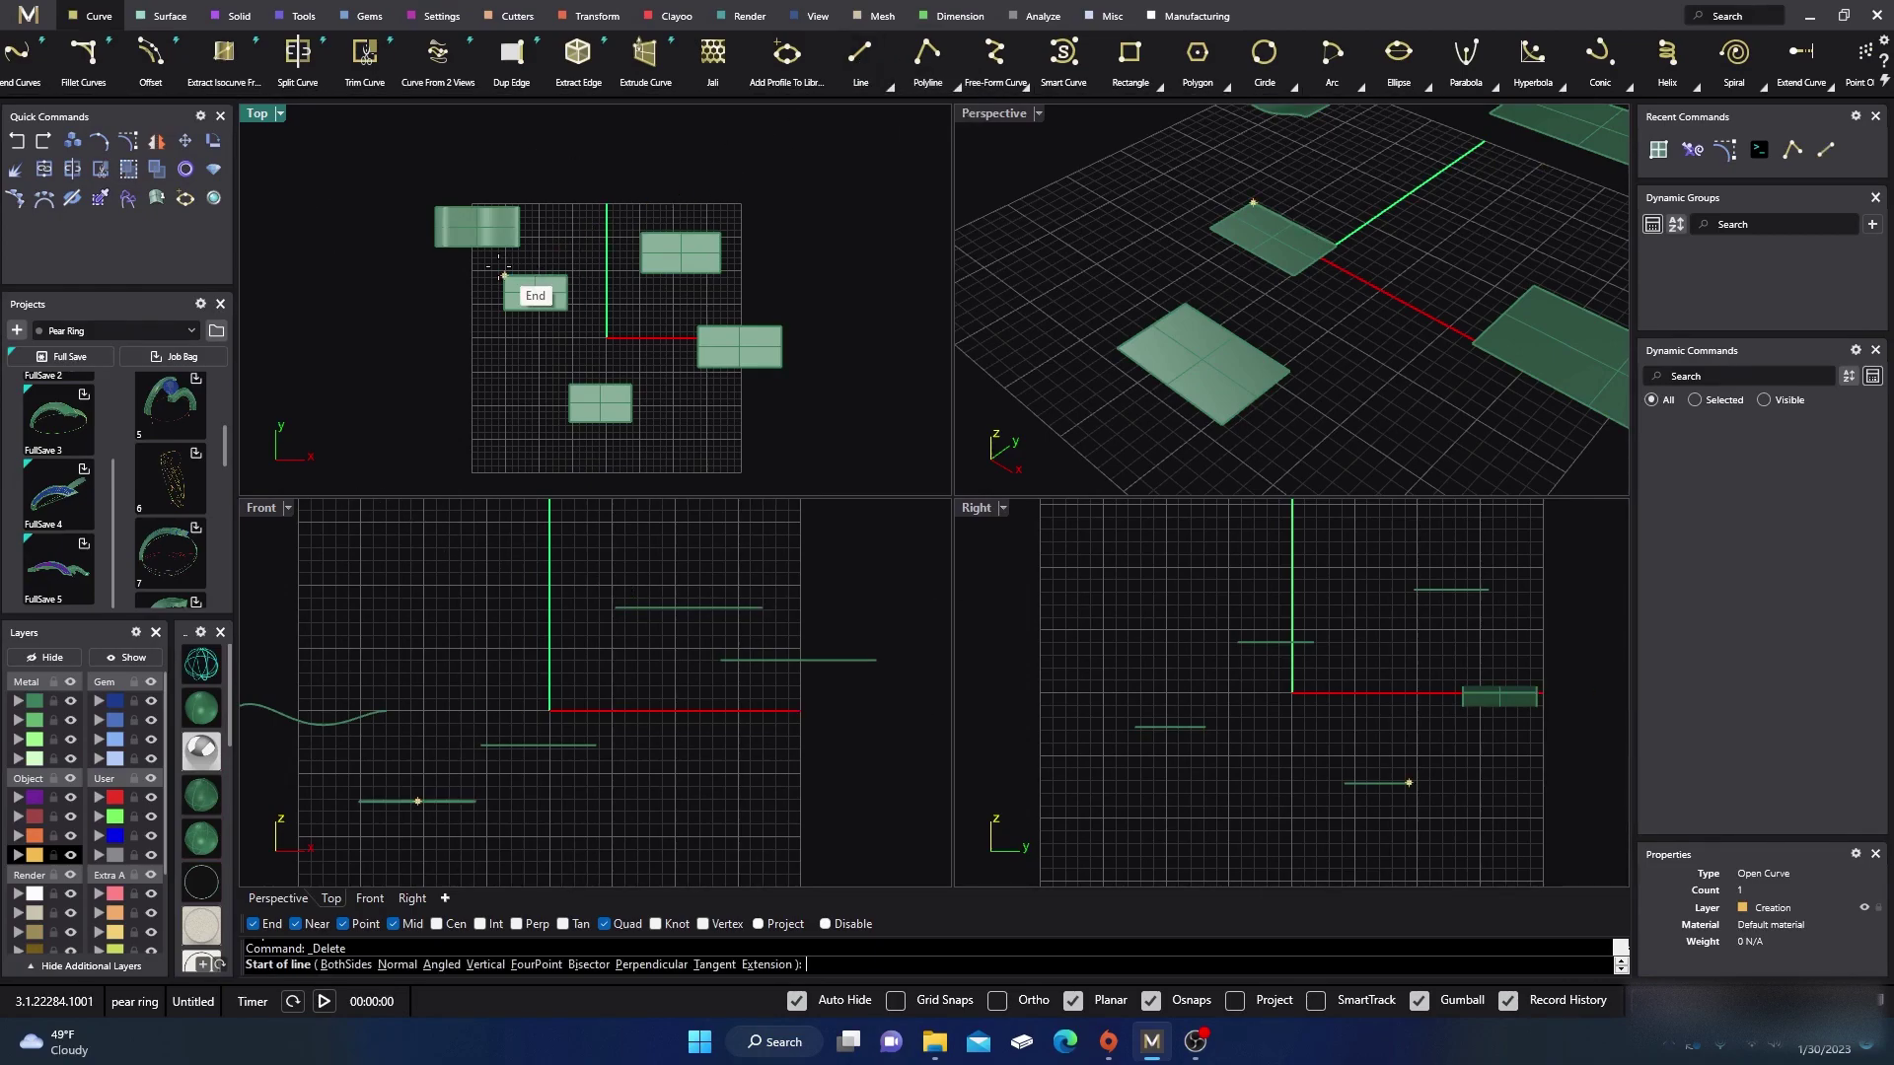
{"action": "left_click", "coordinate": [436, 246]}
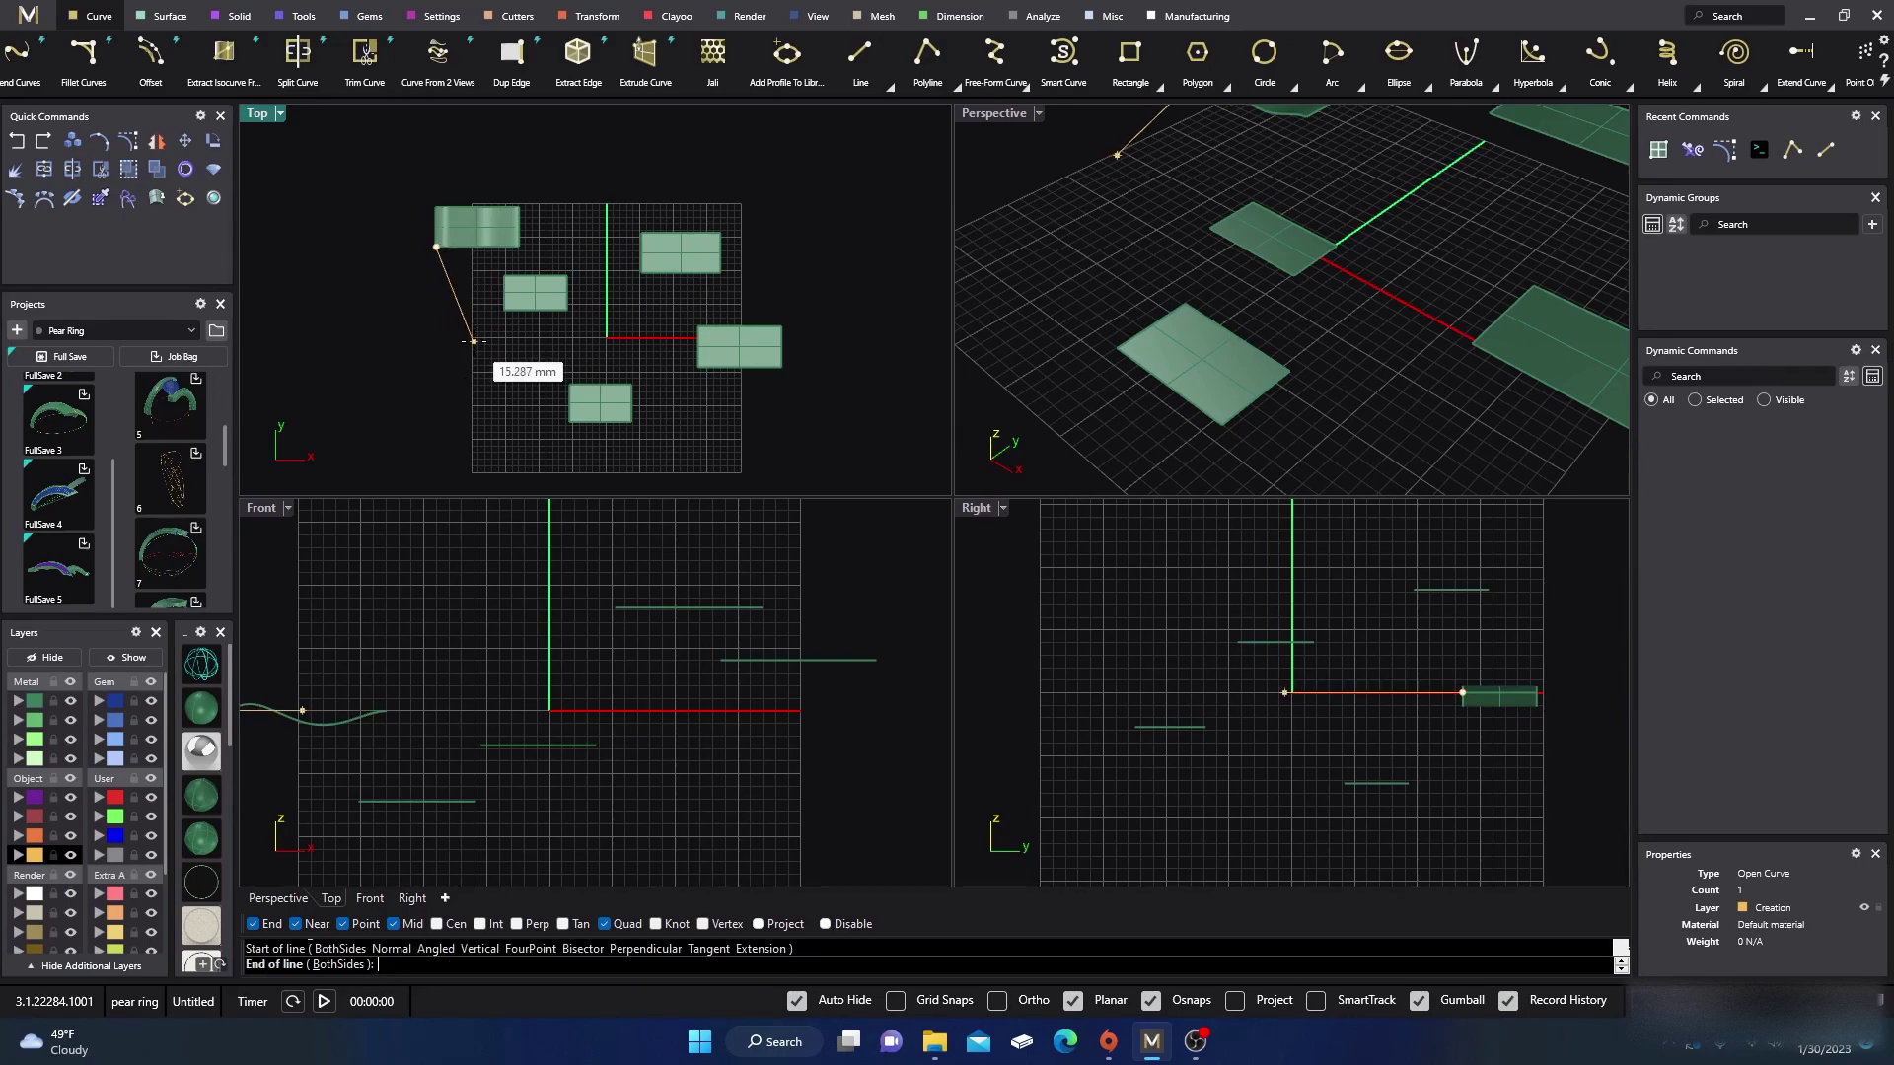
{"action": "scroll", "coordinate": [474, 339], "scroll_direction": "down", "scroll_amount": 1}
{"action": "right_click_drag", "start_coordinate": [457, 351], "coordinate": [548, 340]}
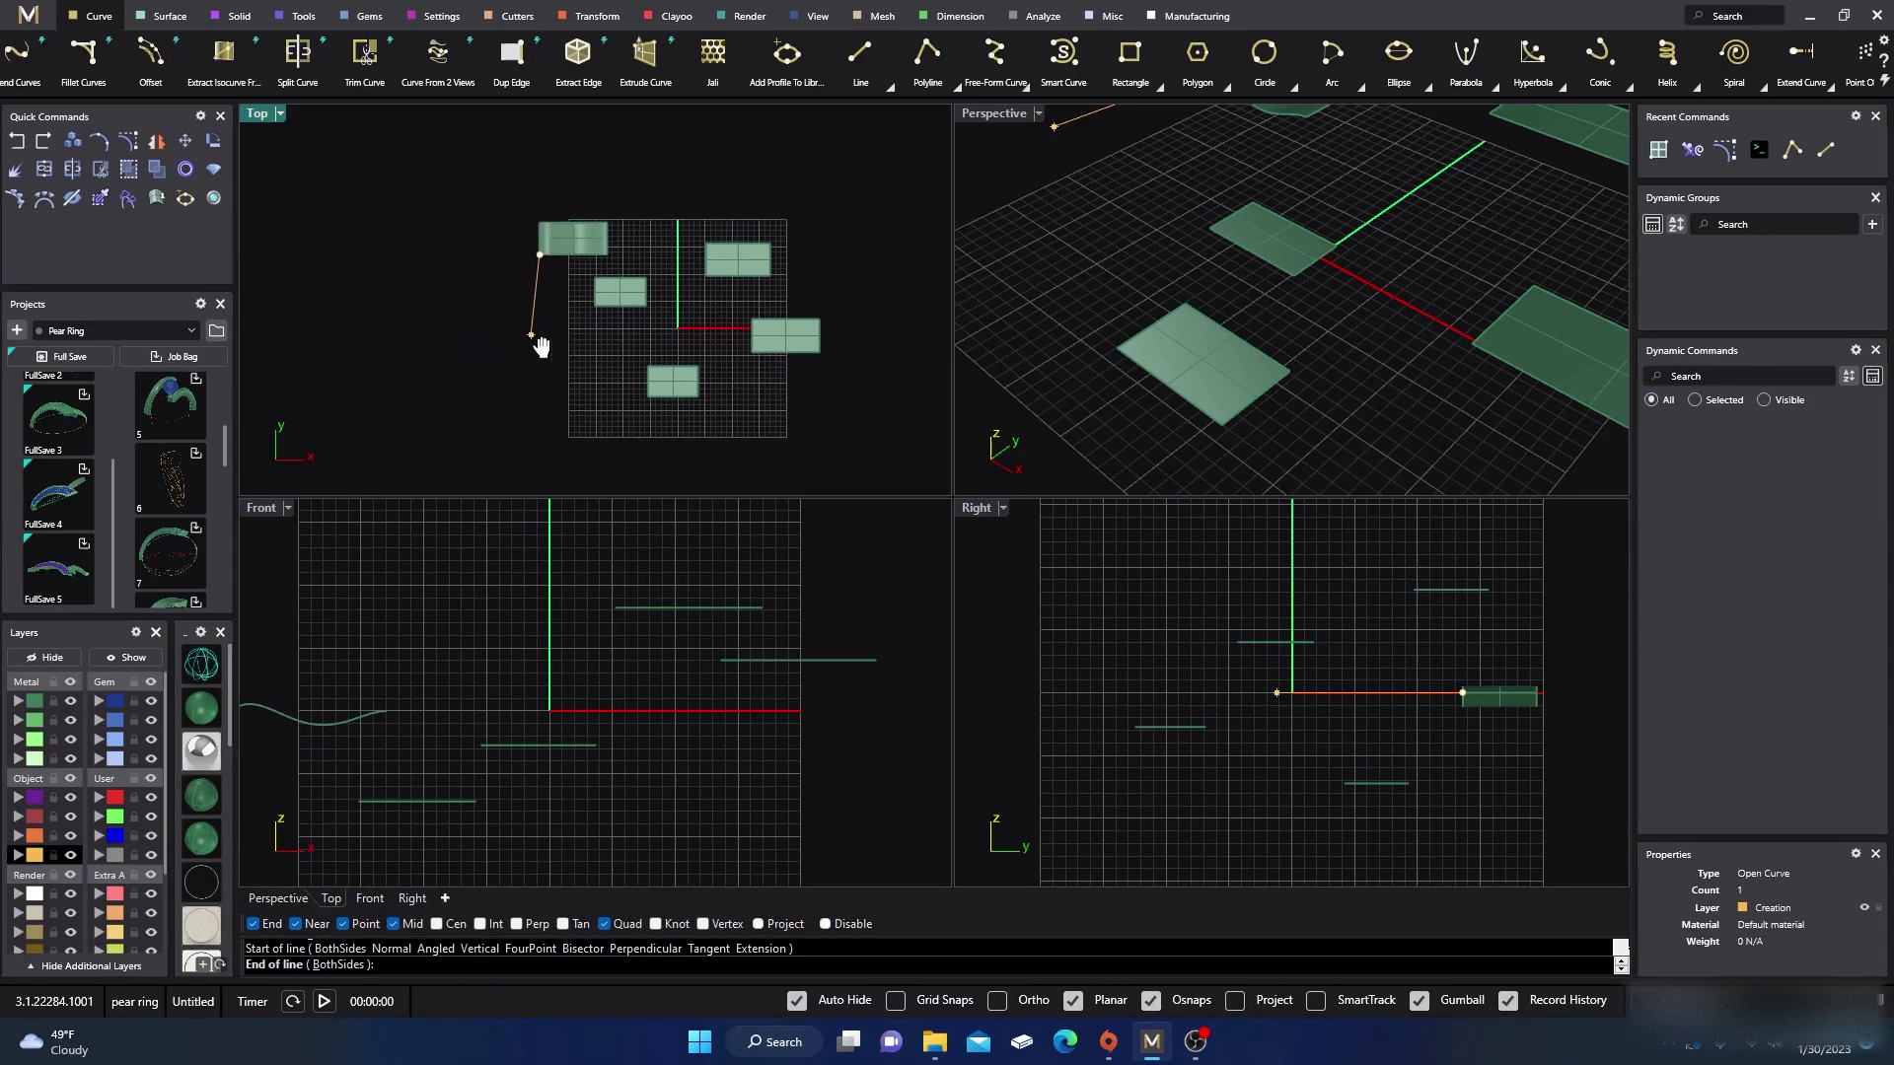
{"action": "right_click_drag", "start_coordinate": [465, 626], "coordinate": [572, 625]}
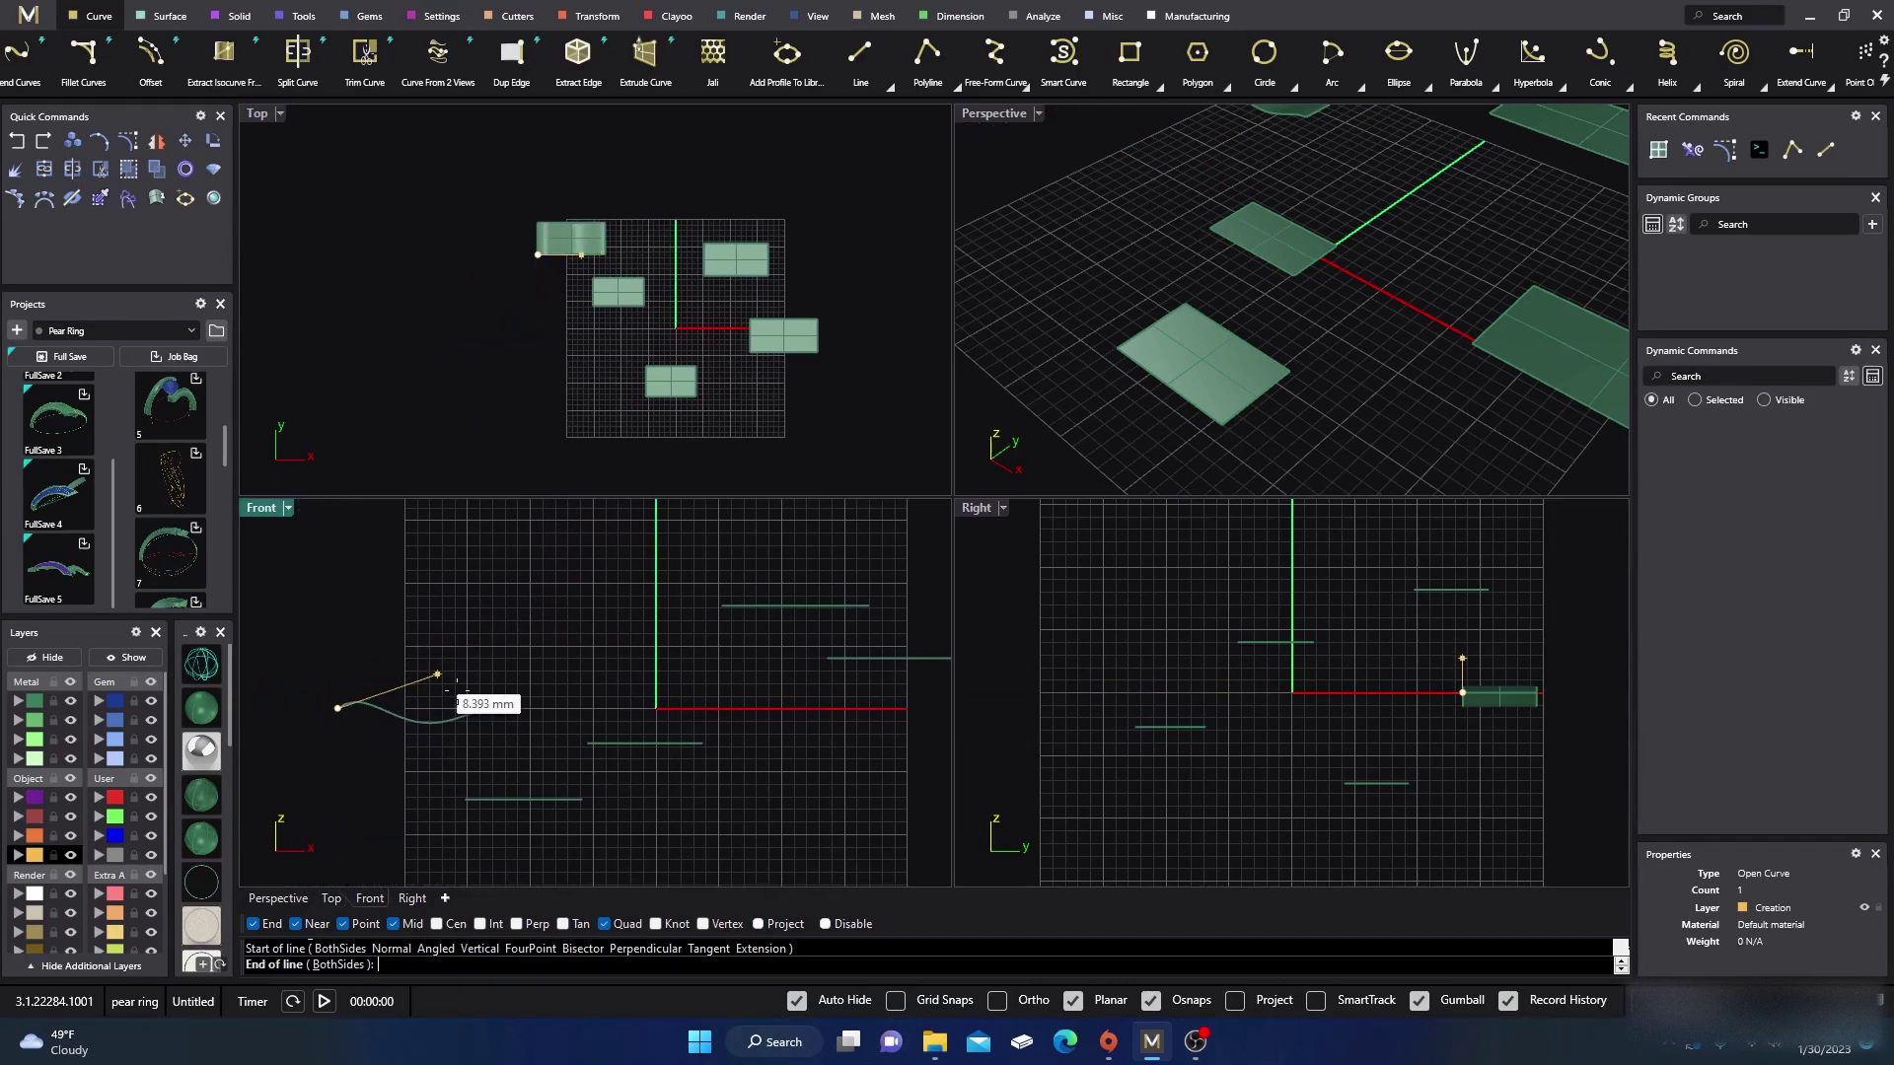
{"action": "left_click", "coordinate": [593, 306]}
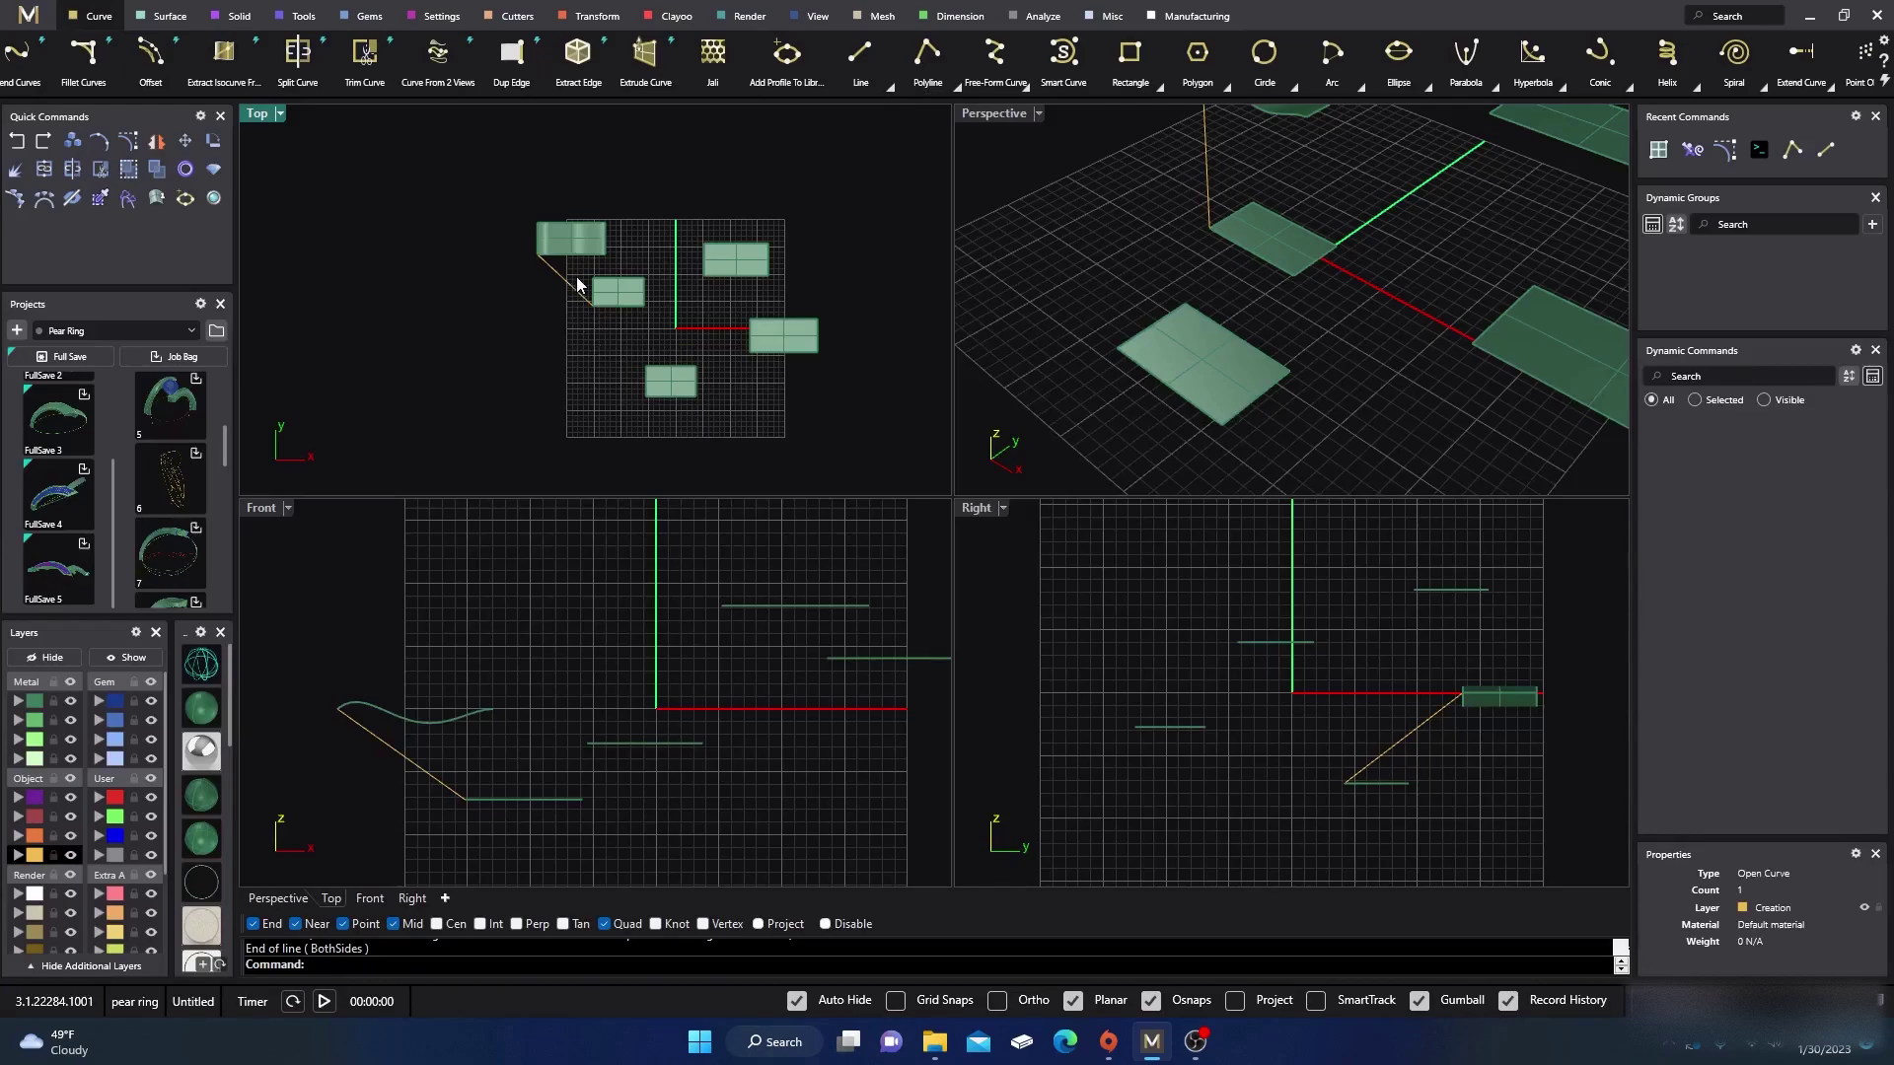
{"action": "key", "text": "Delete"}
Draw connected line segments from the wavy surface's corner, along the nearest flat surface's edge and through free points, to the lowest surface's upper-right corner.
{"action": "right_click", "coordinate": [932, 67]}
{"action": "left_click", "coordinate": [539, 256]}
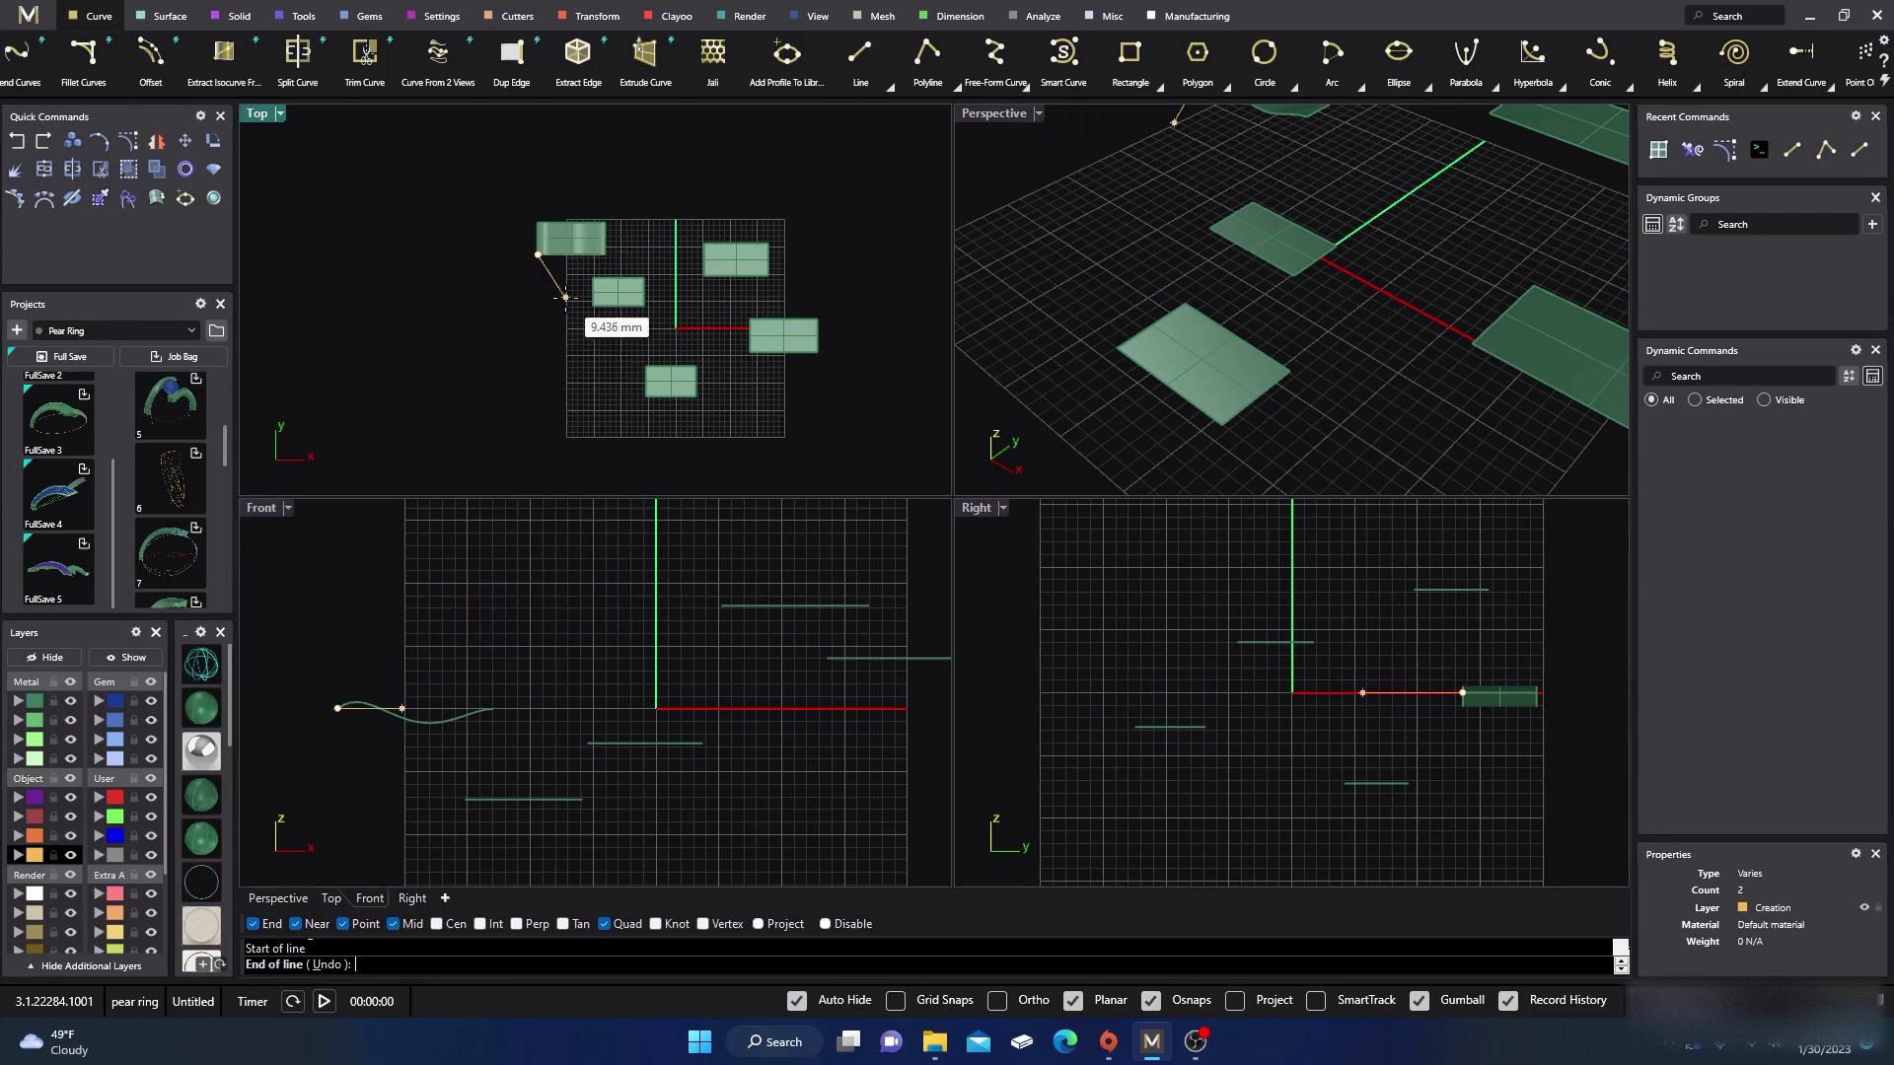
{"action": "left_click", "coordinate": [592, 279]}
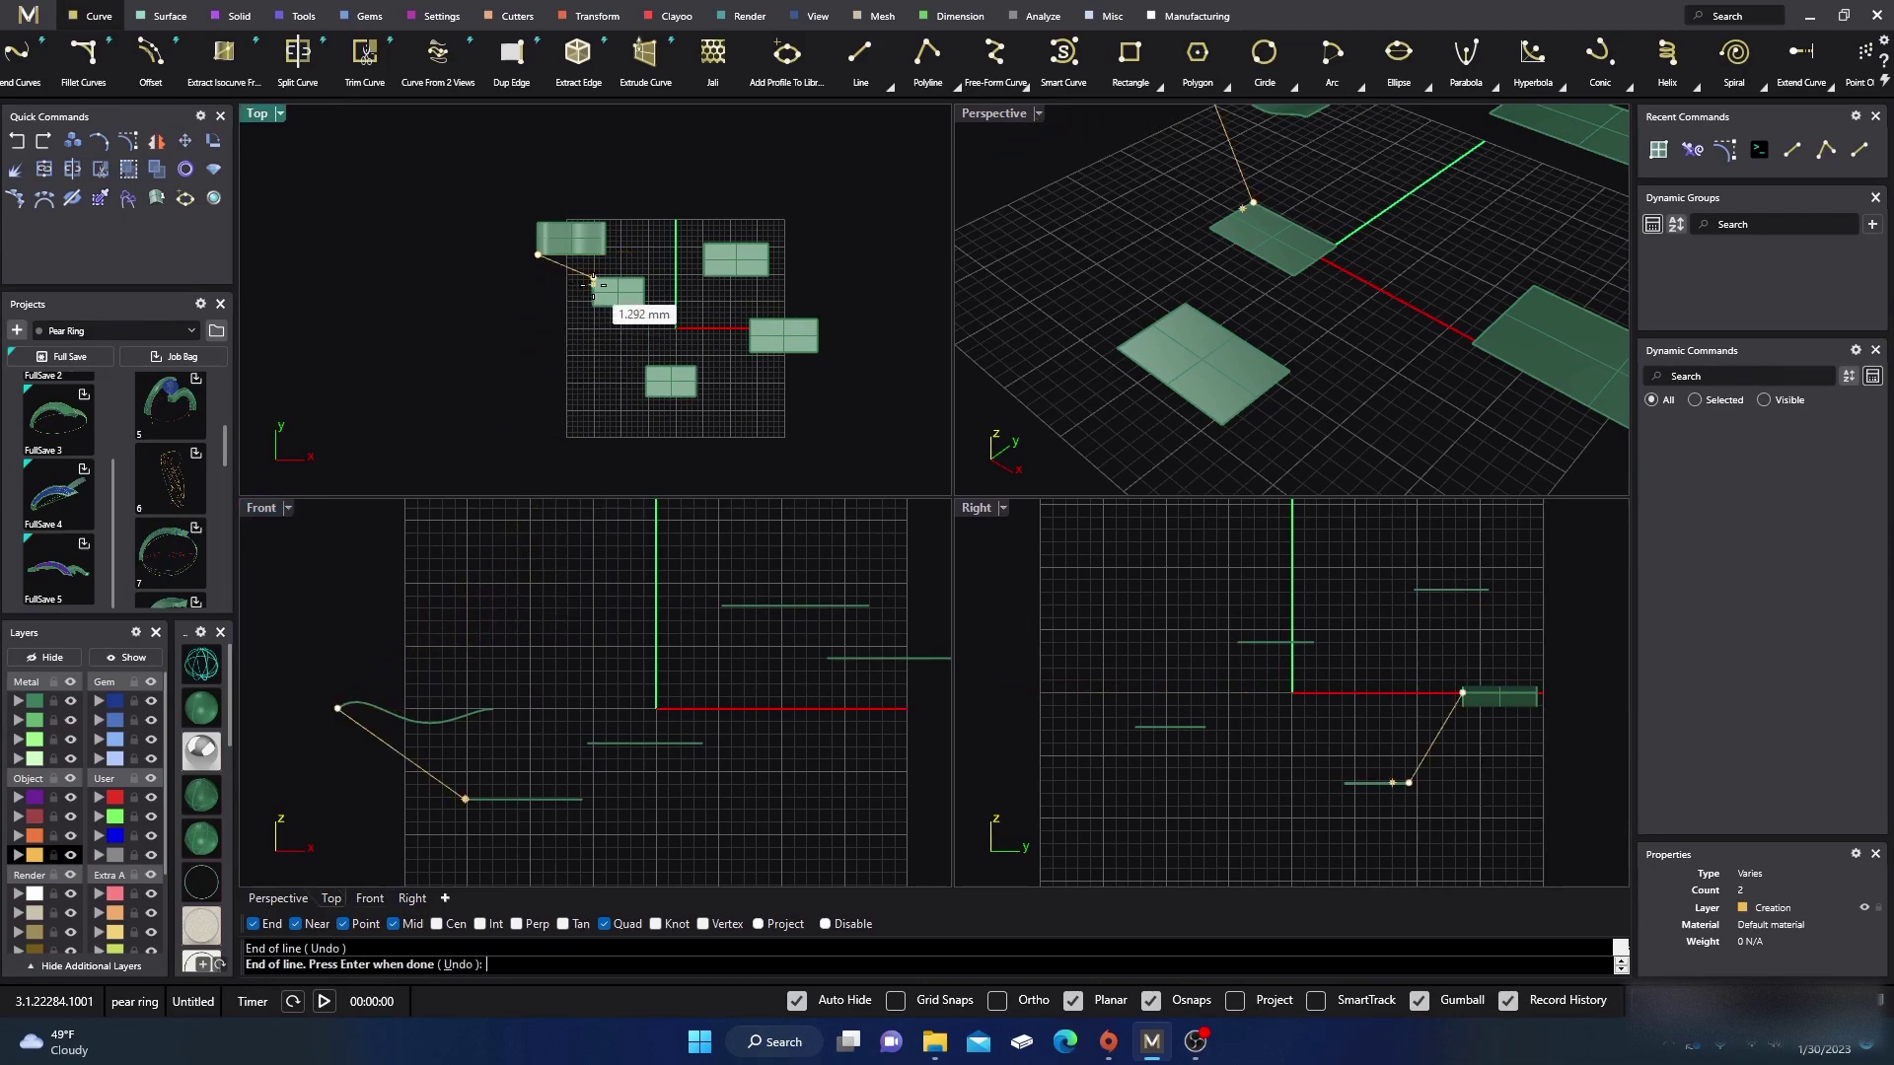
{"action": "left_click", "coordinate": [592, 305]}
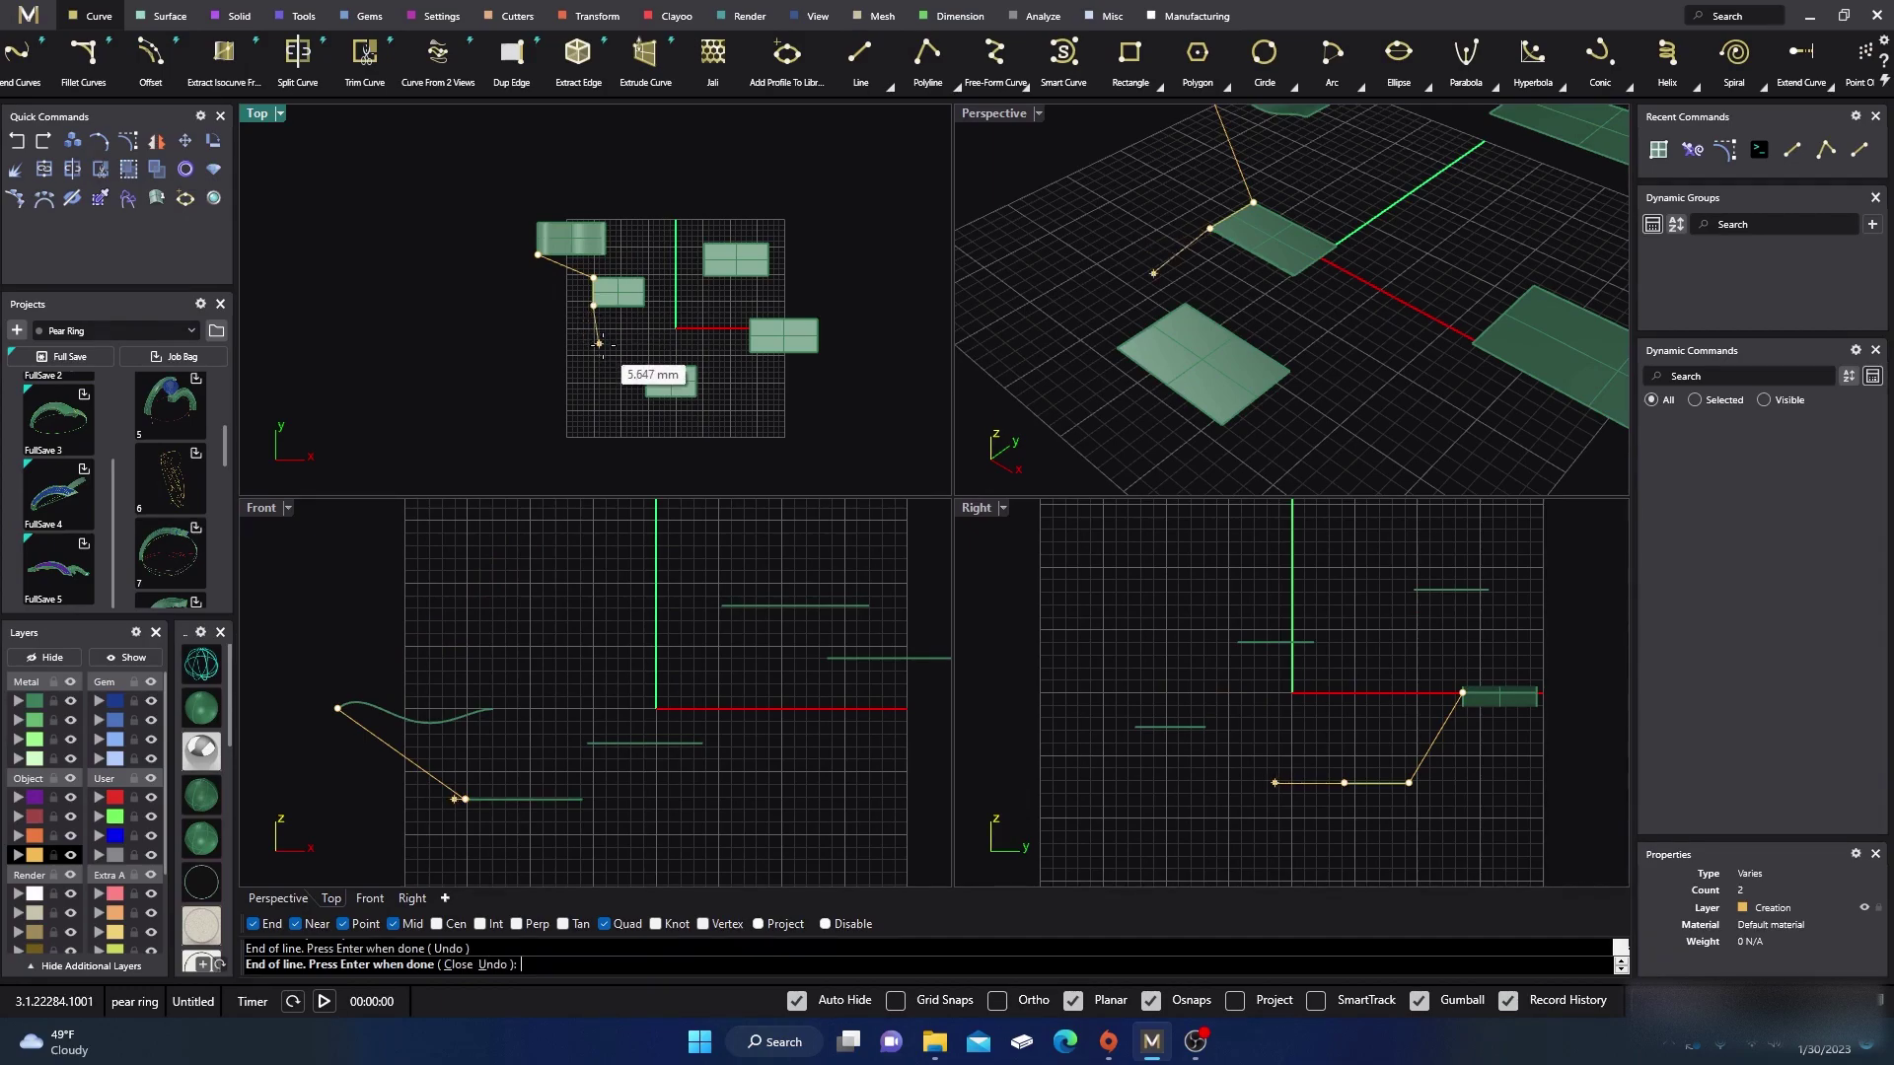
{"action": "left_click", "coordinate": [640, 336]}
{"action": "left_click", "coordinate": [673, 318]}
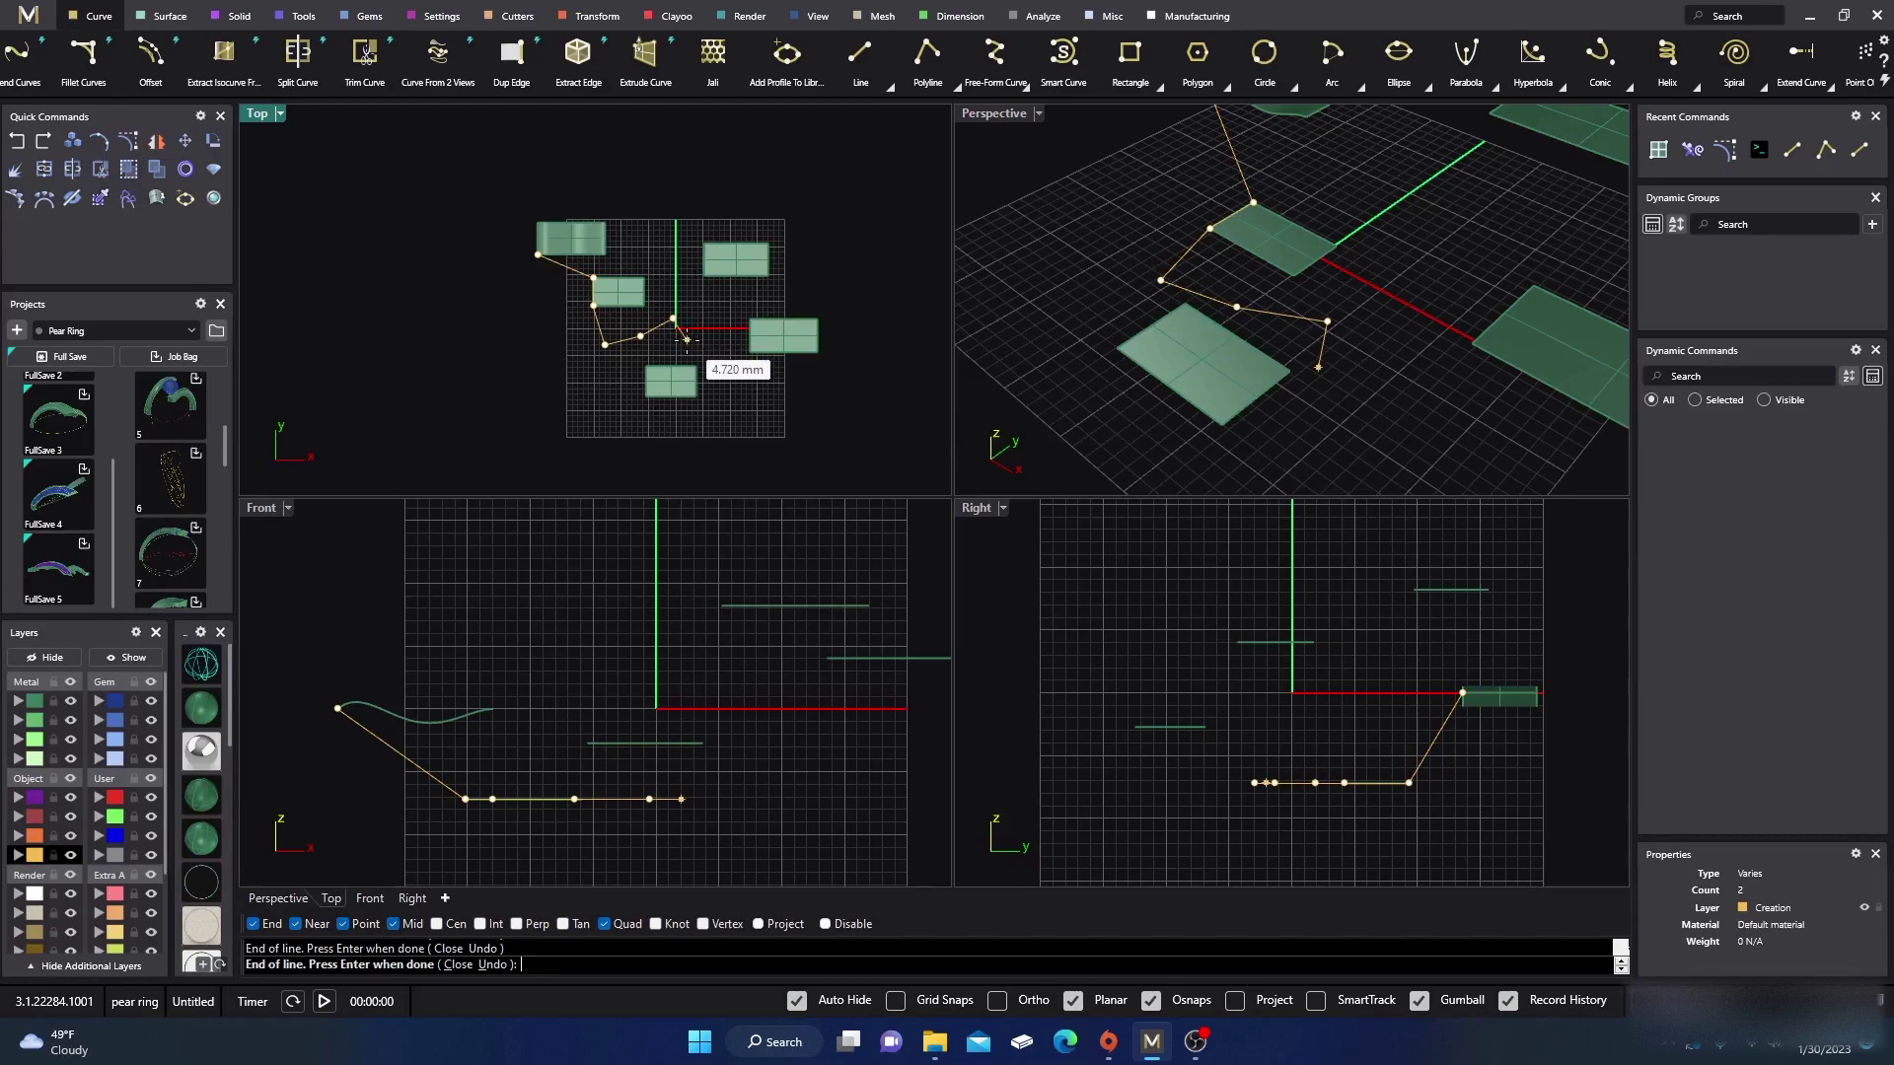
{"action": "left_click", "coordinate": [687, 340]}
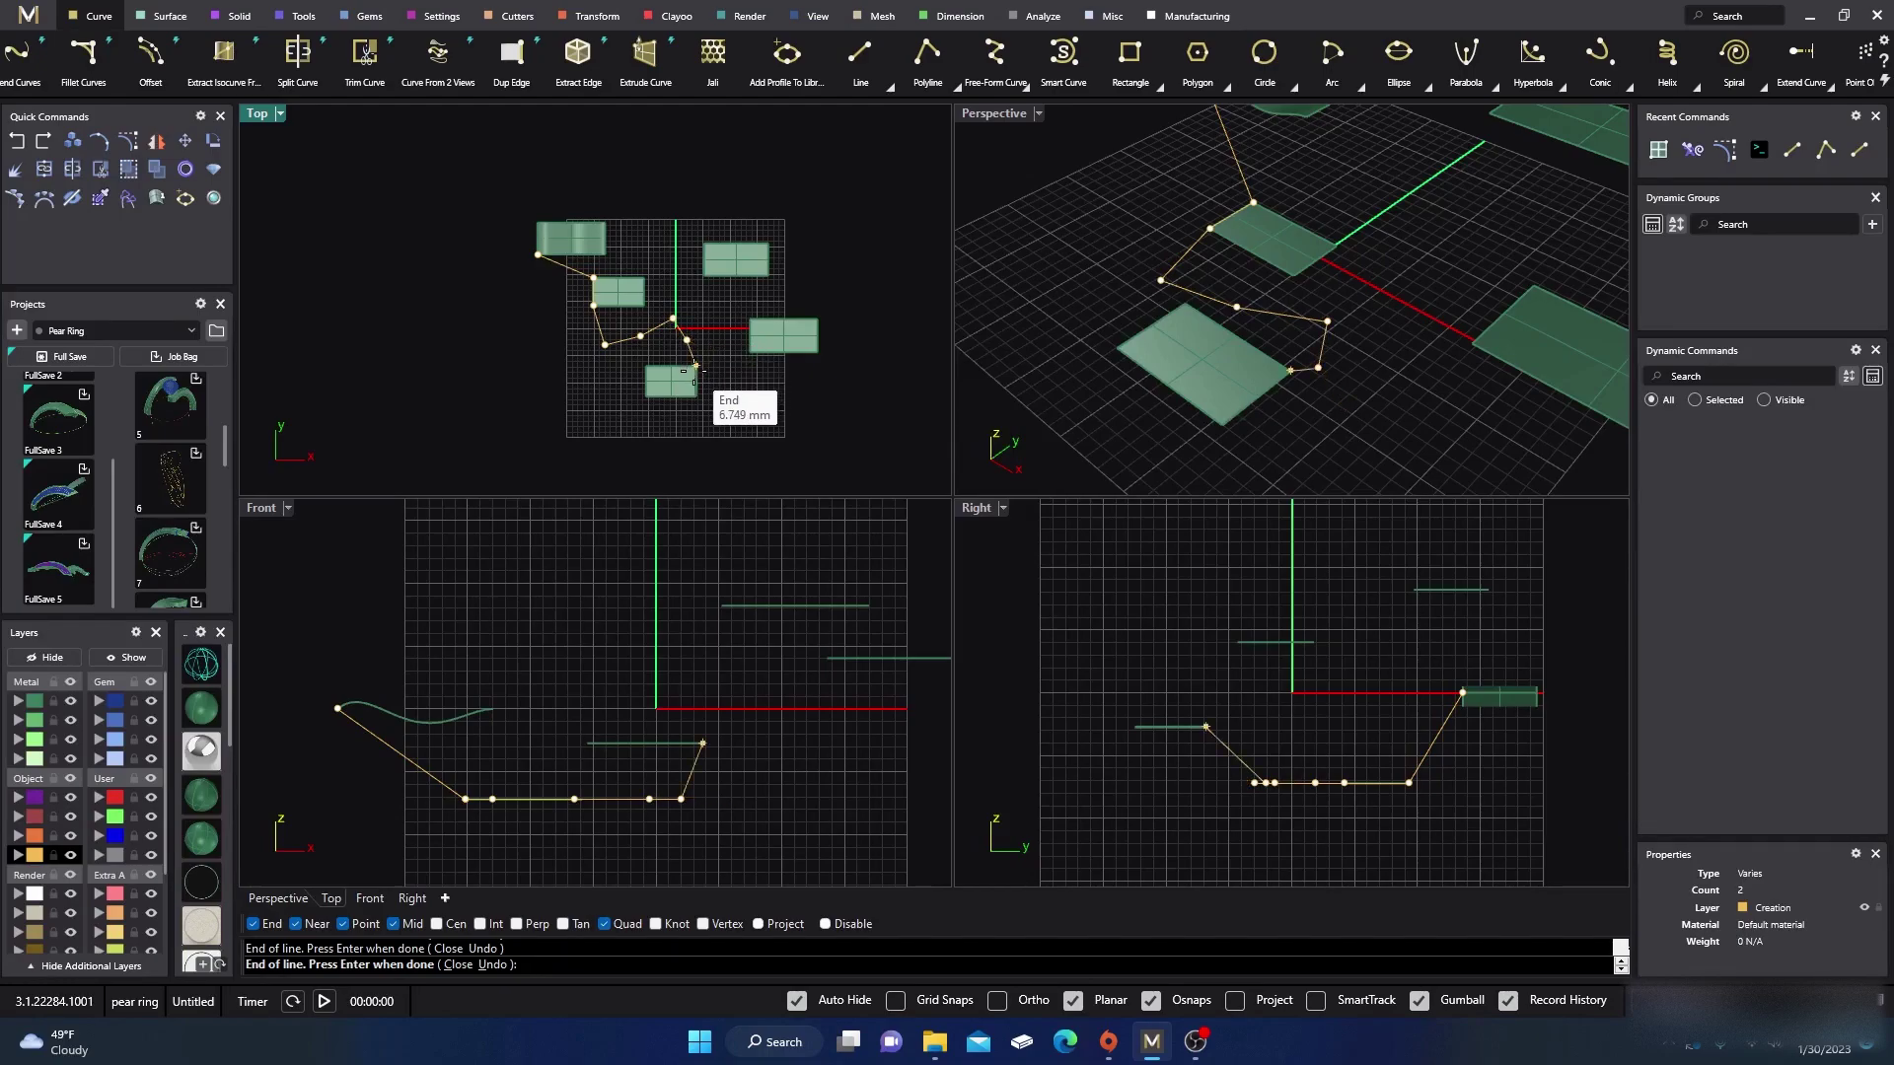
{"action": "left_click", "coordinate": [696, 366]}
Continue the line segments along the right-hand surface's left edge and through free points to the upper flat surface's upper-right corner.
{"action": "left_click", "coordinate": [754, 352]}
{"action": "left_click", "coordinate": [750, 319]}
{"action": "left_click", "coordinate": [722, 319]}
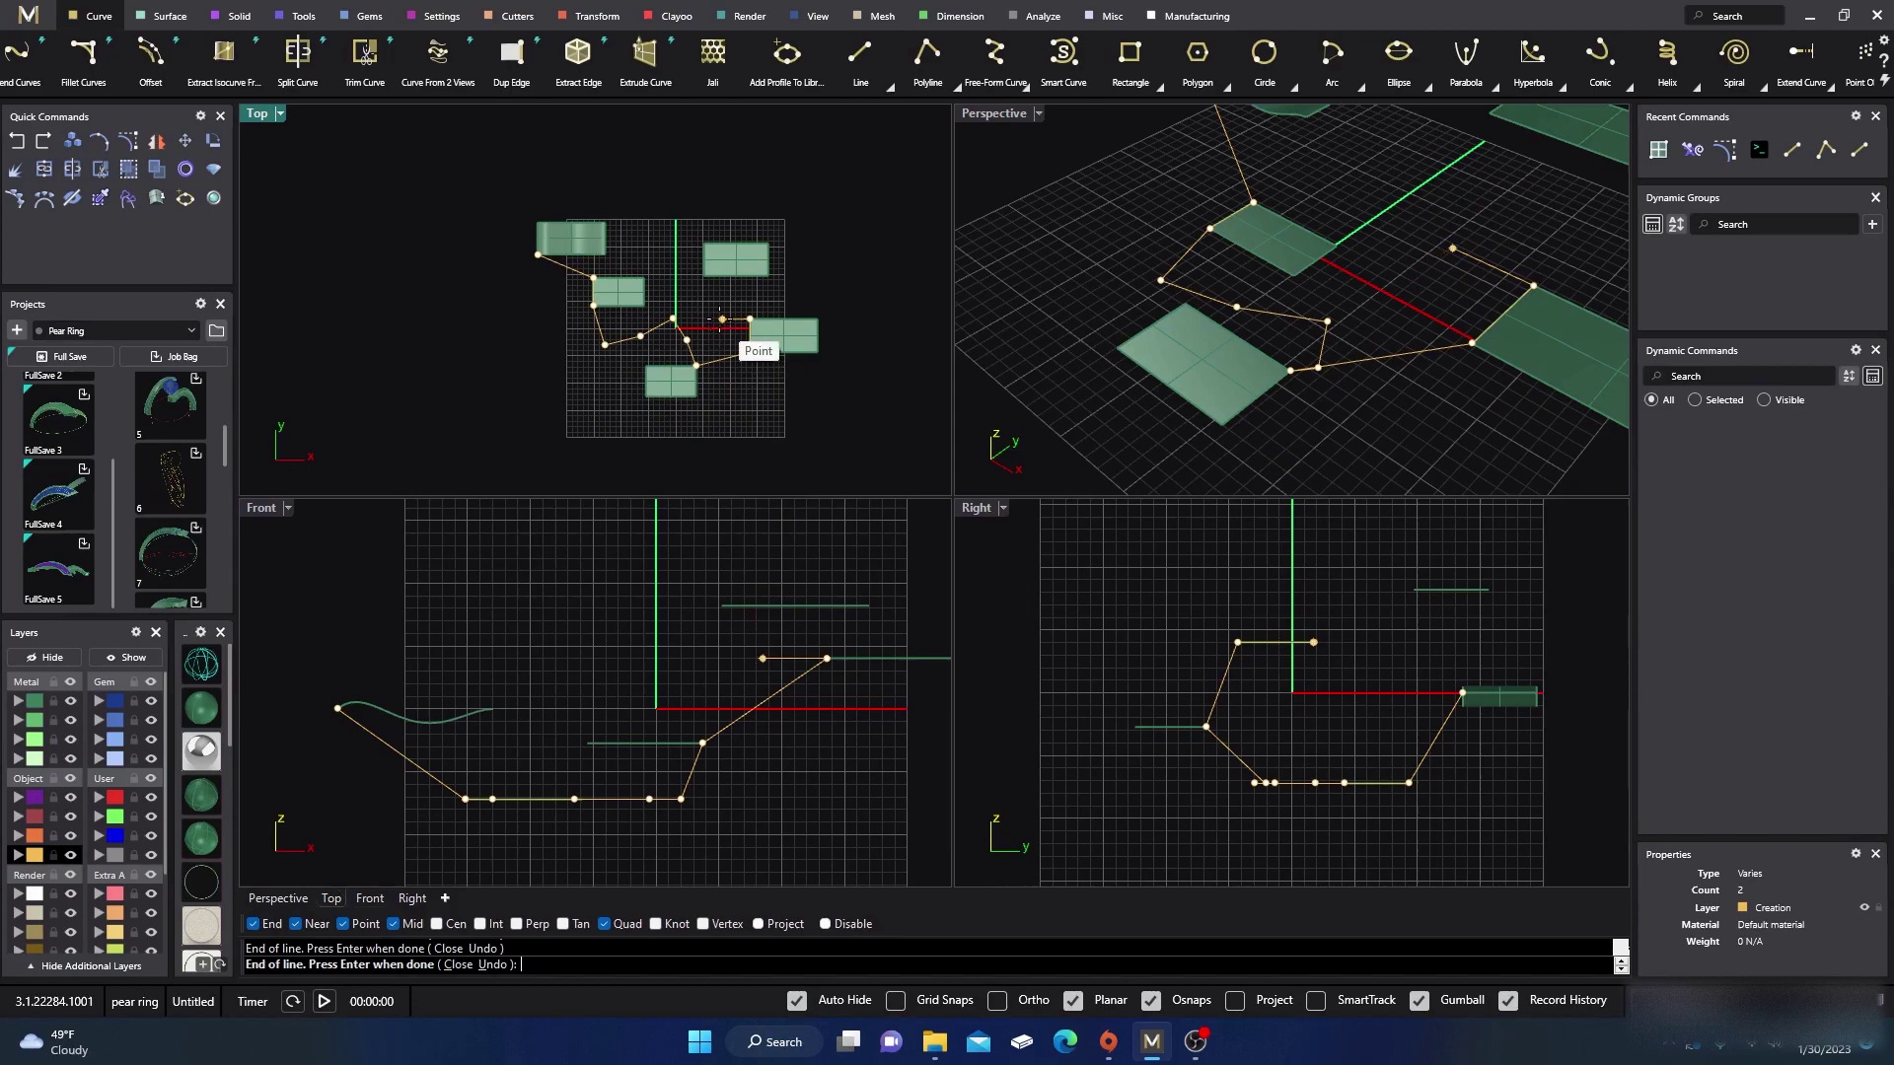
{"action": "left_click", "coordinate": [726, 297]}
{"action": "left_click", "coordinate": [774, 295]}
{"action": "left_click", "coordinate": [788, 260]}
{"action": "left_click", "coordinate": [767, 244]}
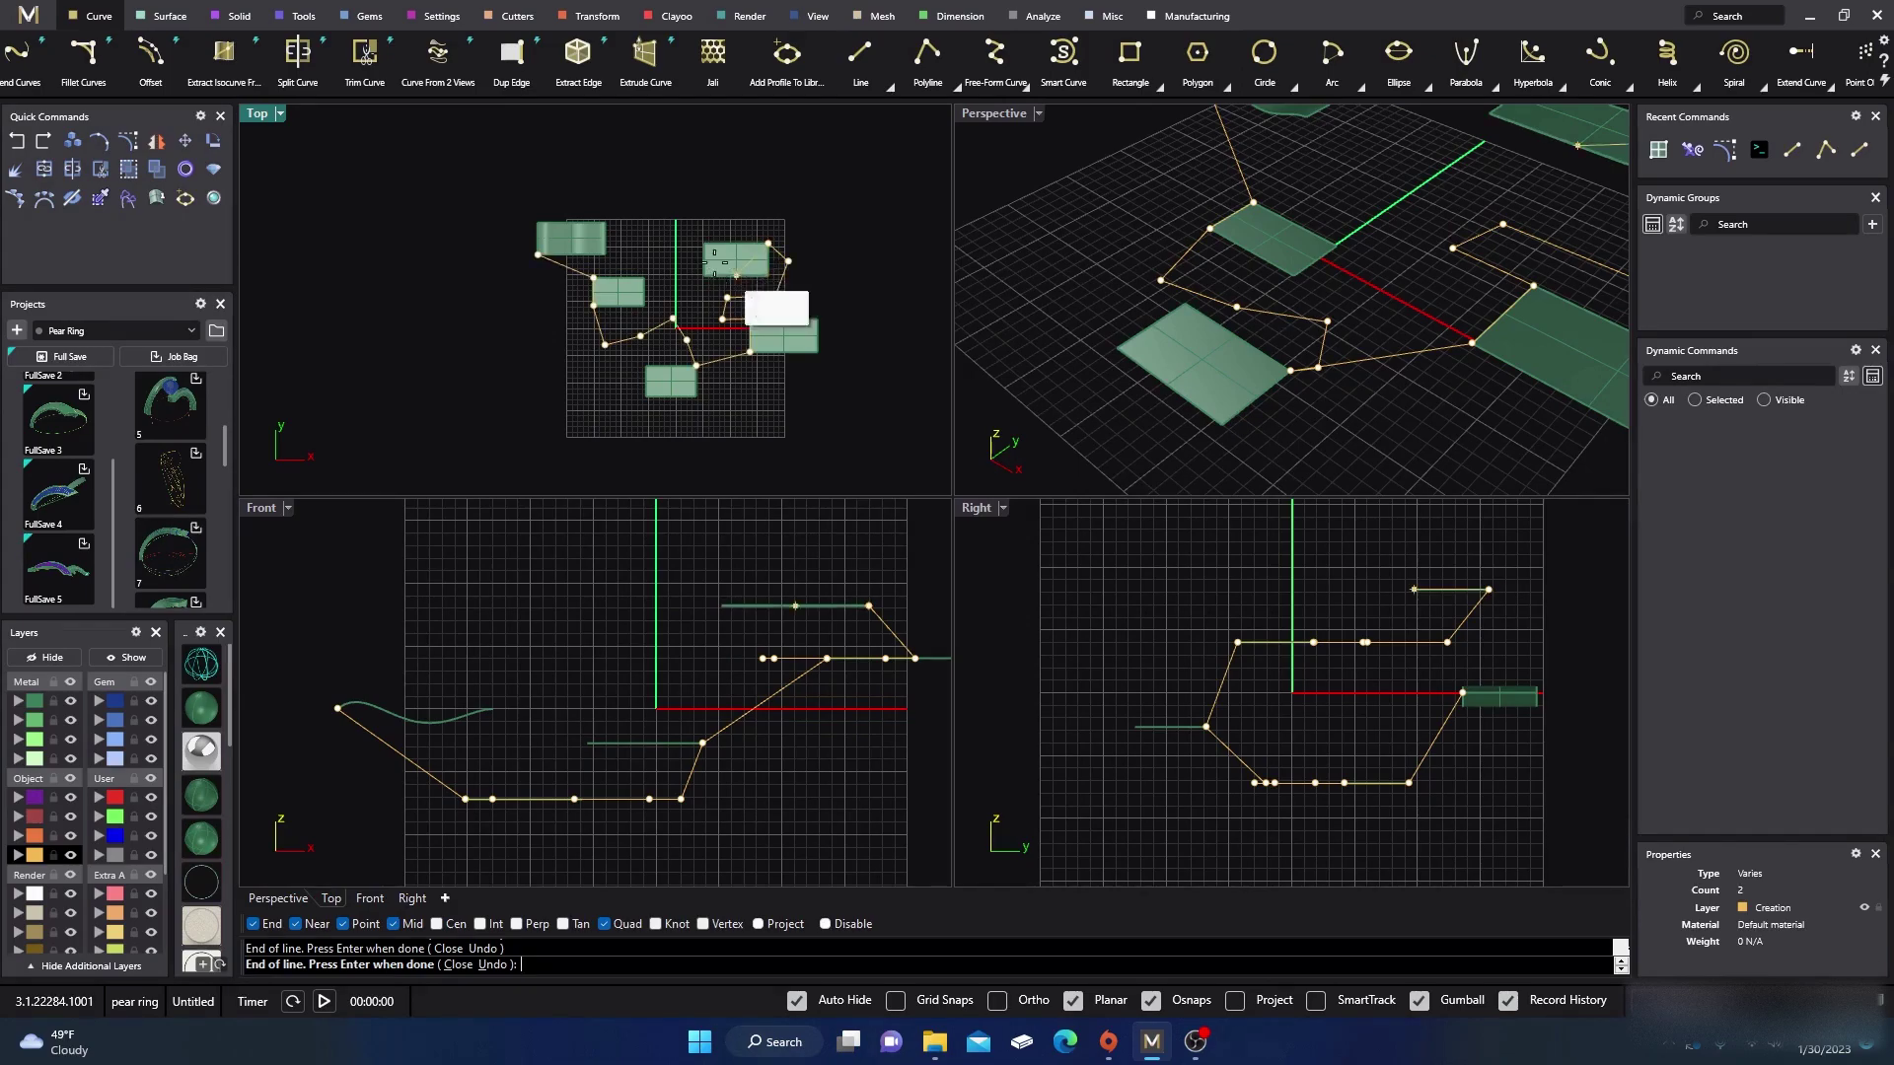
Continue the line segments along the upper flat surface's top edge and free points to the wavy surface, and end the chain.
{"action": "left_click", "coordinate": [703, 243]}
{"action": "left_click", "coordinate": [675, 254]}
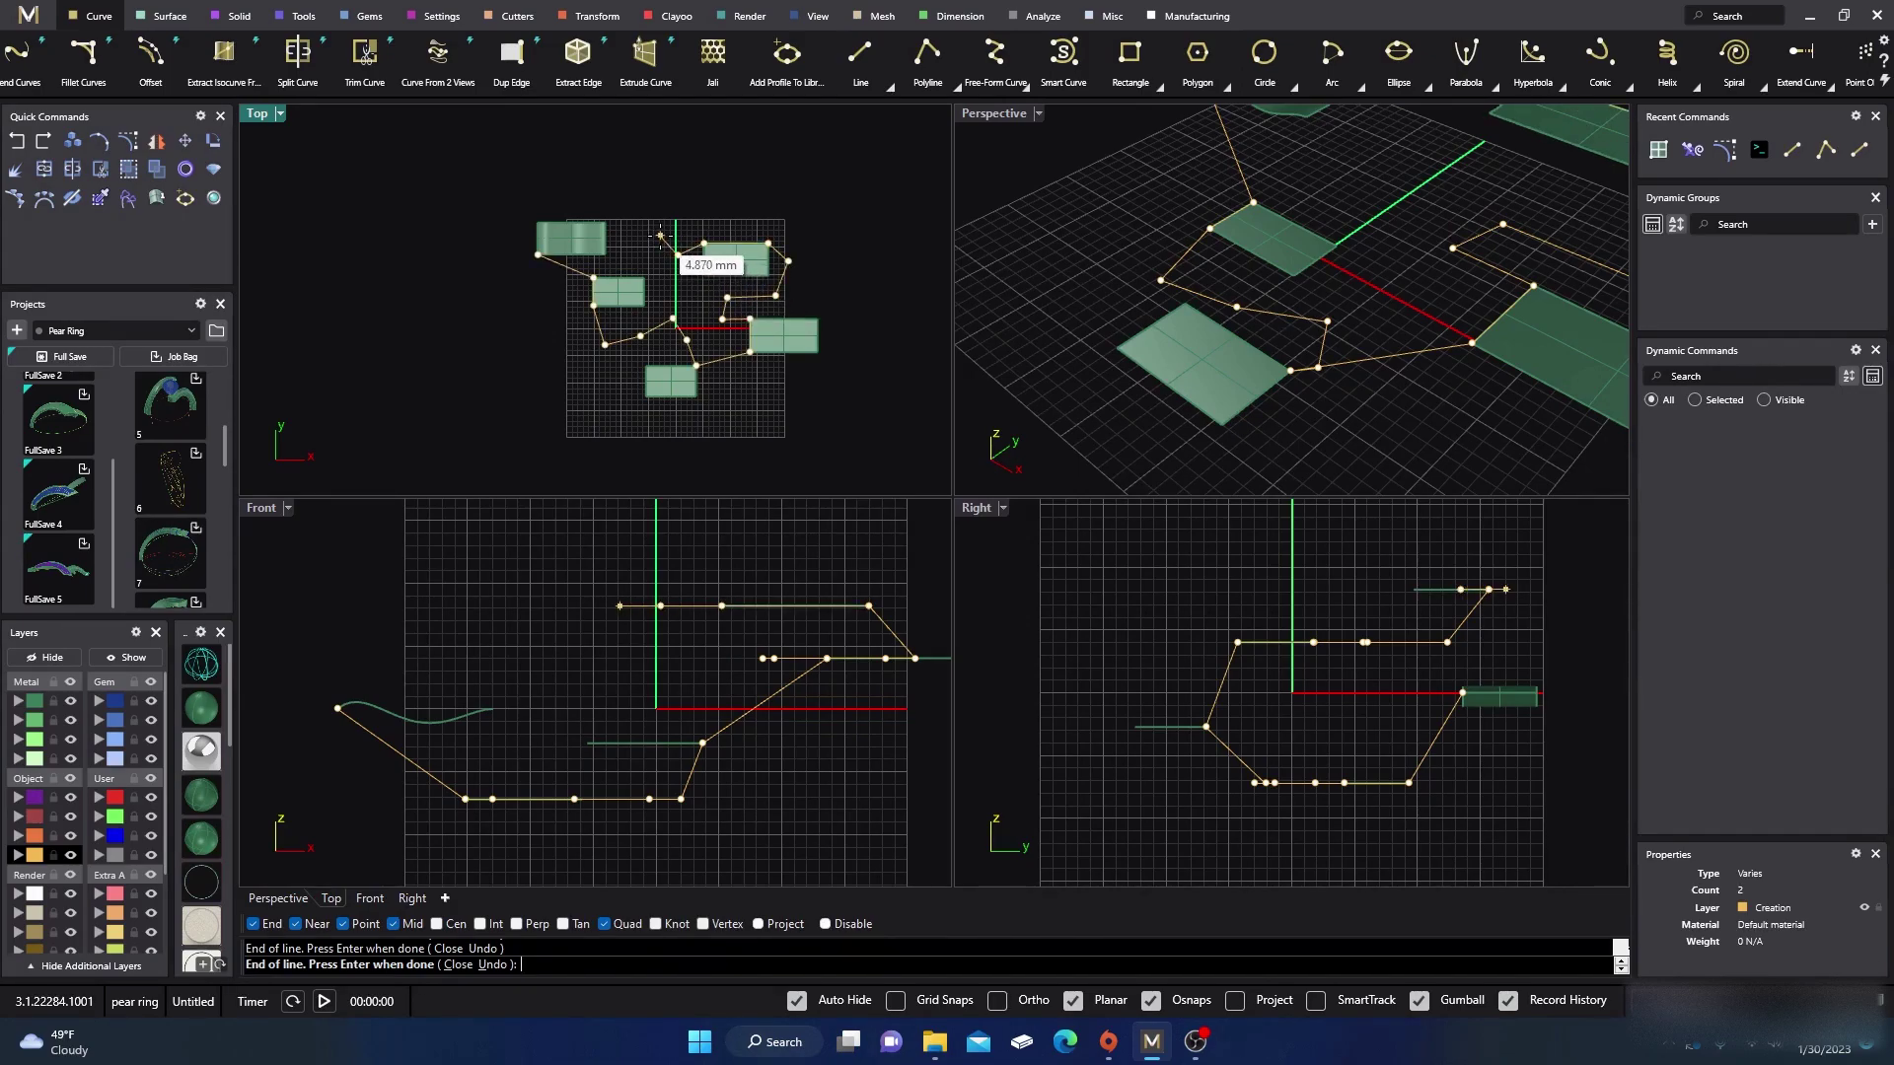
{"action": "left_click", "coordinate": [665, 219]}
{"action": "left_click", "coordinate": [639, 212]}
{"action": "left_click", "coordinate": [612, 221]}
{"action": "key", "text": "Return"}
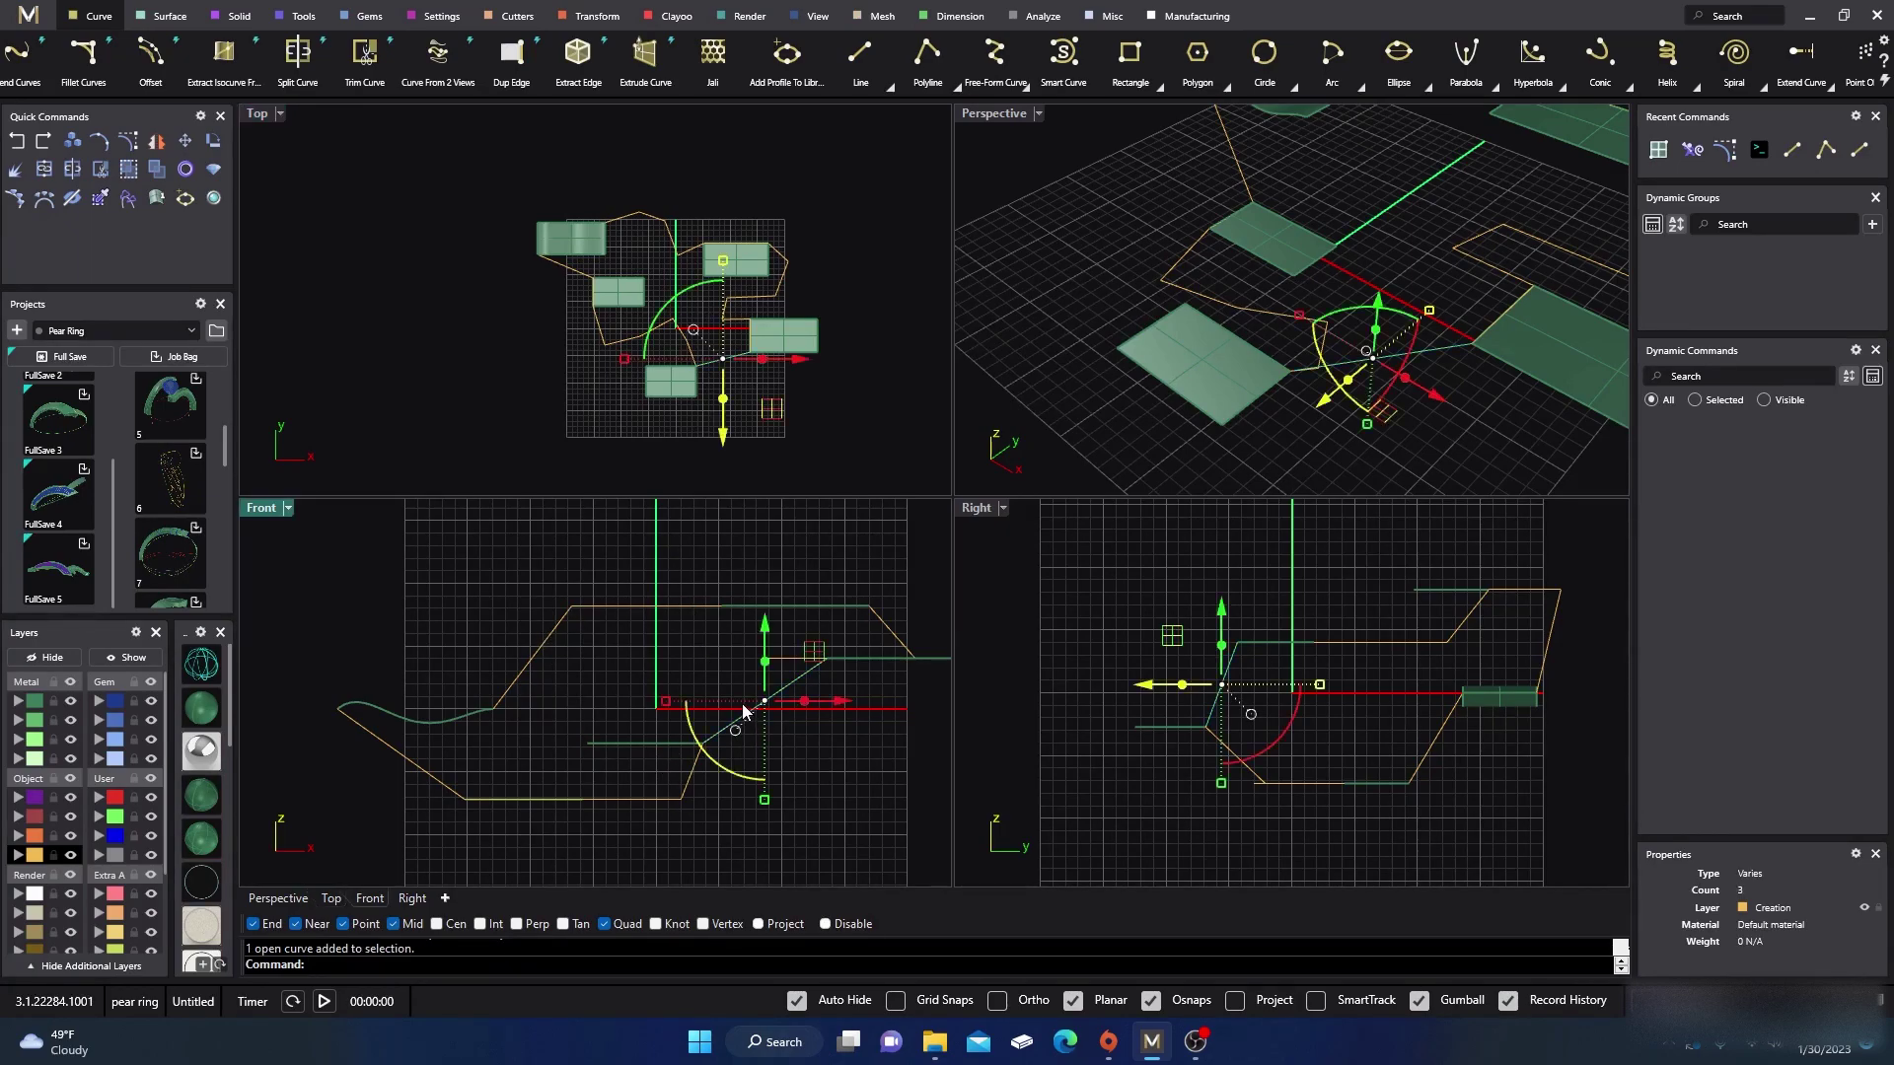
Examine individual line segments in the Front view, and select all curves on the Creation layer.
{"action": "left_click", "coordinate": [678, 664]}
{"action": "left_click", "coordinate": [606, 607]}
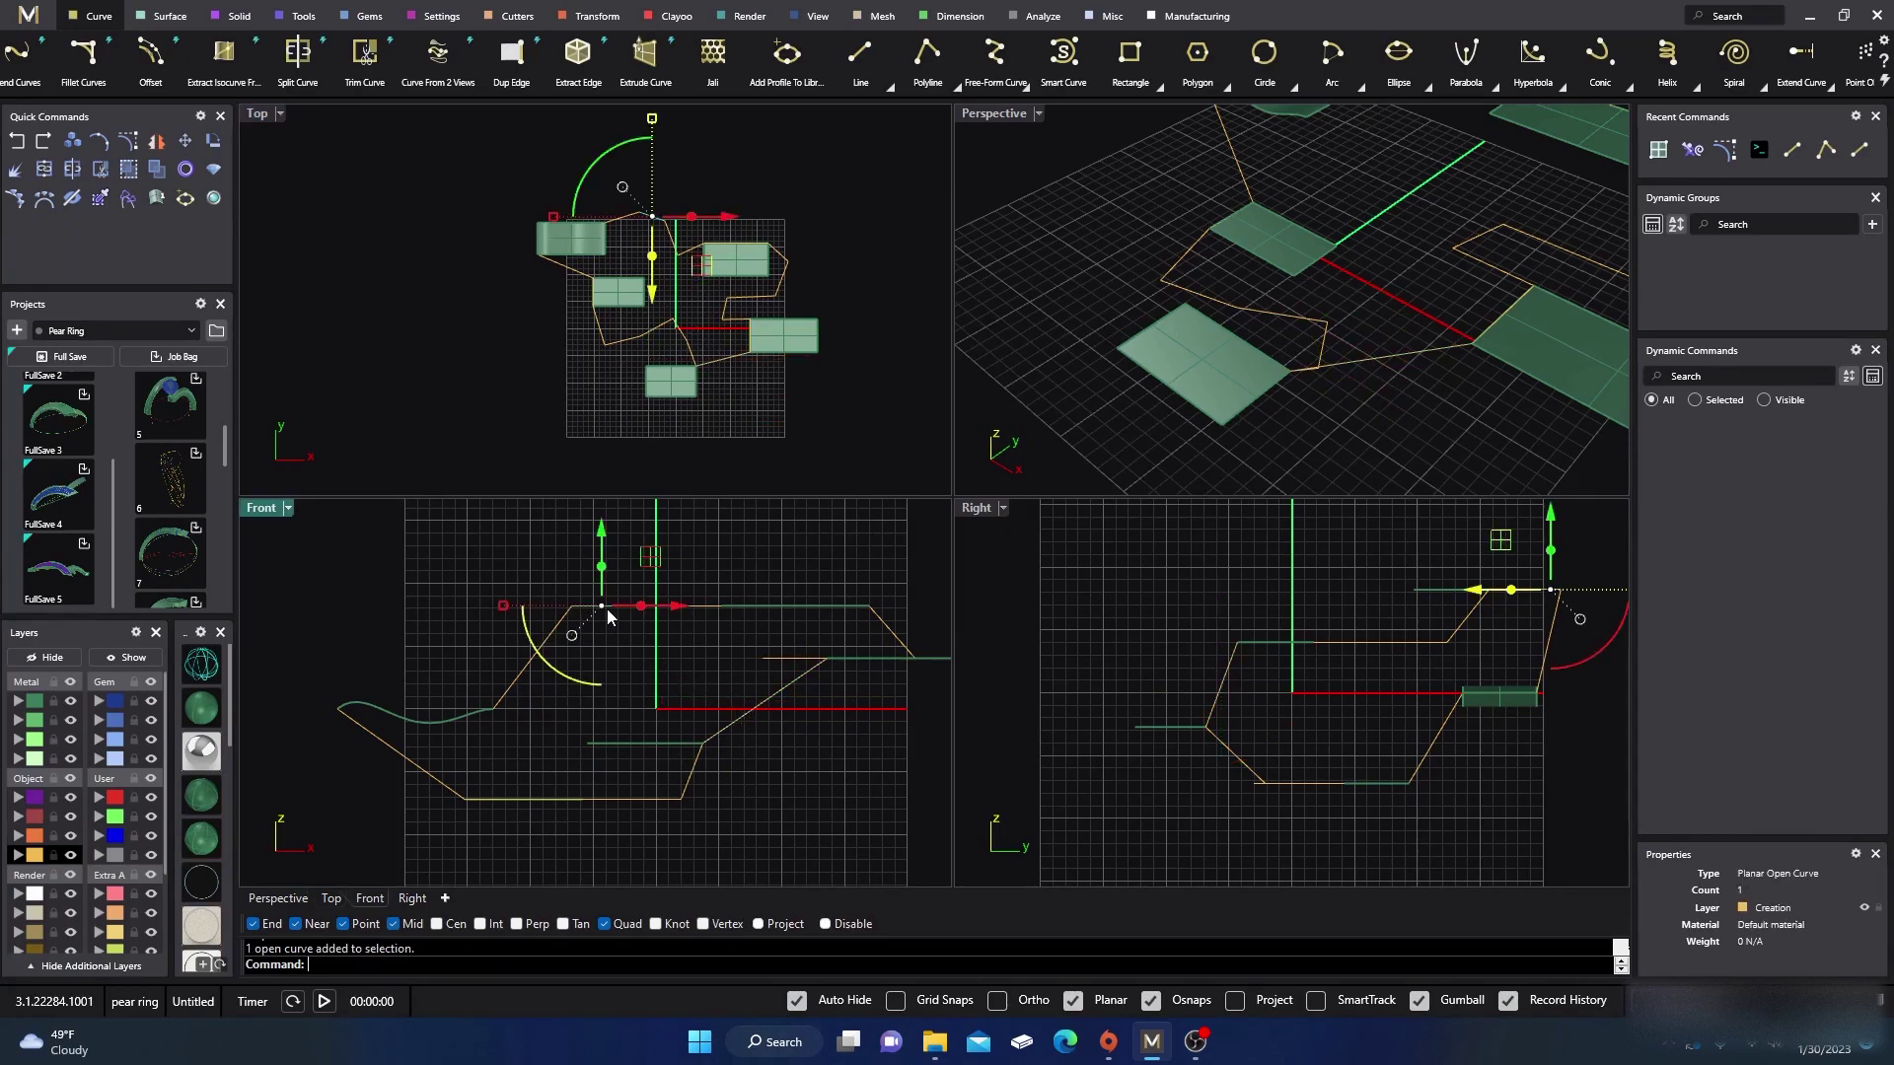
{"action": "left_click", "coordinate": [532, 555]}
{"action": "scroll", "coordinate": [547, 577], "scroll_direction": "down", "scroll_amount": 1}
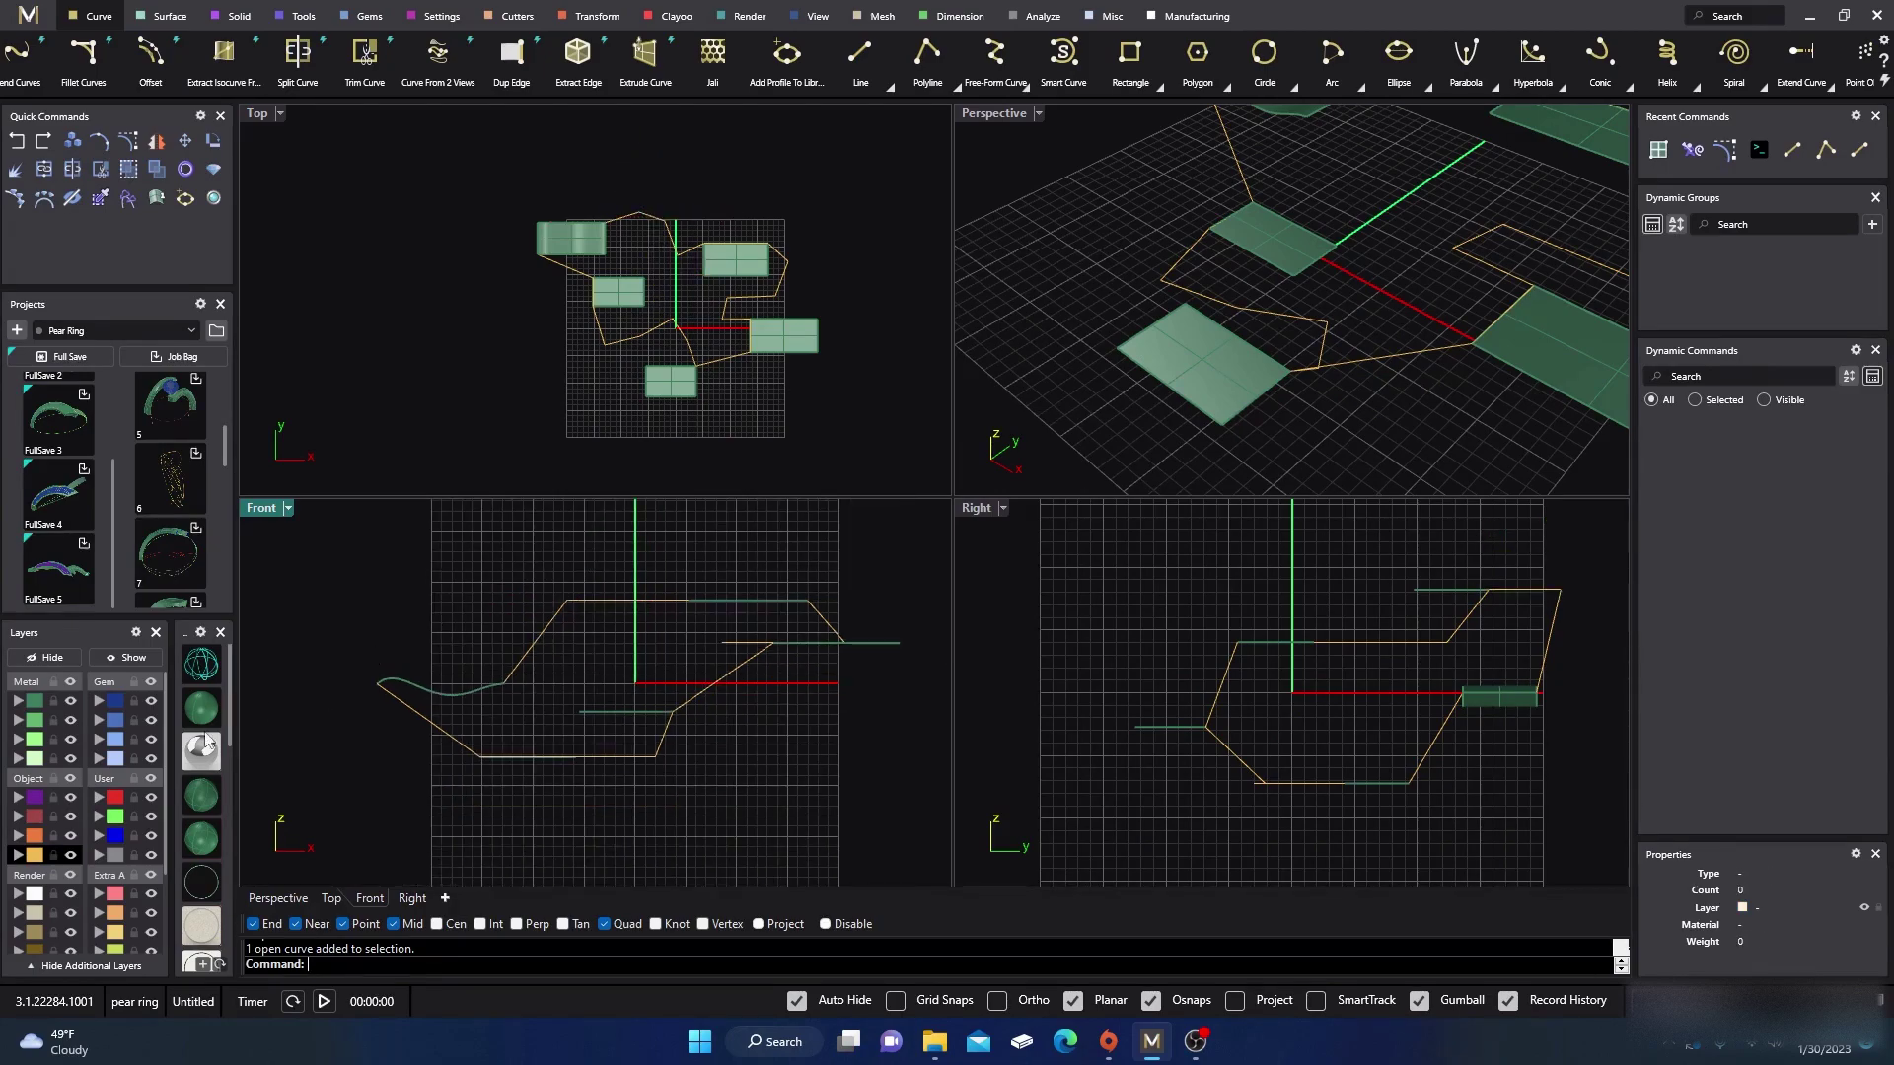
{"action": "left_click", "coordinate": [36, 857]}
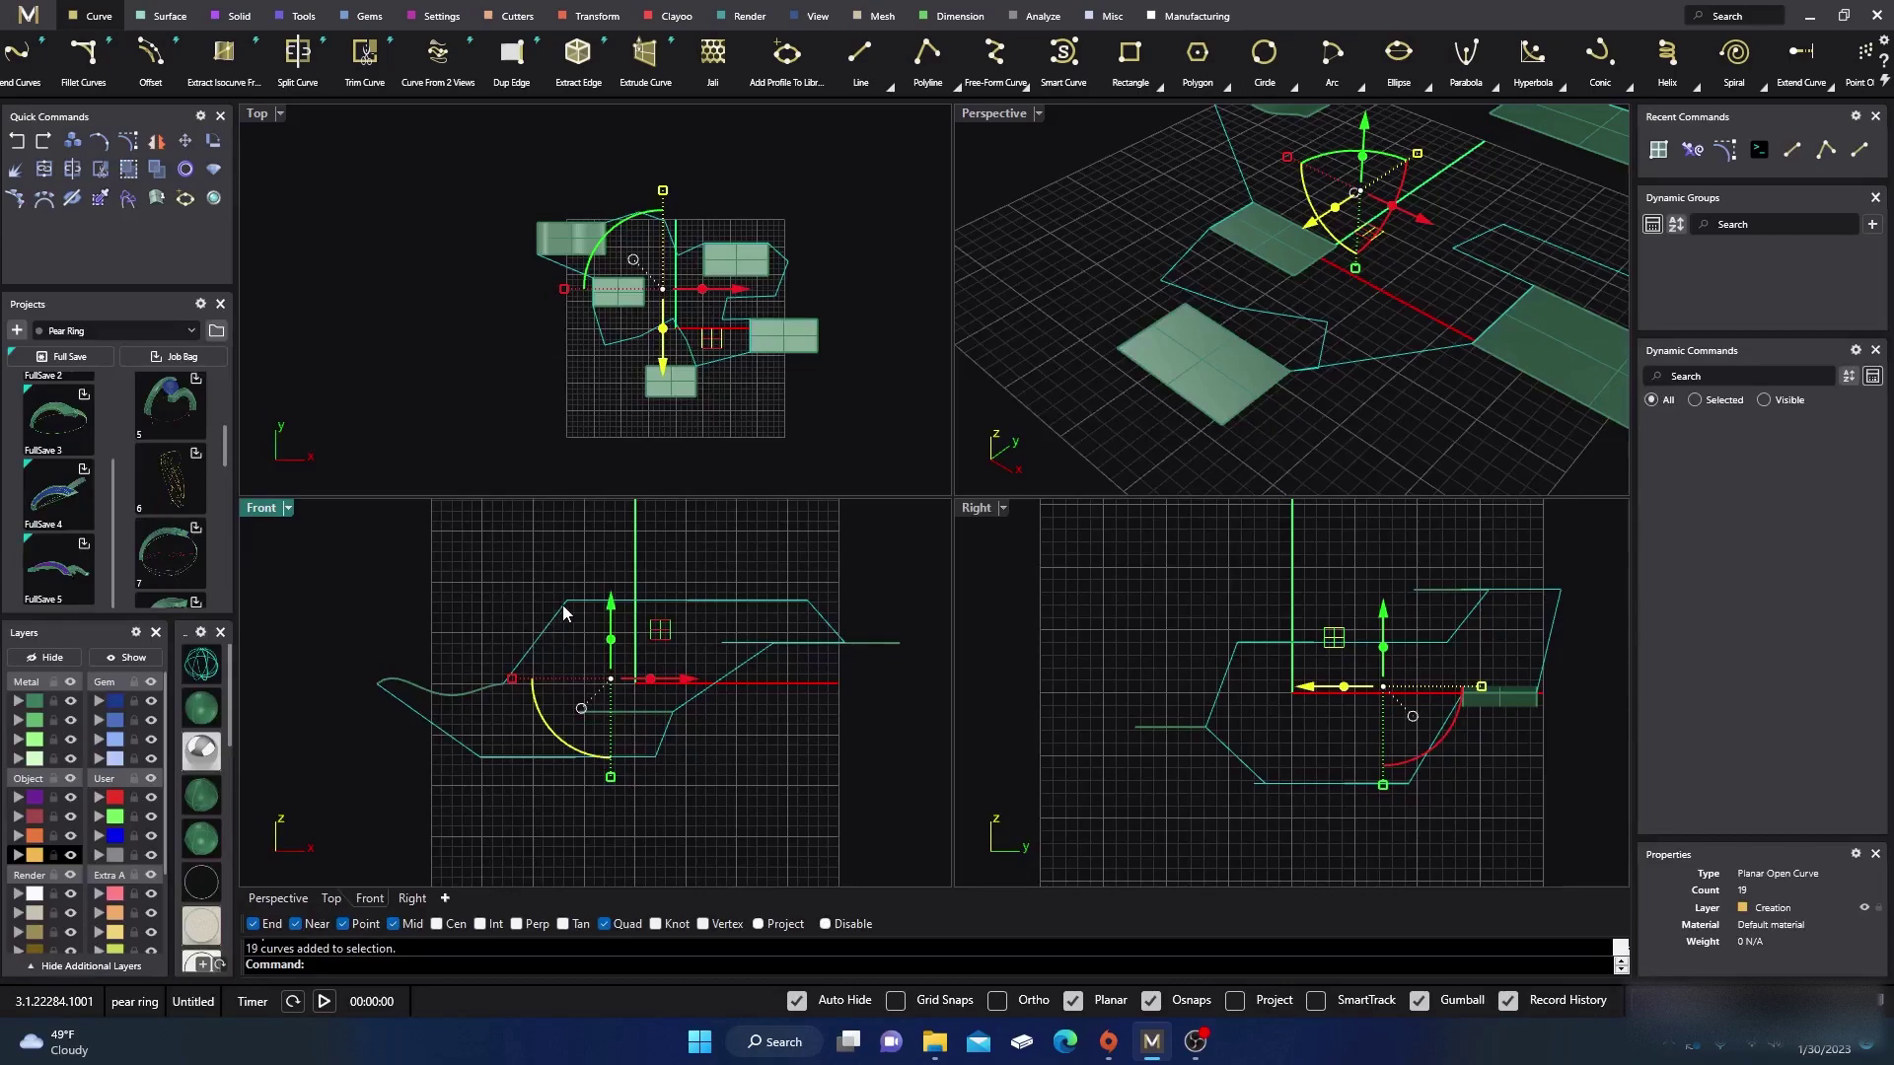
Draw a second chain of line segments below the surfaces, snapping to the lowest surface's lower-left corner and the right-hand surface's lower-right corner.
{"action": "type", "text": "l"}
{"action": "key", "text": "Return"}
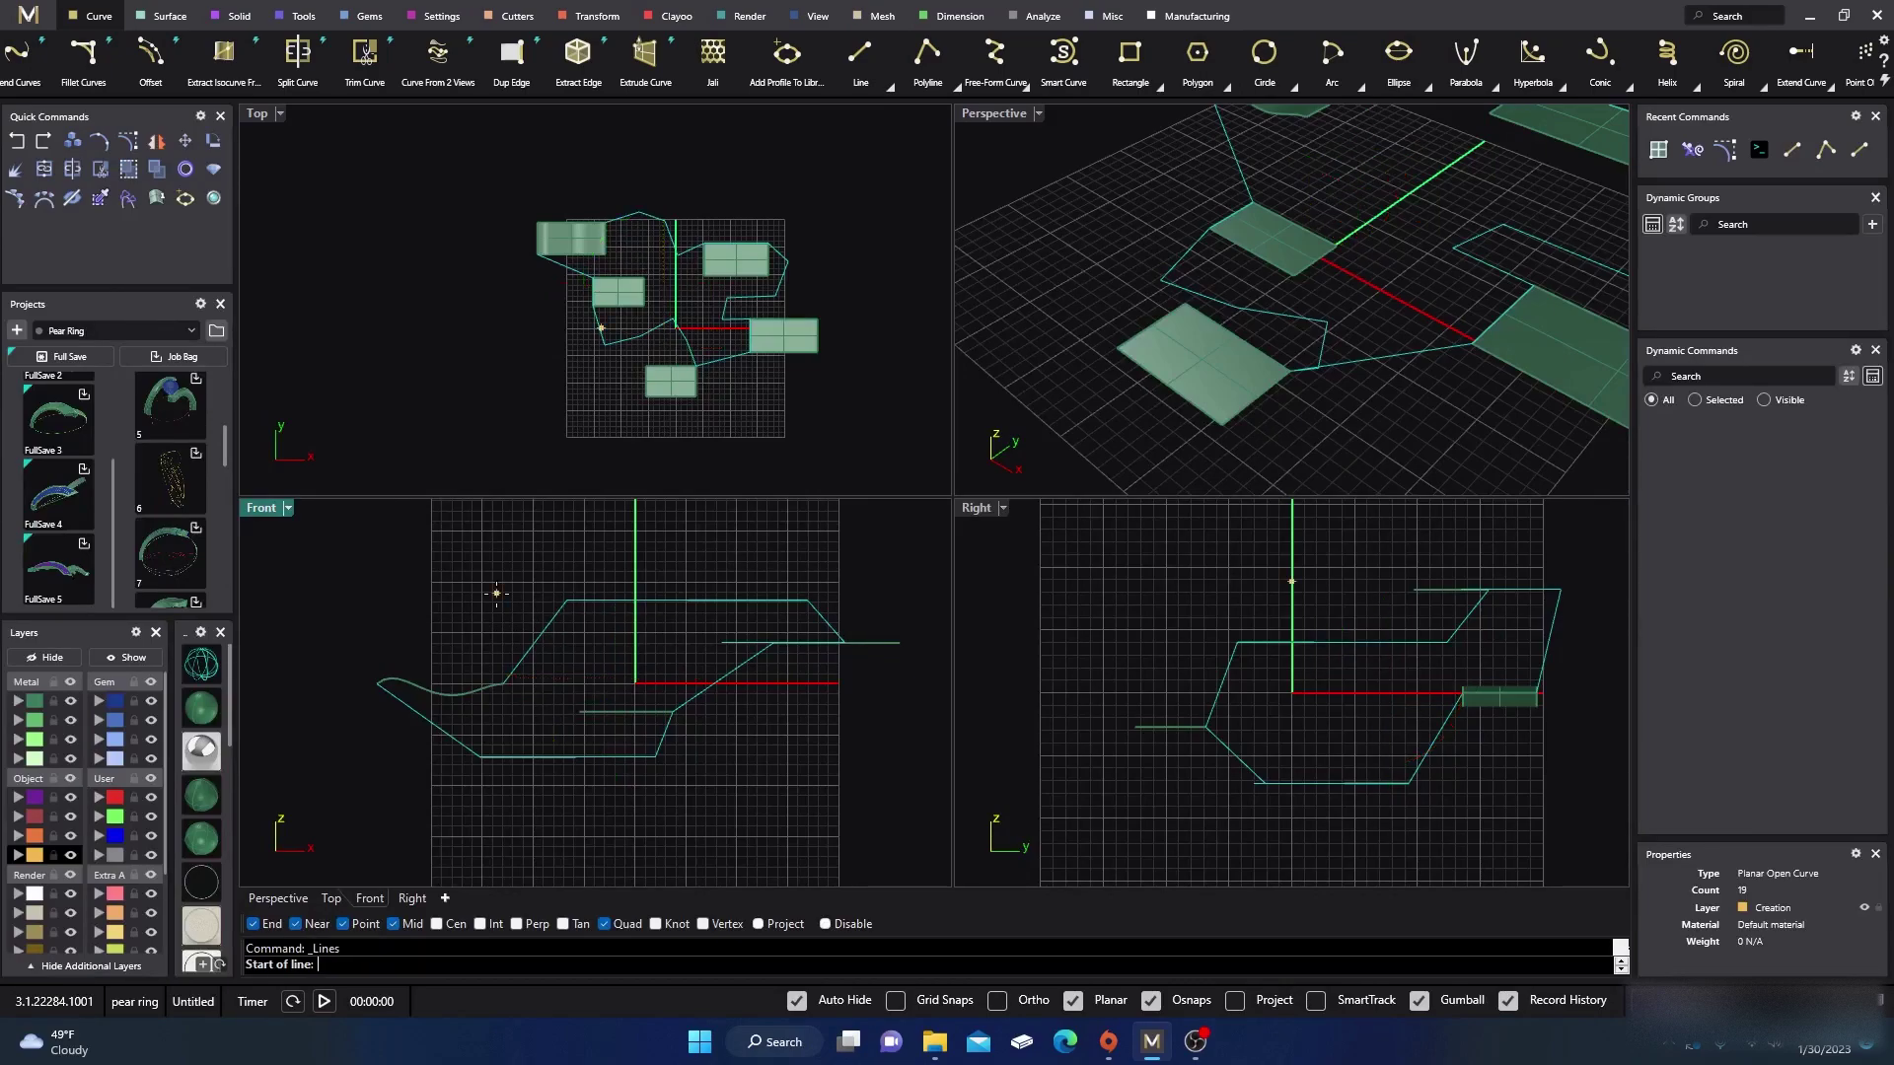
{"action": "left_click", "coordinate": [563, 391]}
{"action": "left_click", "coordinate": [605, 421]}
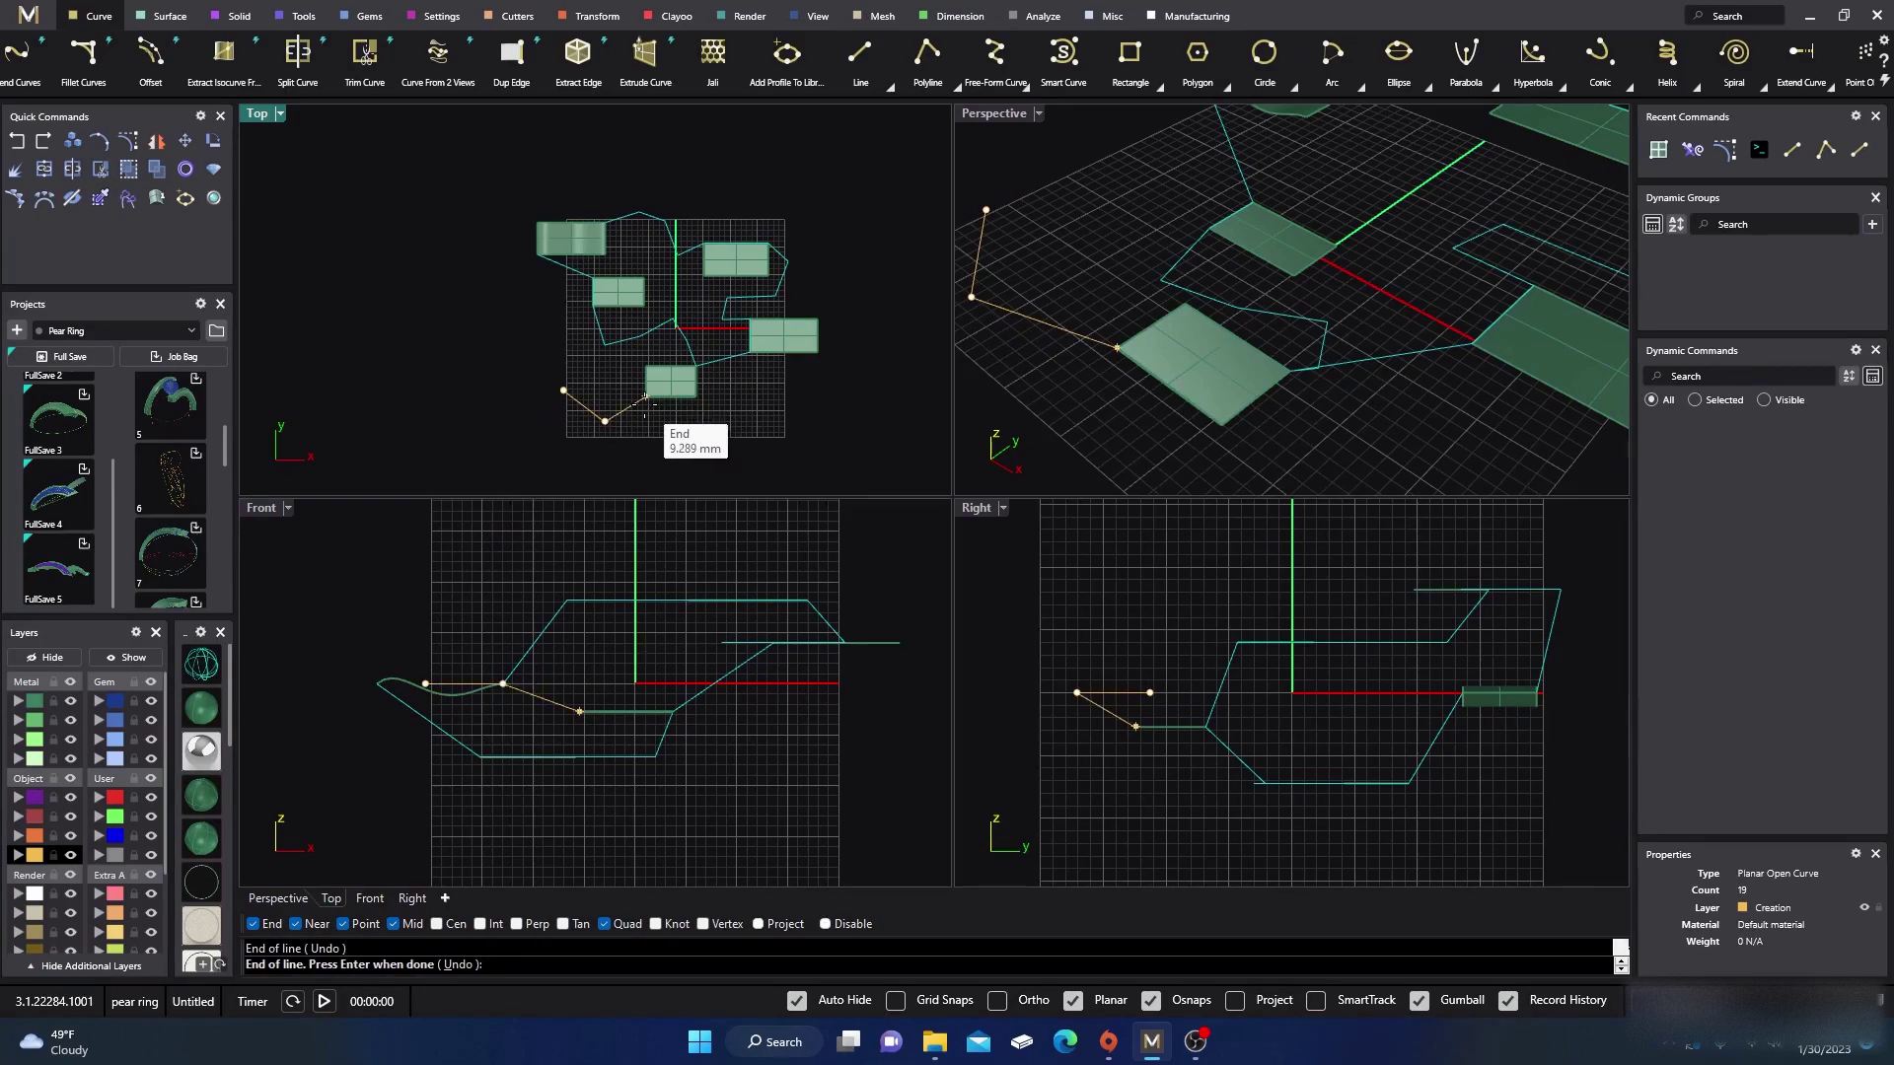
{"action": "left_click", "coordinate": [645, 397]}
{"action": "left_click", "coordinate": [647, 439]}
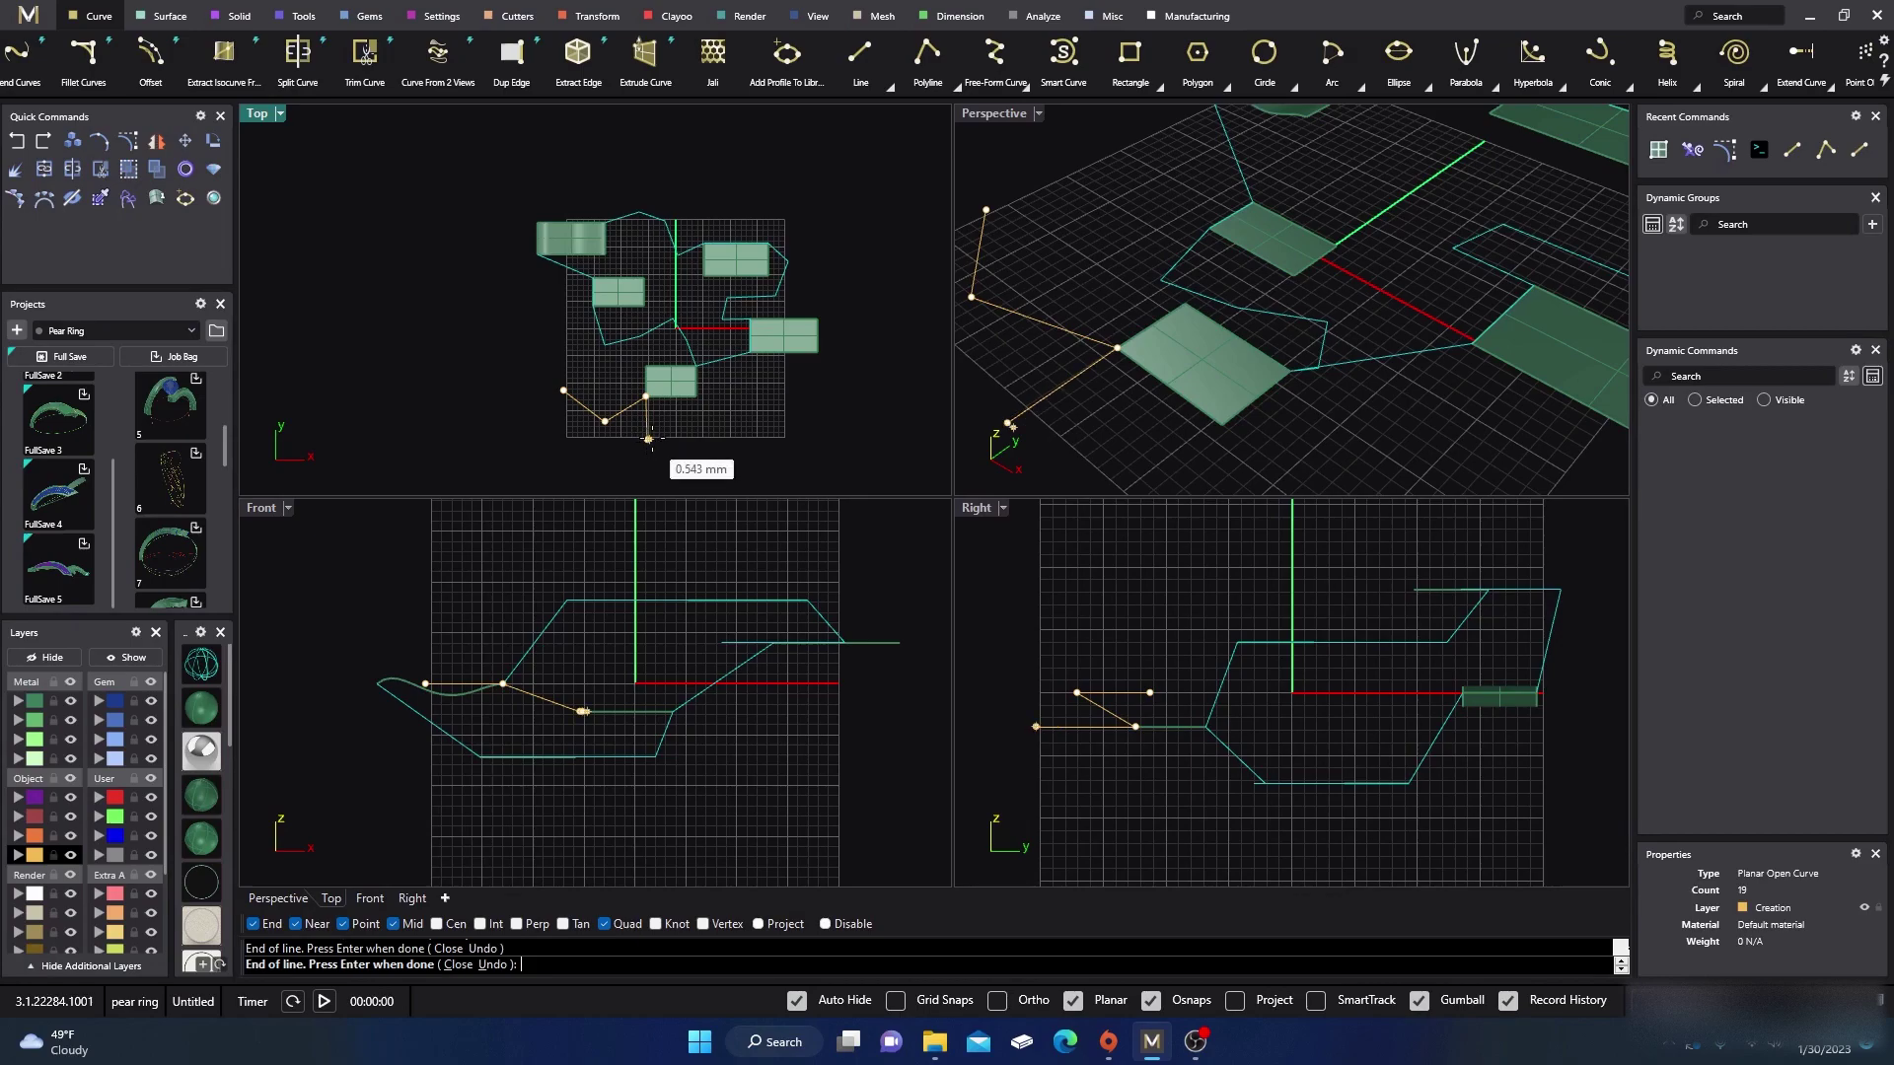
{"action": "left_click", "coordinate": [731, 435]}
{"action": "left_click", "coordinate": [746, 403]}
{"action": "left_click", "coordinate": [814, 361]}
Continue the second chain with free points around the outside of the grid, snap to the wavy surface's upper-left corner, and finish beyond it.
{"action": "left_click", "coordinate": [848, 328]}
{"action": "left_click", "coordinate": [830, 269]}
{"action": "left_click", "coordinate": [795, 208]}
{"action": "left_click", "coordinate": [735, 194]}
{"action": "left_click", "coordinate": [693, 190]}
{"action": "left_click", "coordinate": [588, 177]}
{"action": "left_click", "coordinate": [491, 209]}
{"action": "left_click", "coordinate": [538, 223]}
{"action": "left_click", "coordinate": [476, 287]}
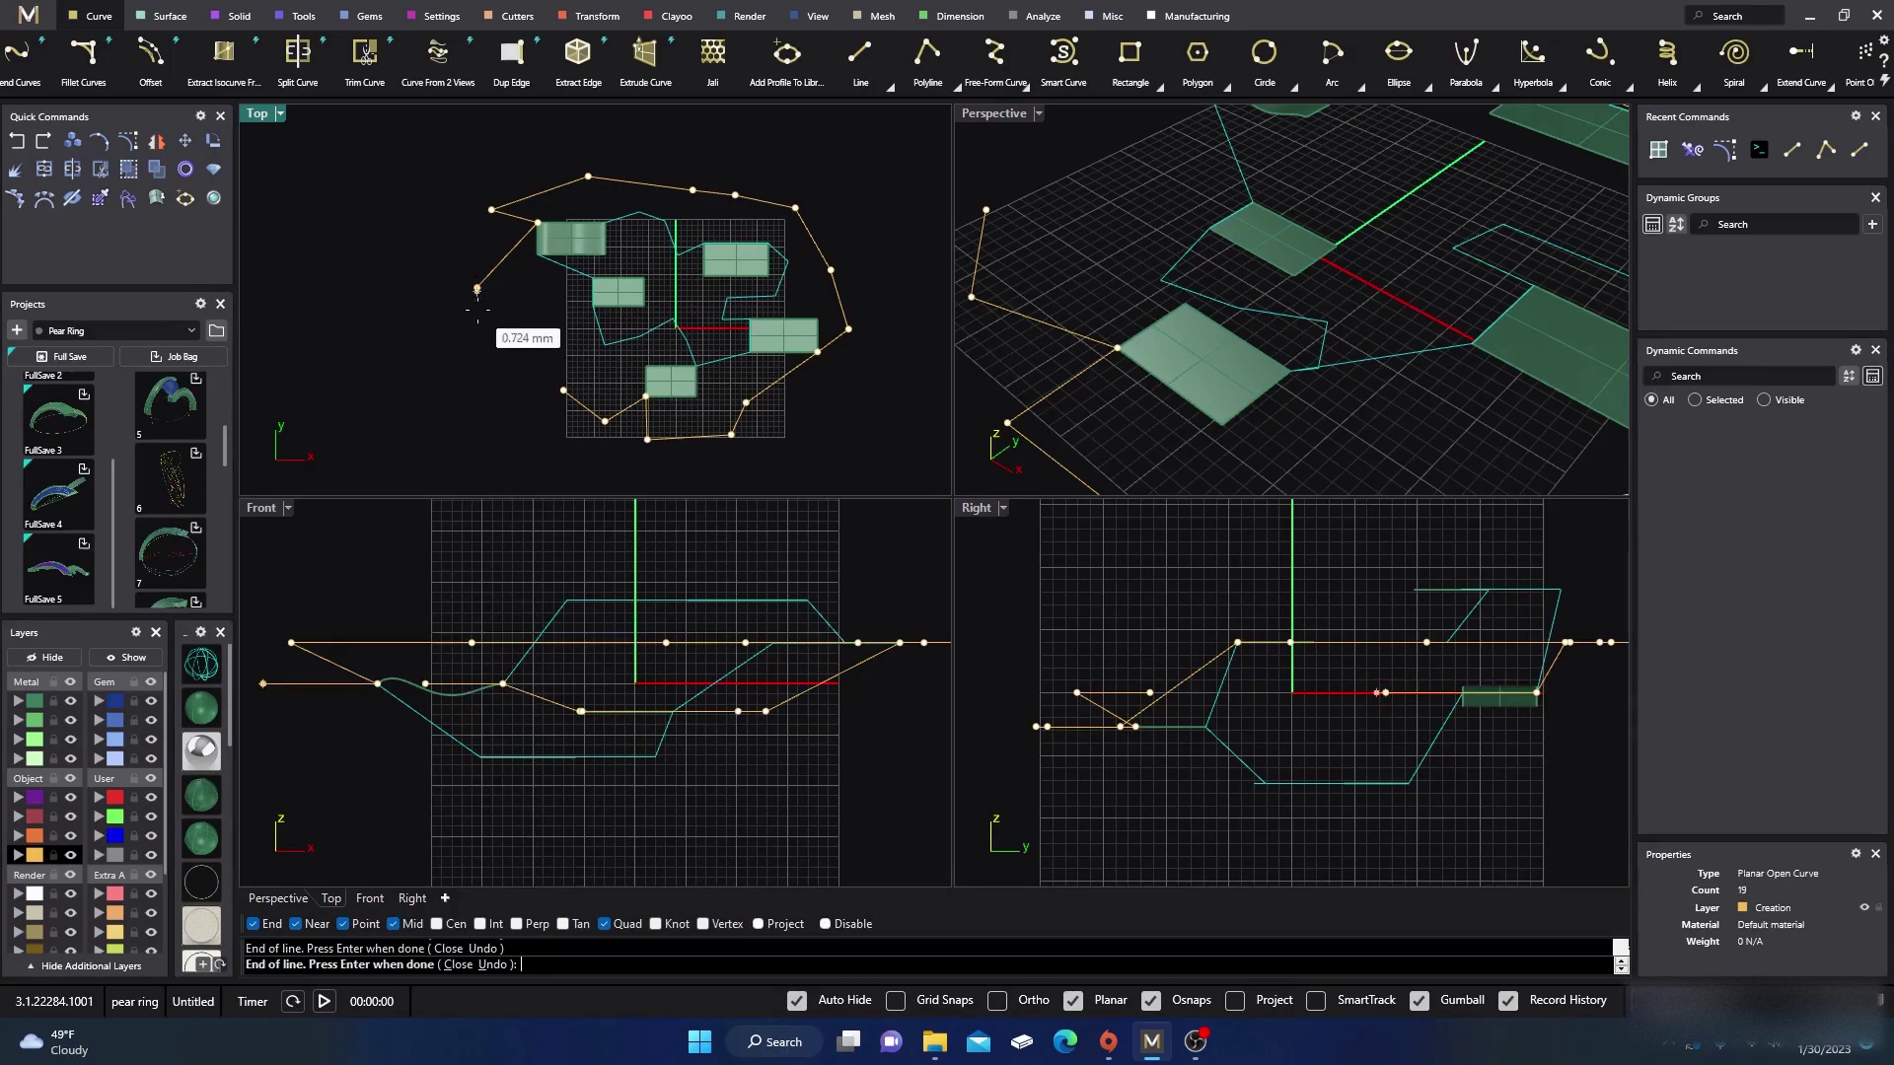
{"action": "key", "text": "Return"}
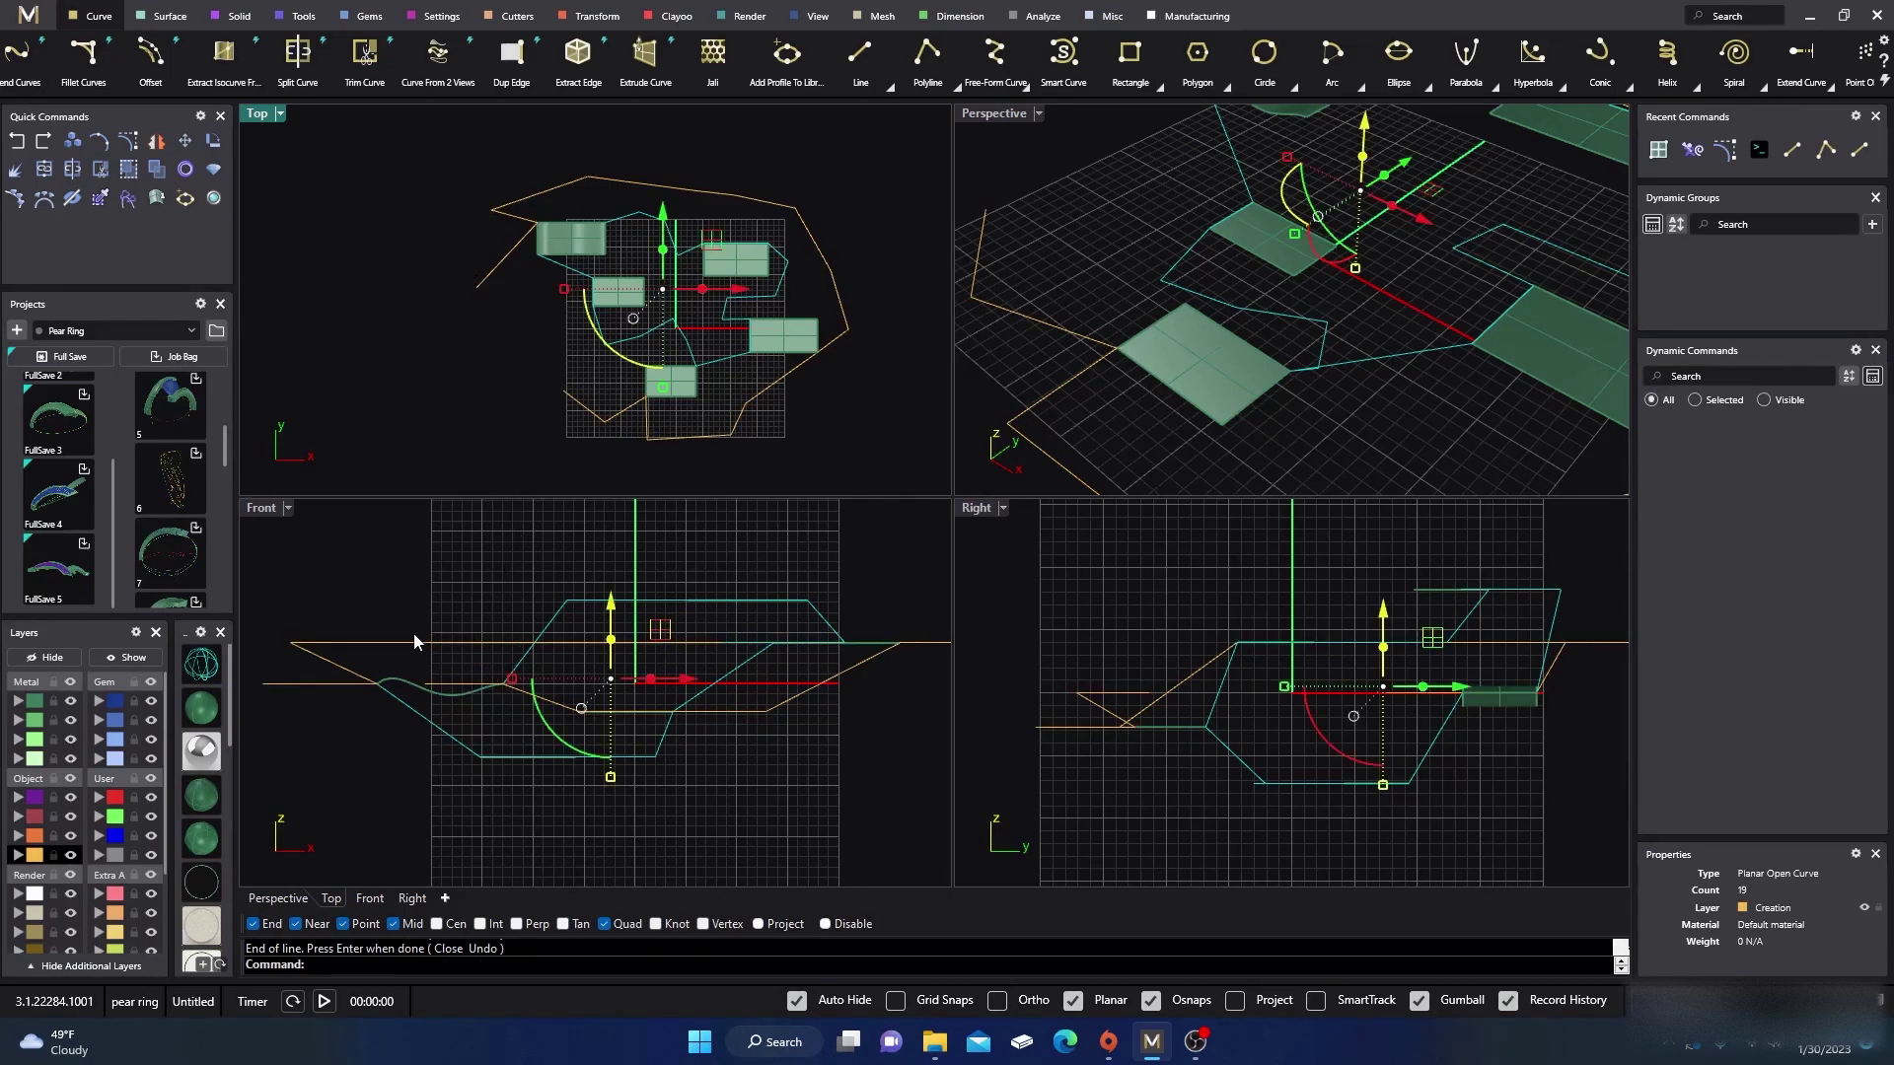
Delete all the curves on the Creation layer.
{"action": "left_click", "coordinate": [34, 857]}
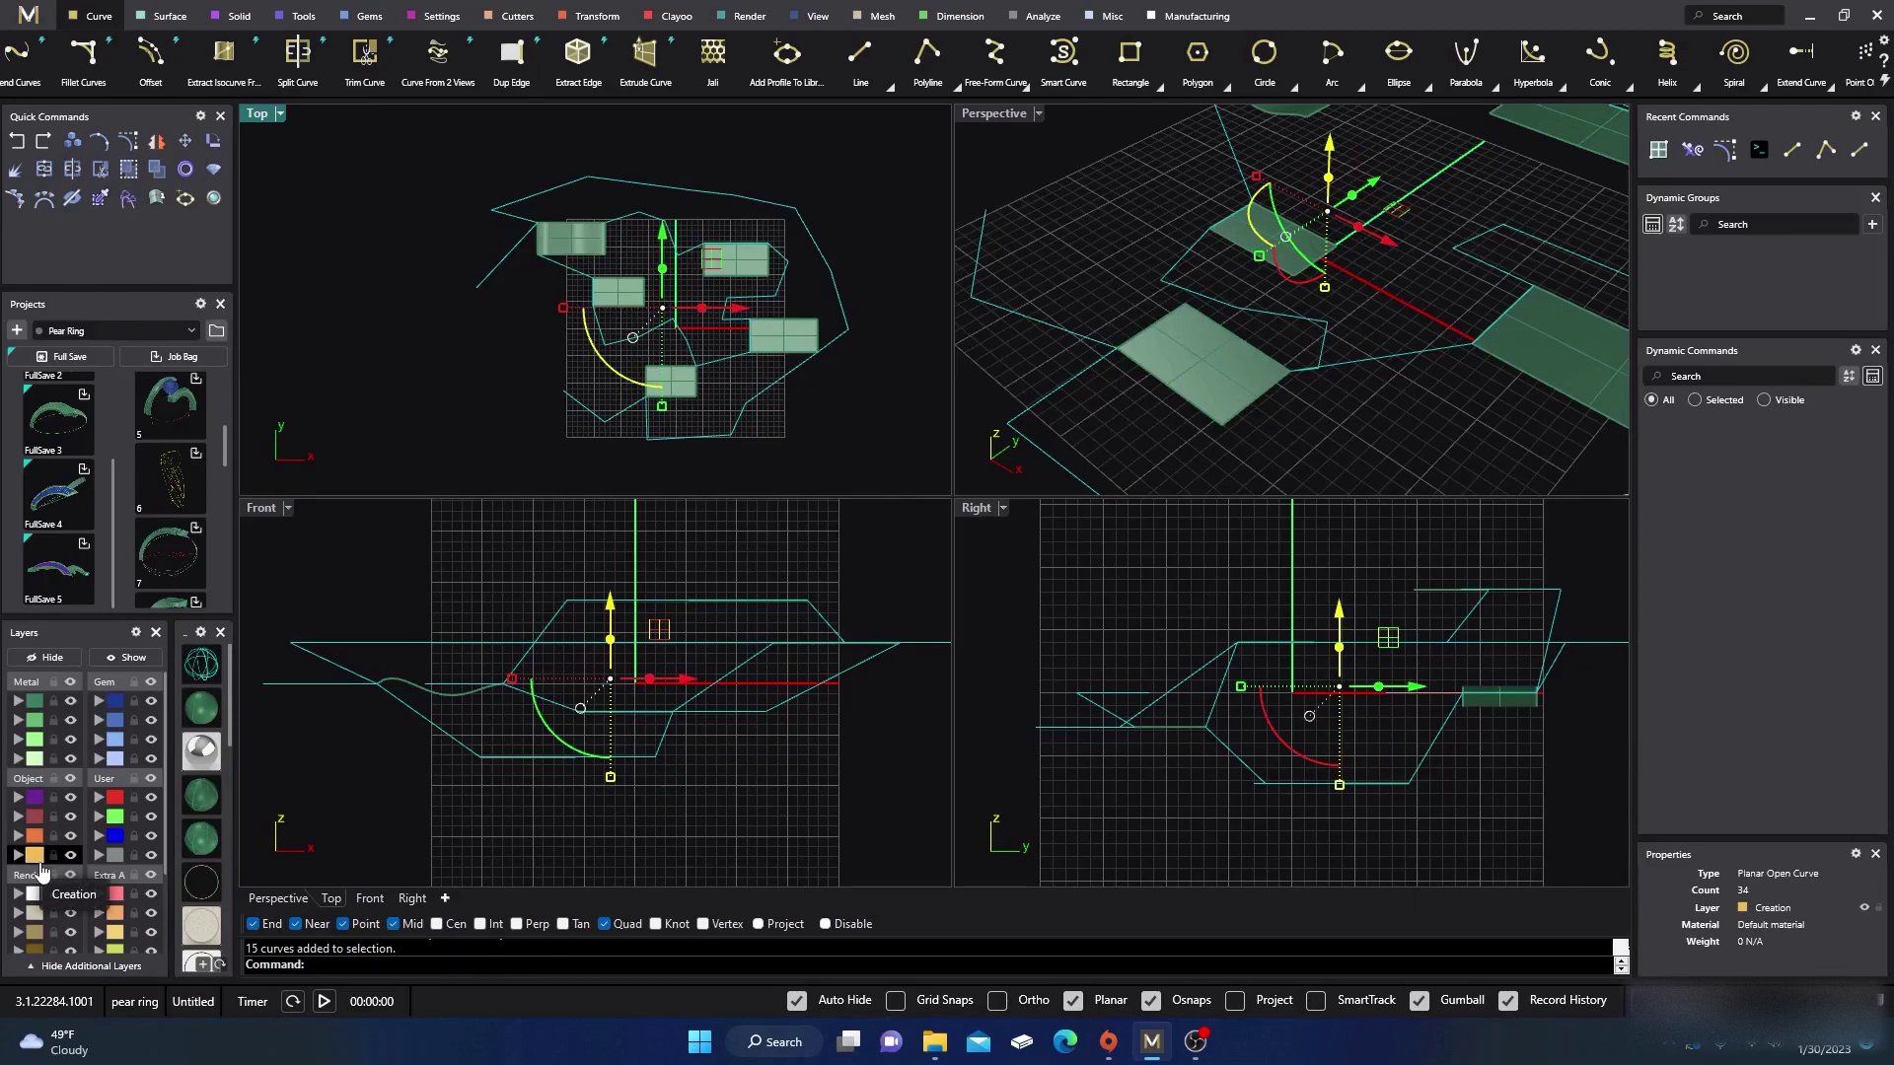
{"action": "key", "text": "Delete"}
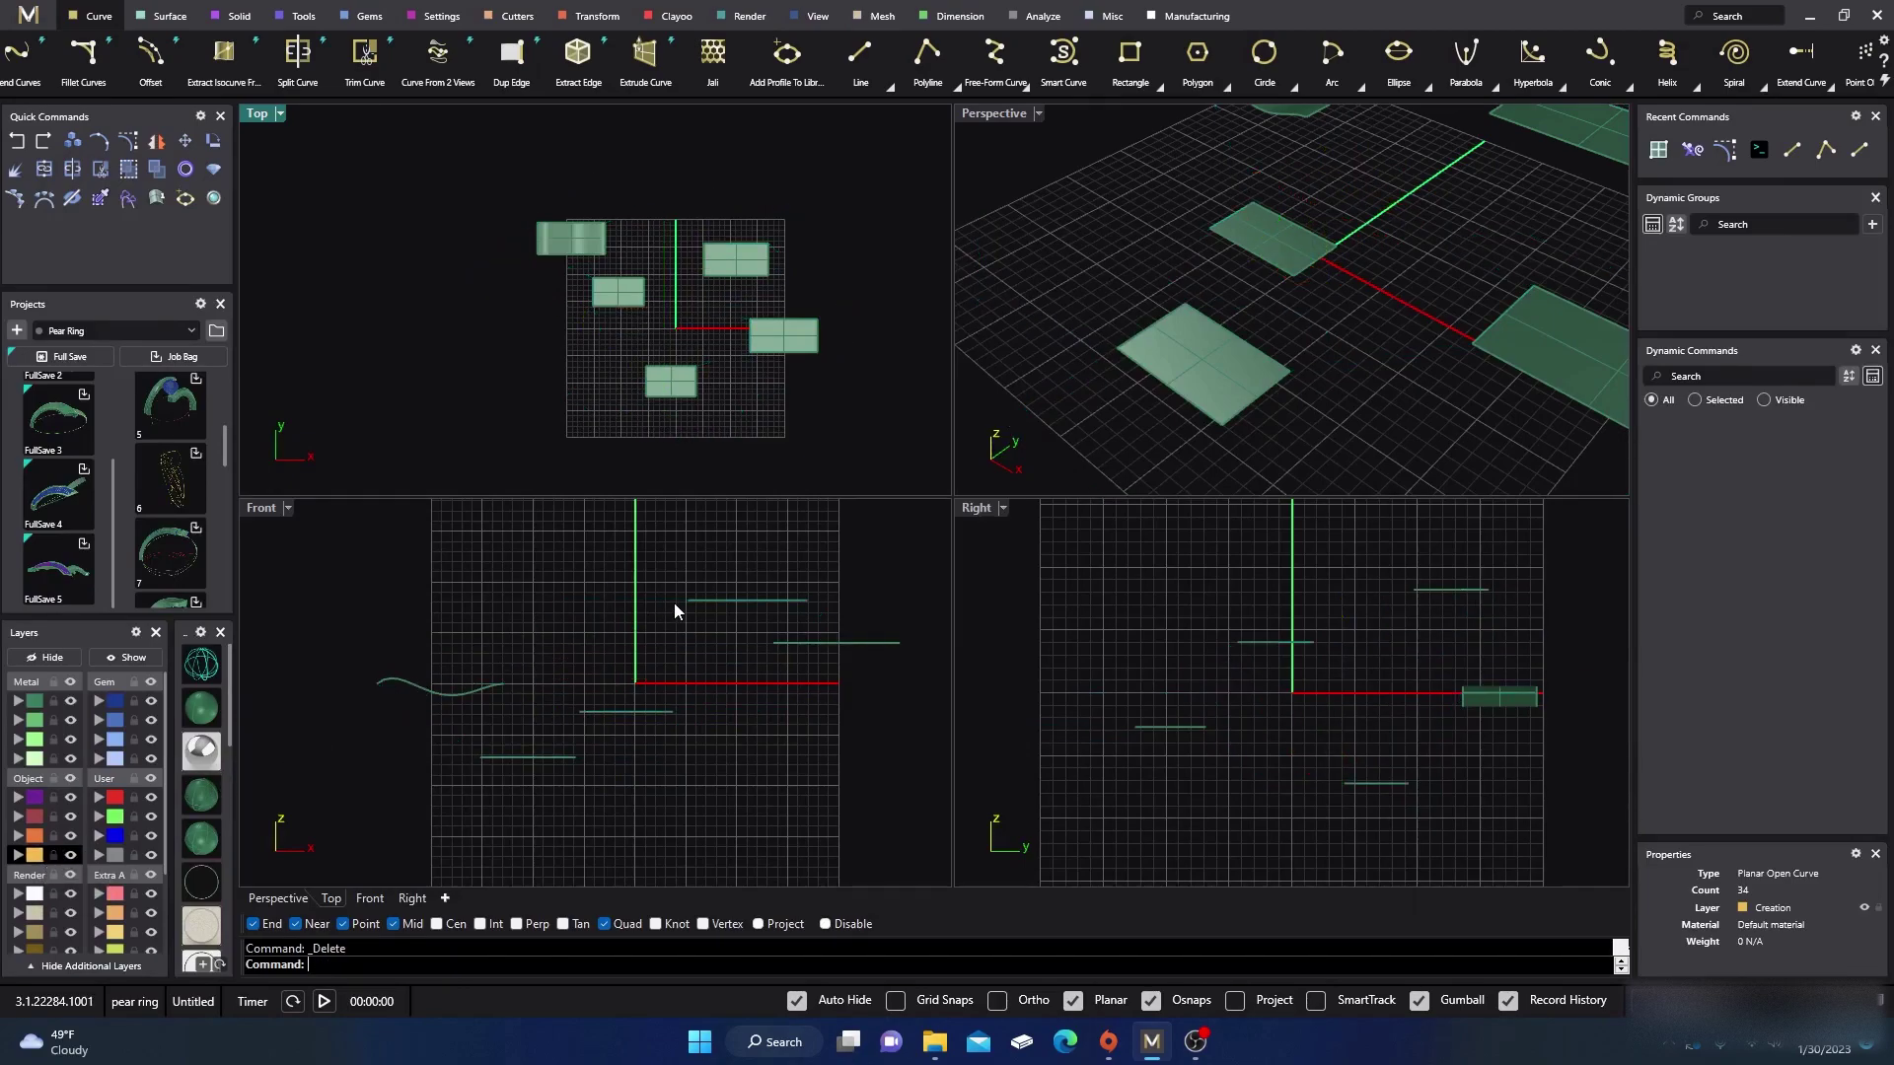
Turn Planar mode off and turn on Project for the object snaps.
{"action": "left_click", "coordinate": [1074, 1001]}
{"action": "left_click", "coordinate": [1234, 1001]}
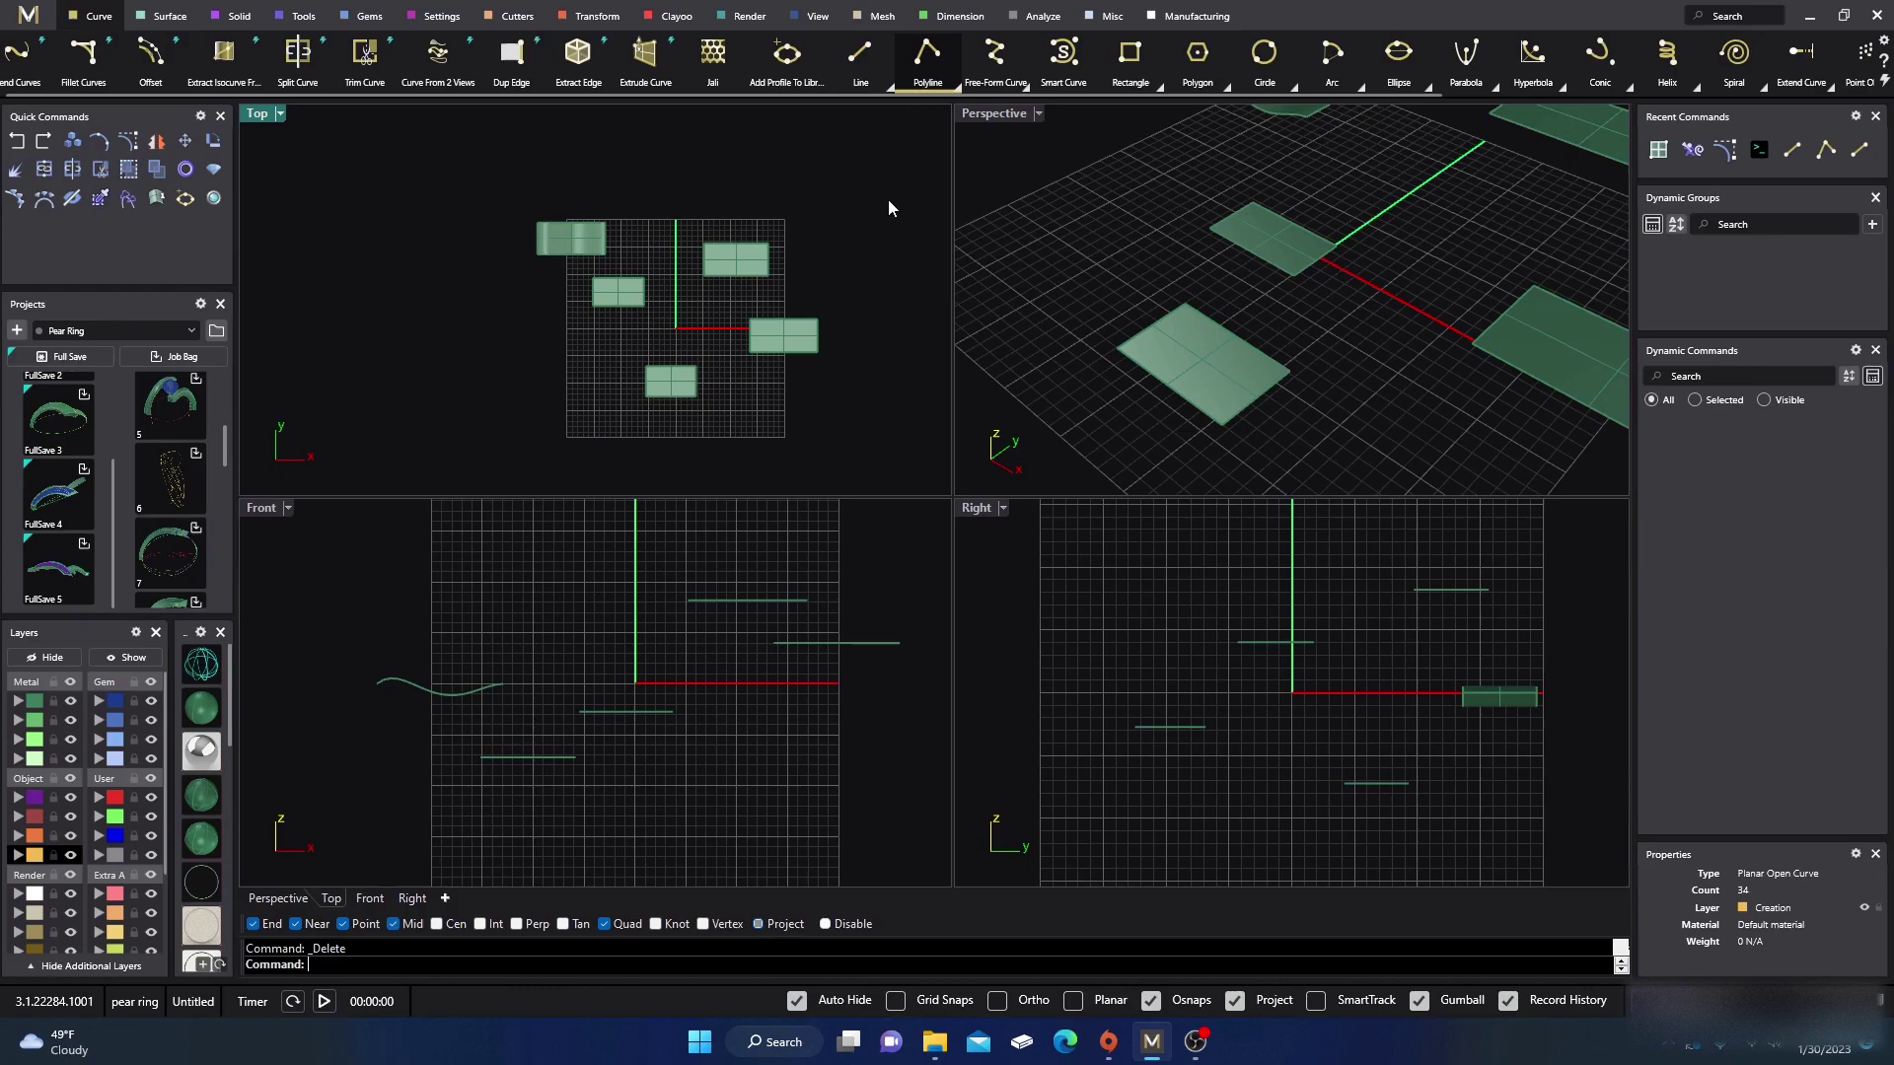
Start a polyline in the Top view with four free points beyond the grid, then snap to the wavy surface's two left corners.
{"action": "left_click", "coordinate": [652, 202]}
{"action": "left_click", "coordinate": [583, 186]}
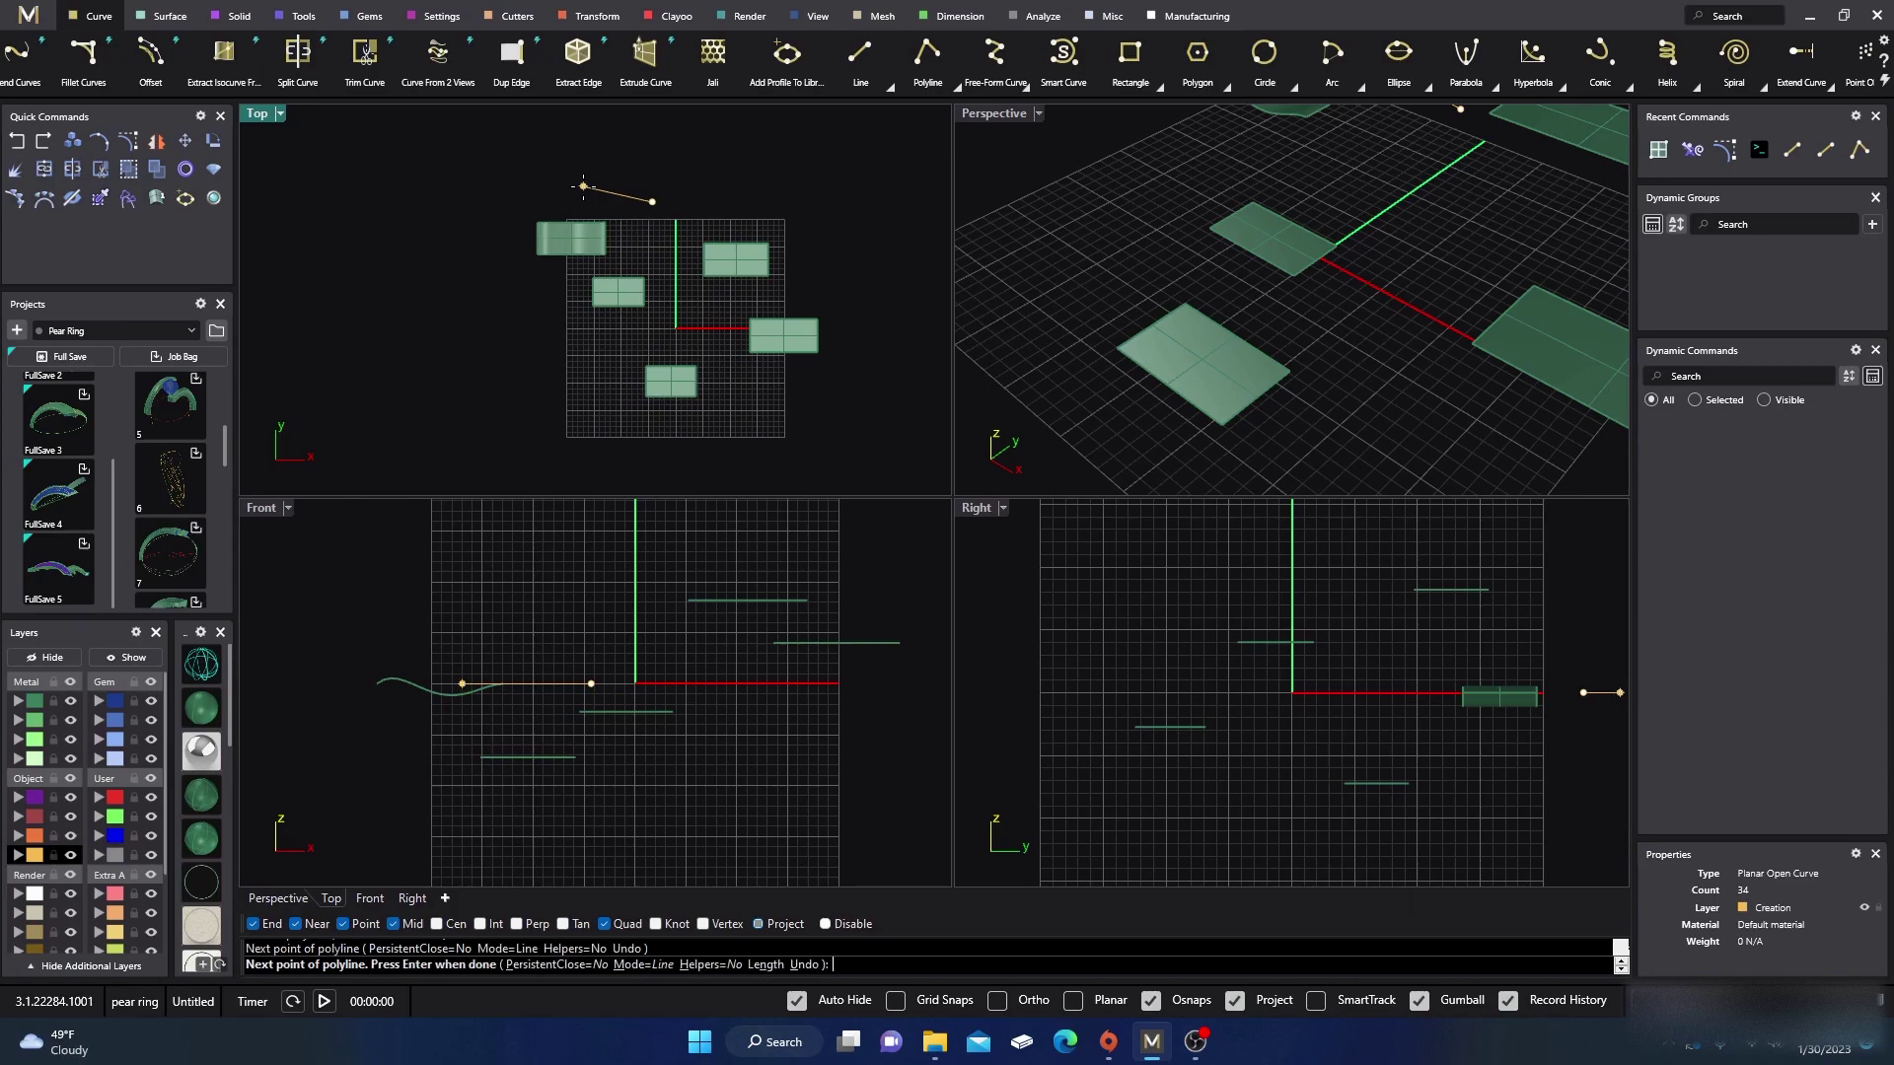
{"action": "left_click", "coordinate": [504, 173]}
{"action": "left_click", "coordinate": [465, 230]}
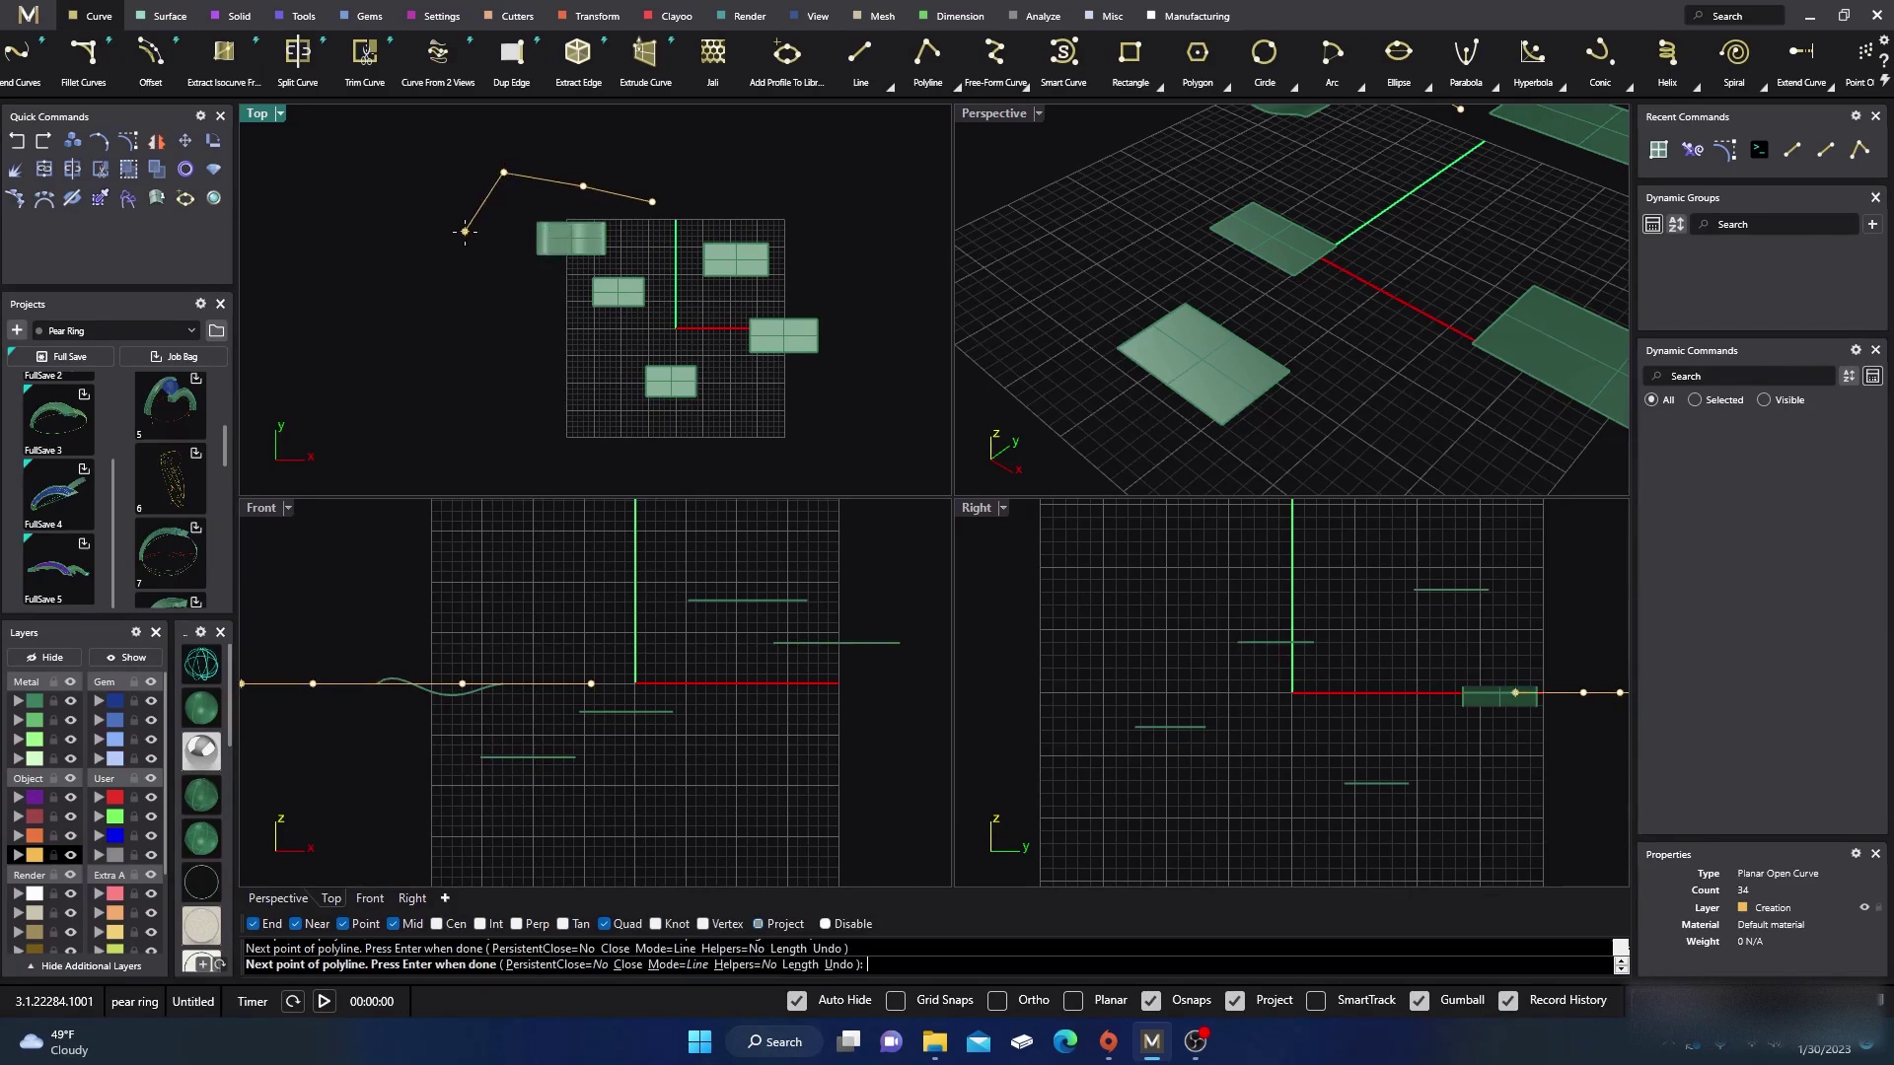
{"action": "left_click", "coordinate": [538, 223]}
{"action": "left_click", "coordinate": [538, 255]}
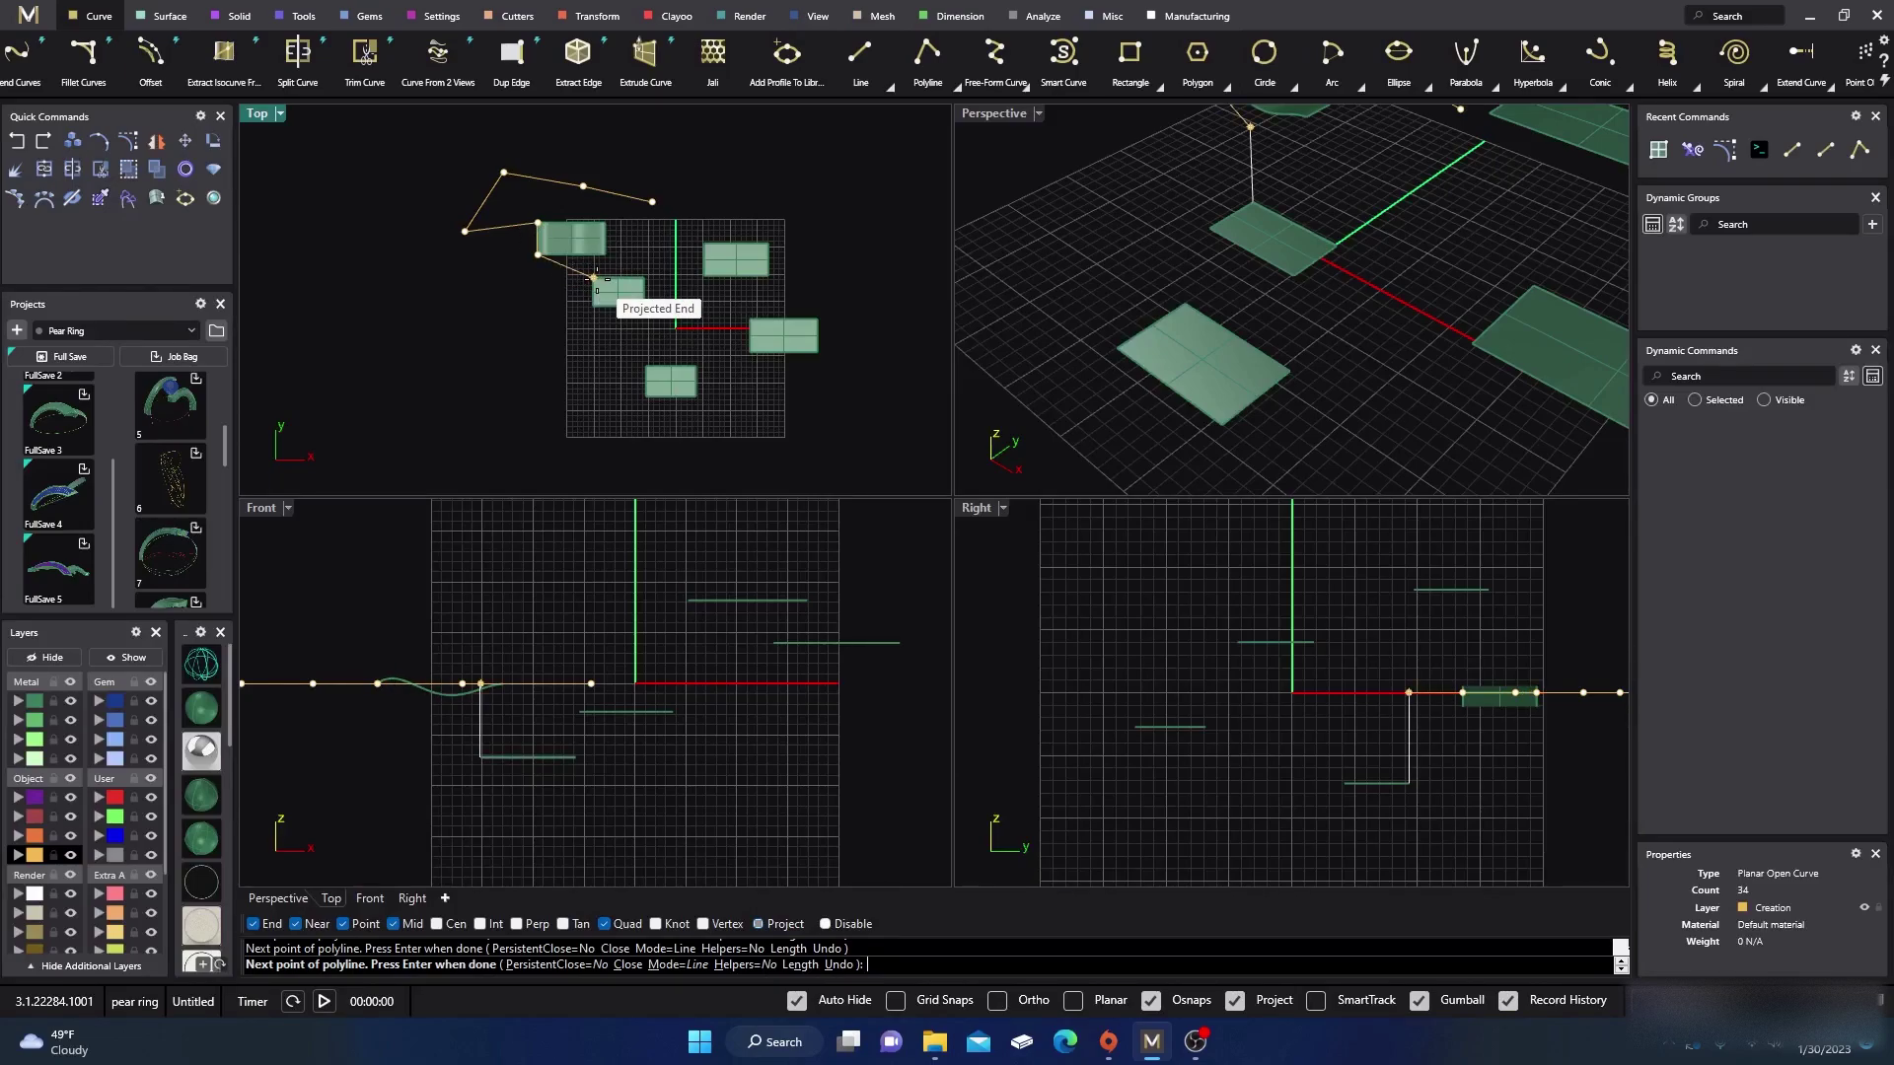
Continue the polyline through the small left surface's two left corners and the lowest surface's two upper corners.
{"action": "left_click", "coordinate": [593, 278]}
{"action": "left_click", "coordinate": [593, 306]}
{"action": "left_click", "coordinate": [646, 366]}
{"action": "left_click", "coordinate": [697, 366]}
Continue the polyline to the right-hand surface's left edge and the upper-right surface's lower and left edges, and finish it above the grid.
{"action": "left_click", "coordinate": [749, 334]}
{"action": "left_click", "coordinate": [737, 274]}
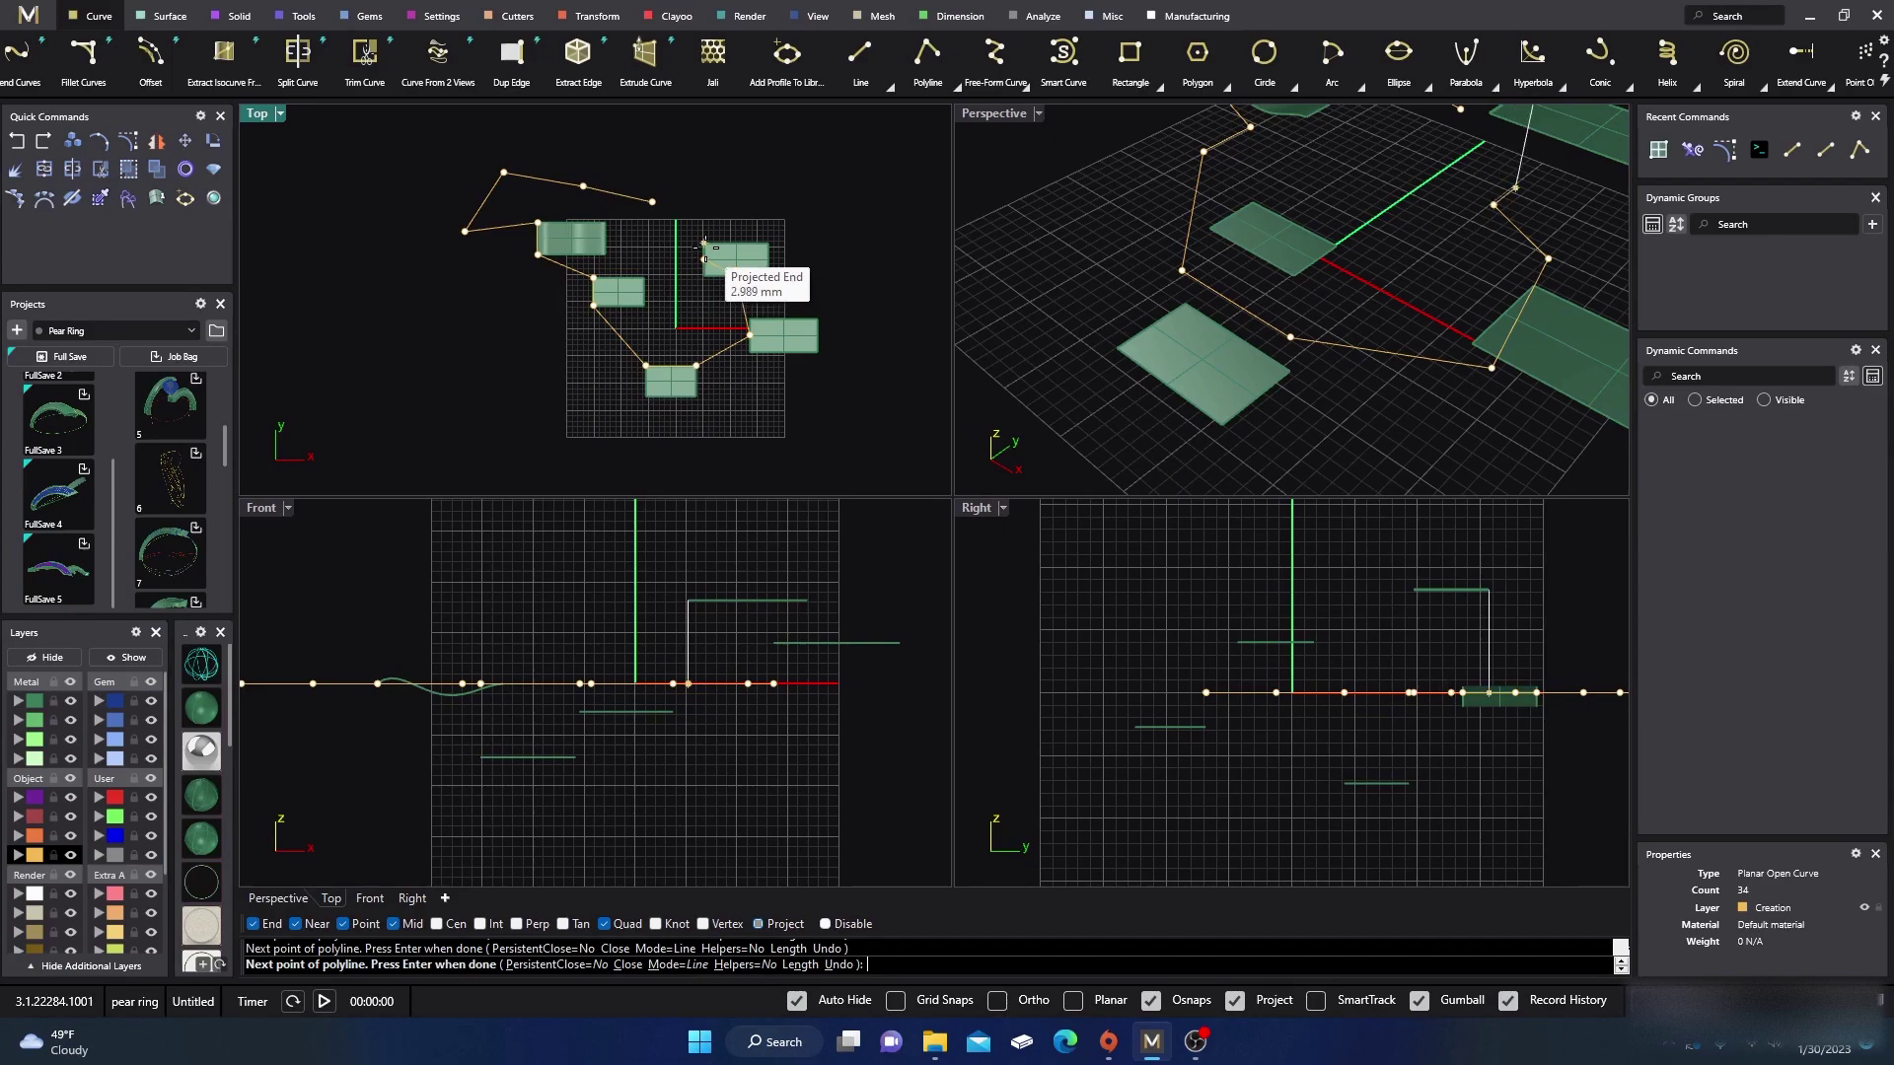
{"action": "left_click", "coordinate": [704, 259]}
{"action": "left_click", "coordinate": [695, 204]}
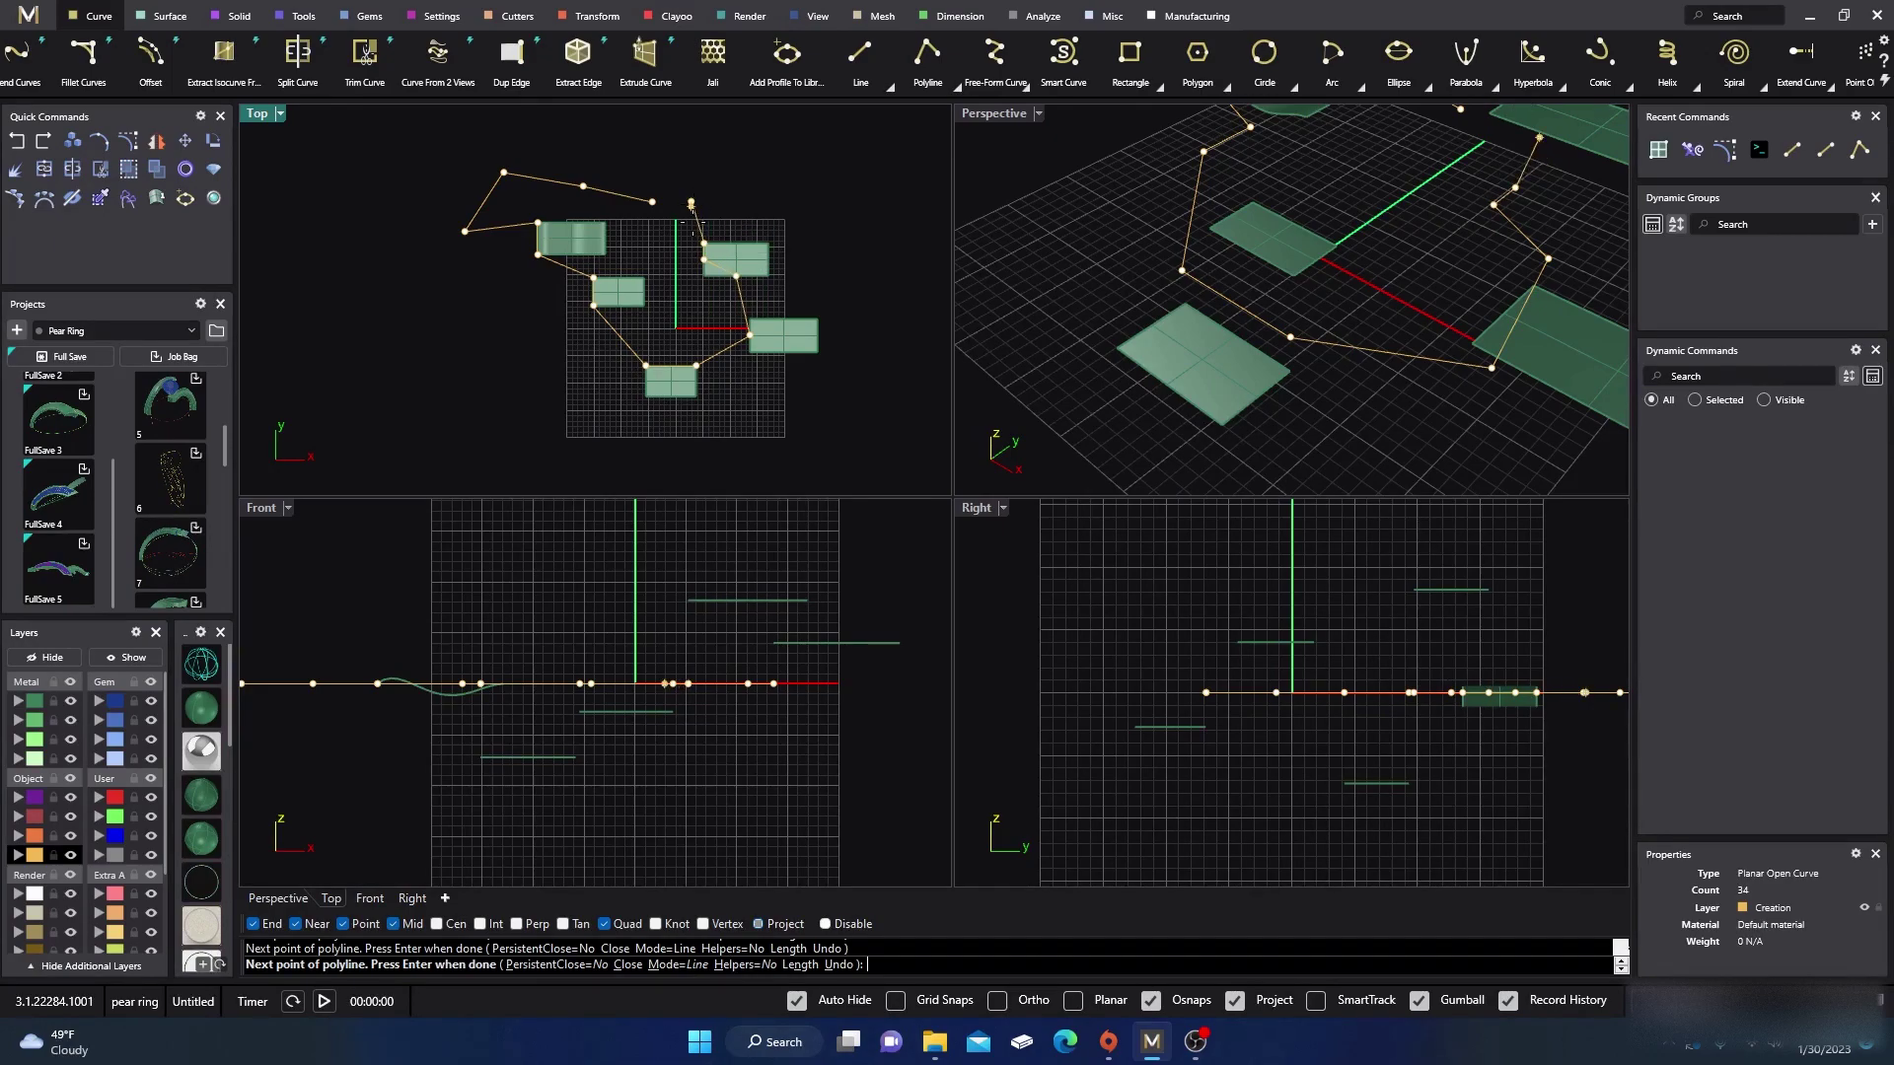
{"action": "right_click", "coordinate": [673, 570]}
Examine the height of the projected polyline relative to the surfaces from several angles in an enlarged Perspective view.
{"action": "right_click_drag", "start_coordinate": [1201, 301], "coordinate": [1326, 271]}
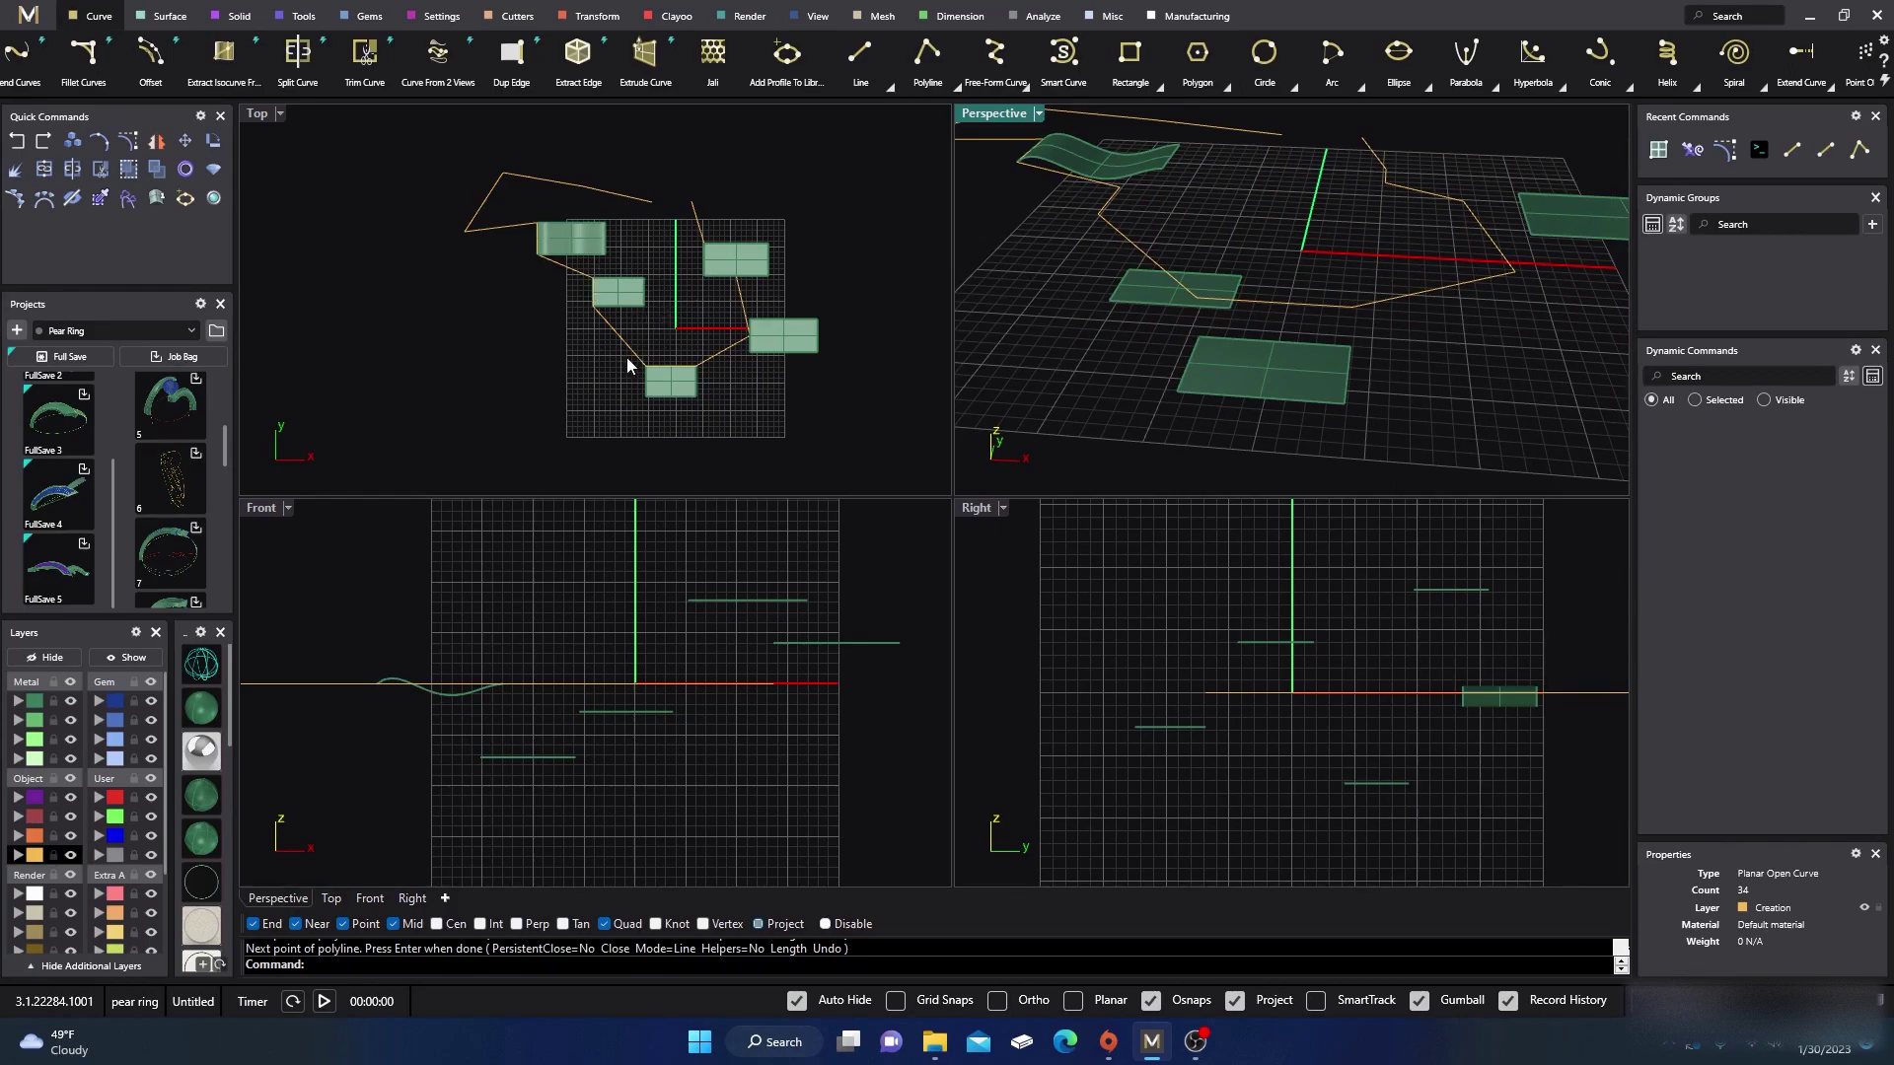
{"action": "scroll", "coordinate": [629, 364], "scroll_direction": "down", "scroll_amount": 4}
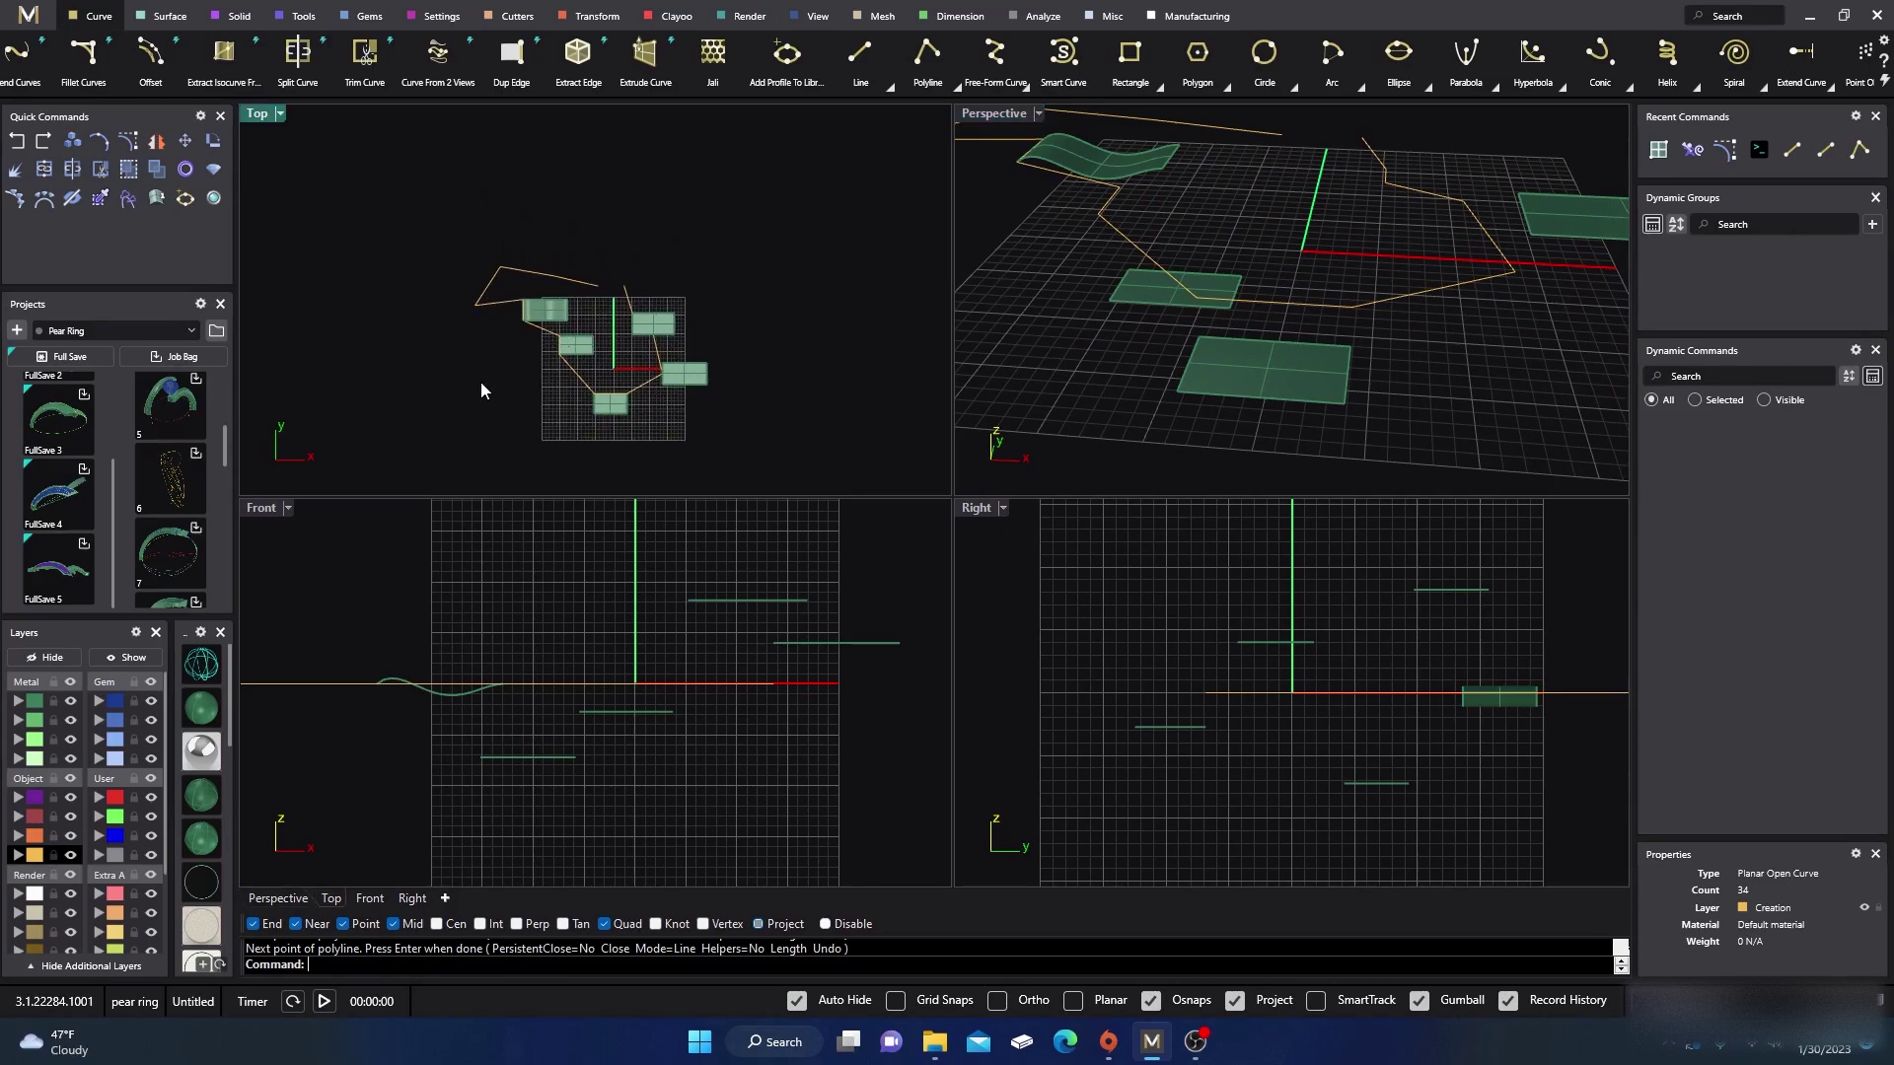
{"action": "double_click", "coordinate": [992, 113]}
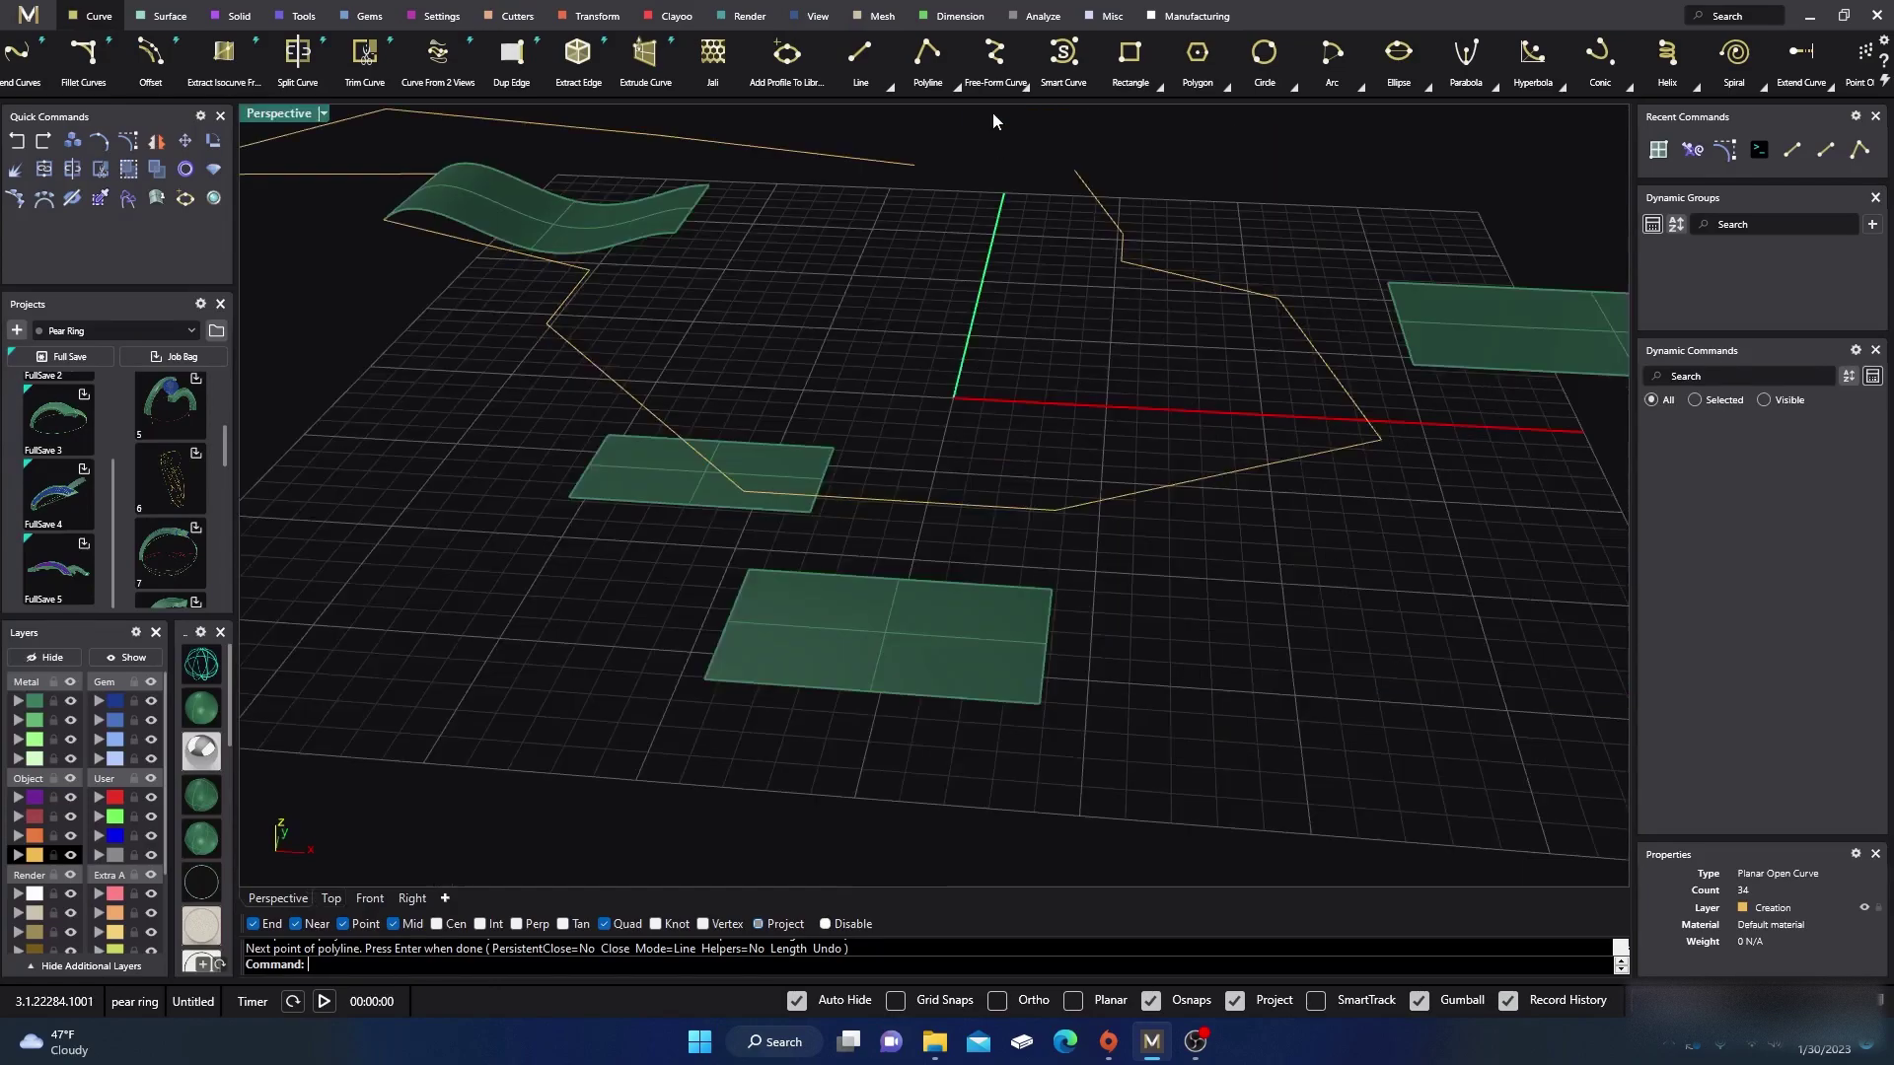
{"action": "mouse_move", "coordinate": [955, 494]}
{"action": "right_mouse_down"}
{"action": "mouse_move", "coordinate": [1004, 418]}
{"action": "mouse_move", "coordinate": [997, 470]}
{"action": "mouse_move", "coordinate": [973, 475]}
{"action": "right_mouse_up"}
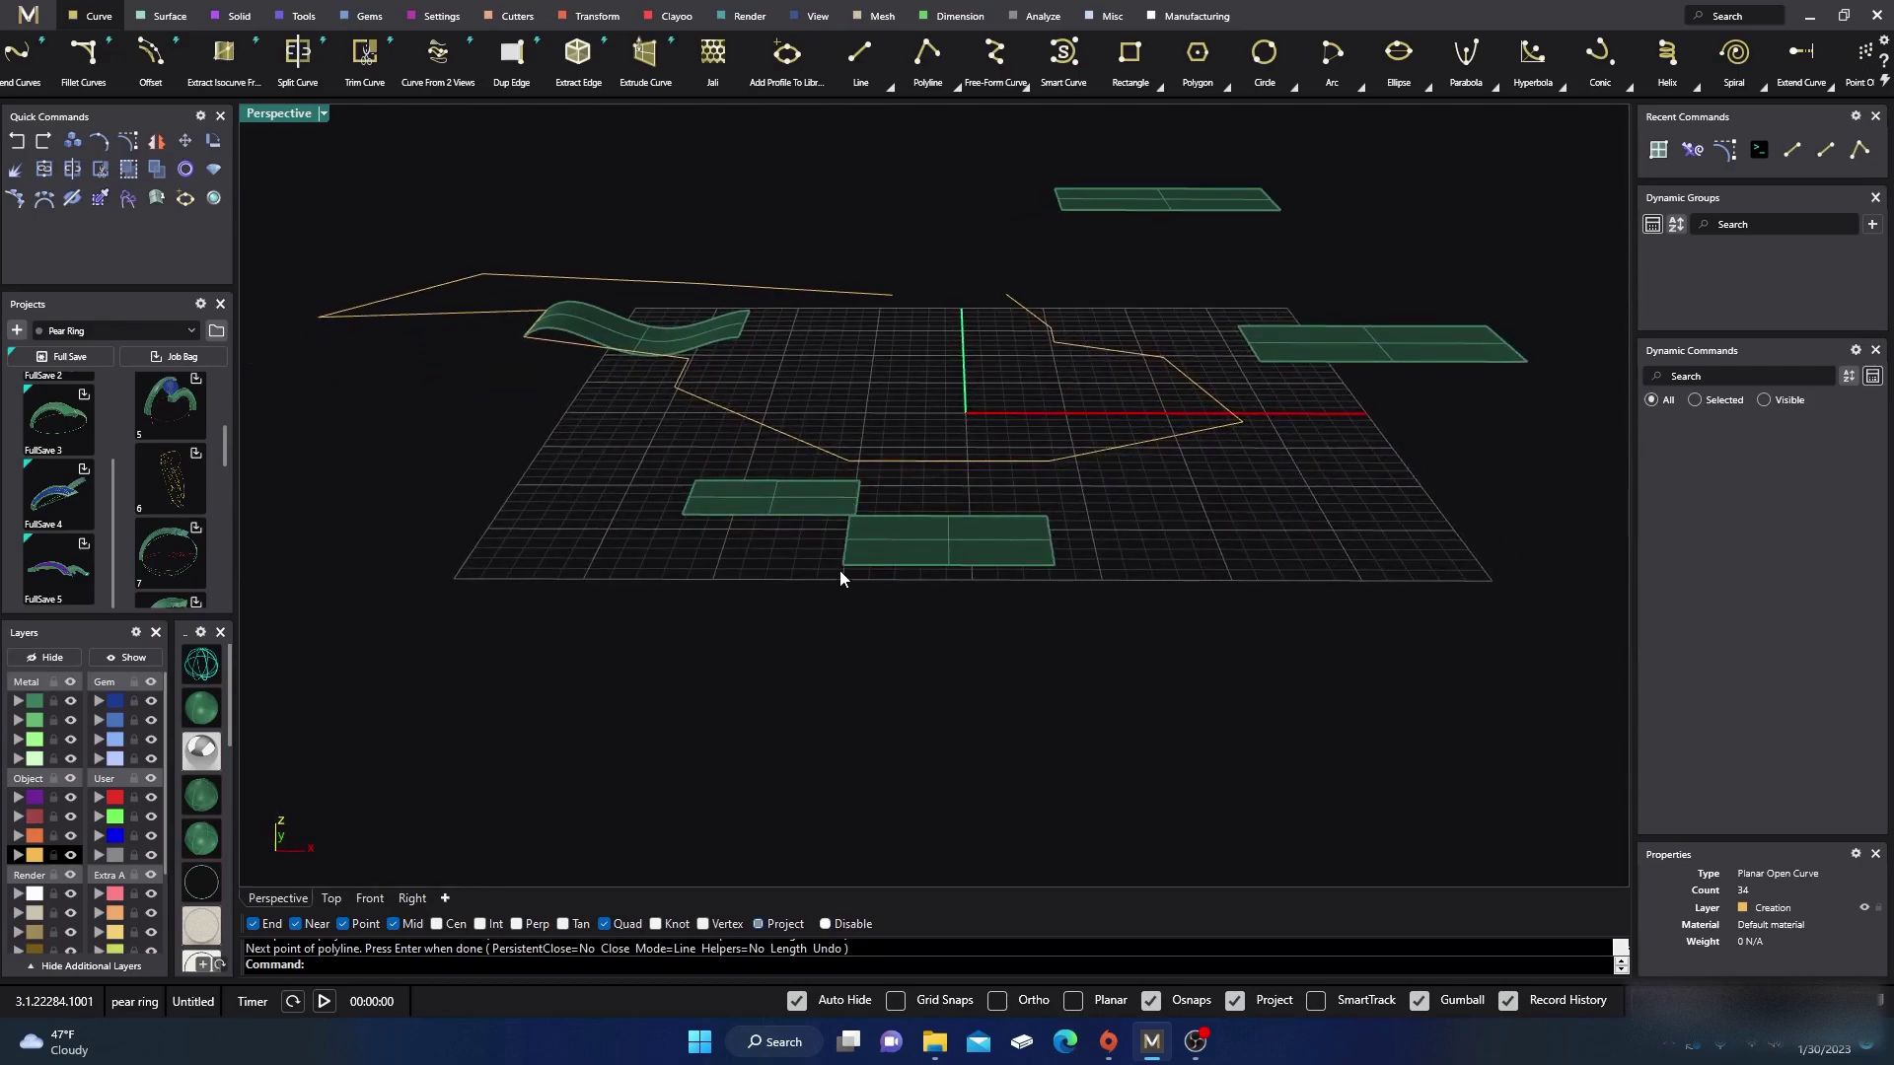
{"action": "mouse_move", "coordinate": [917, 549]}
{"action": "right_mouse_down"}
{"action": "mouse_move", "coordinate": [918, 524]}
{"action": "mouse_move", "coordinate": [910, 579]}
{"action": "right_mouse_up"}
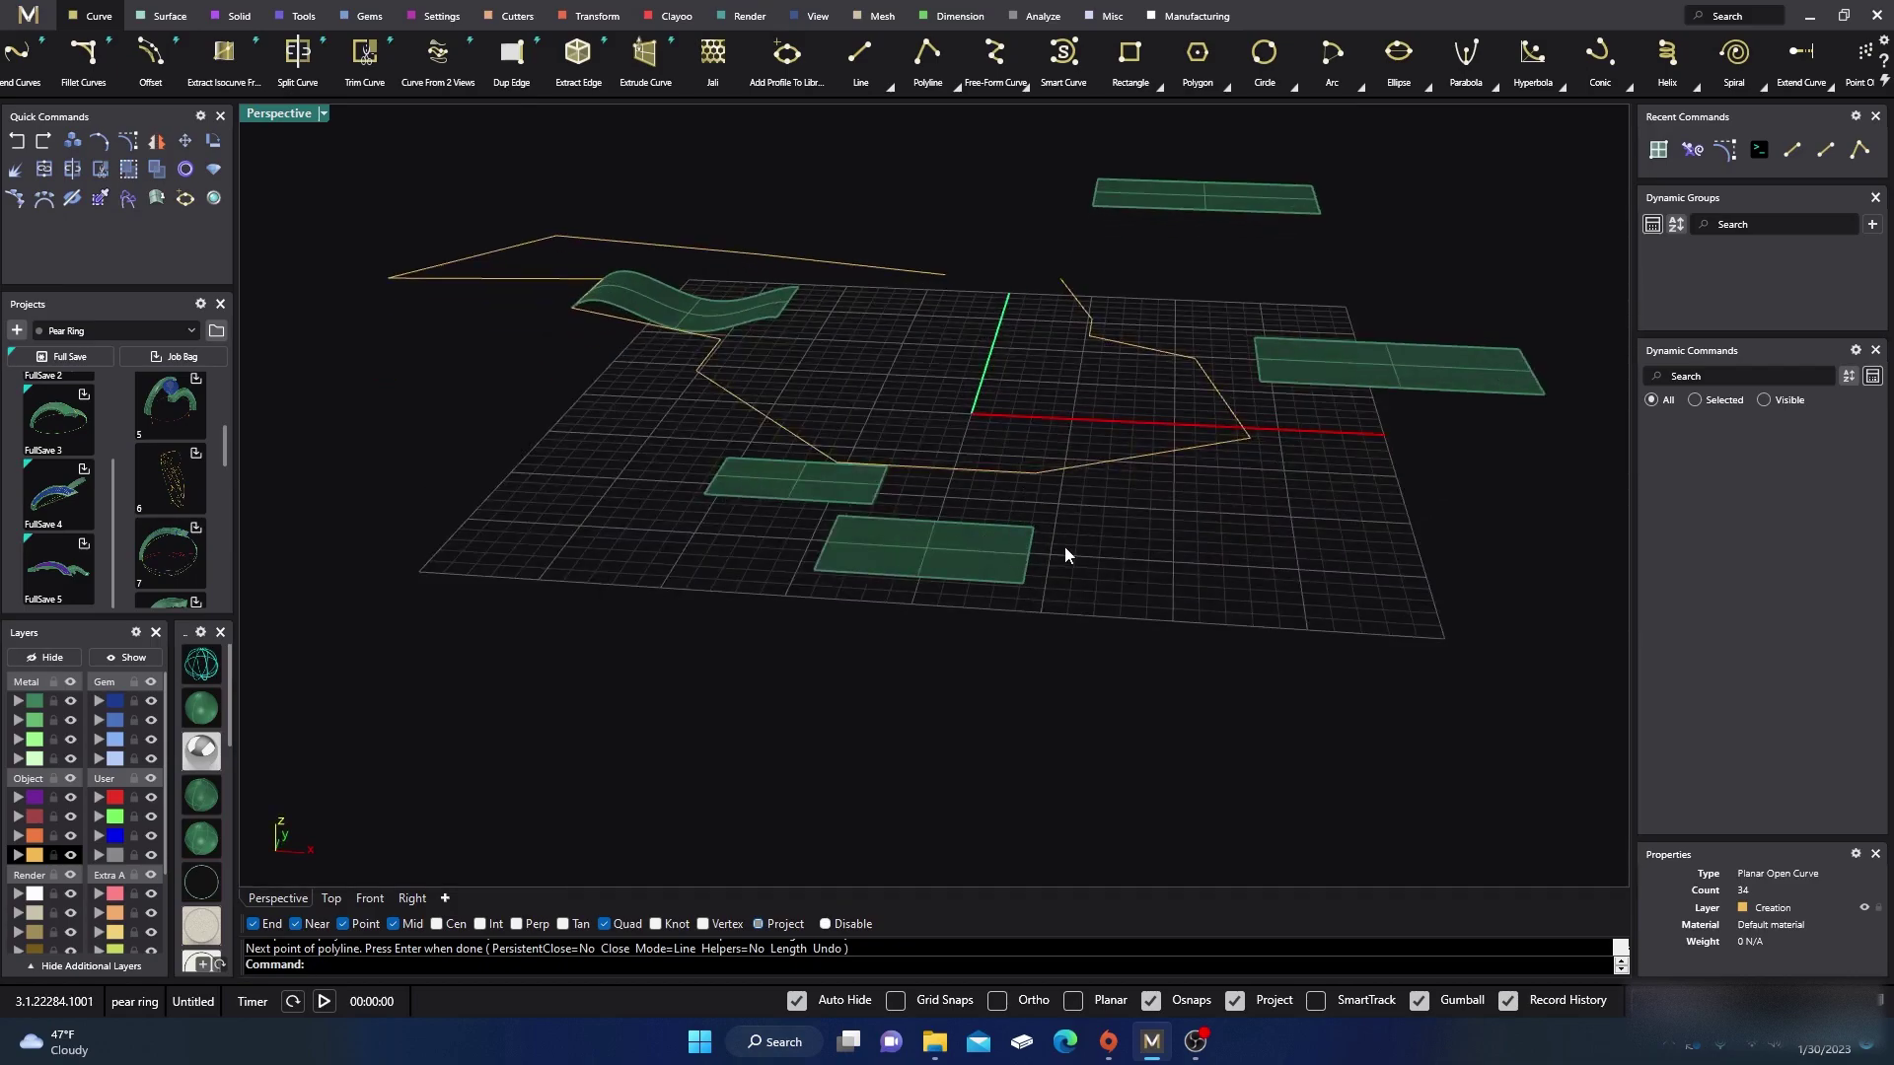
{"action": "right_click_drag", "start_coordinate": [1065, 555], "coordinate": [1192, 468]}
{"action": "right_click_drag", "start_coordinate": [1071, 319], "coordinate": [1008, 299]}
Delete the projected polyline.
{"action": "key", "text": "Return"}
{"action": "key", "text": "Delete"}
{"action": "scroll", "coordinate": [624, 491], "scroll_direction": "down", "scroll_amount": 2}
{"action": "right_click_drag", "start_coordinate": [661, 534], "coordinate": [855, 669]}
{"action": "scroll", "coordinate": [874, 519], "scroll_direction": "up", "scroll_amount": 5}
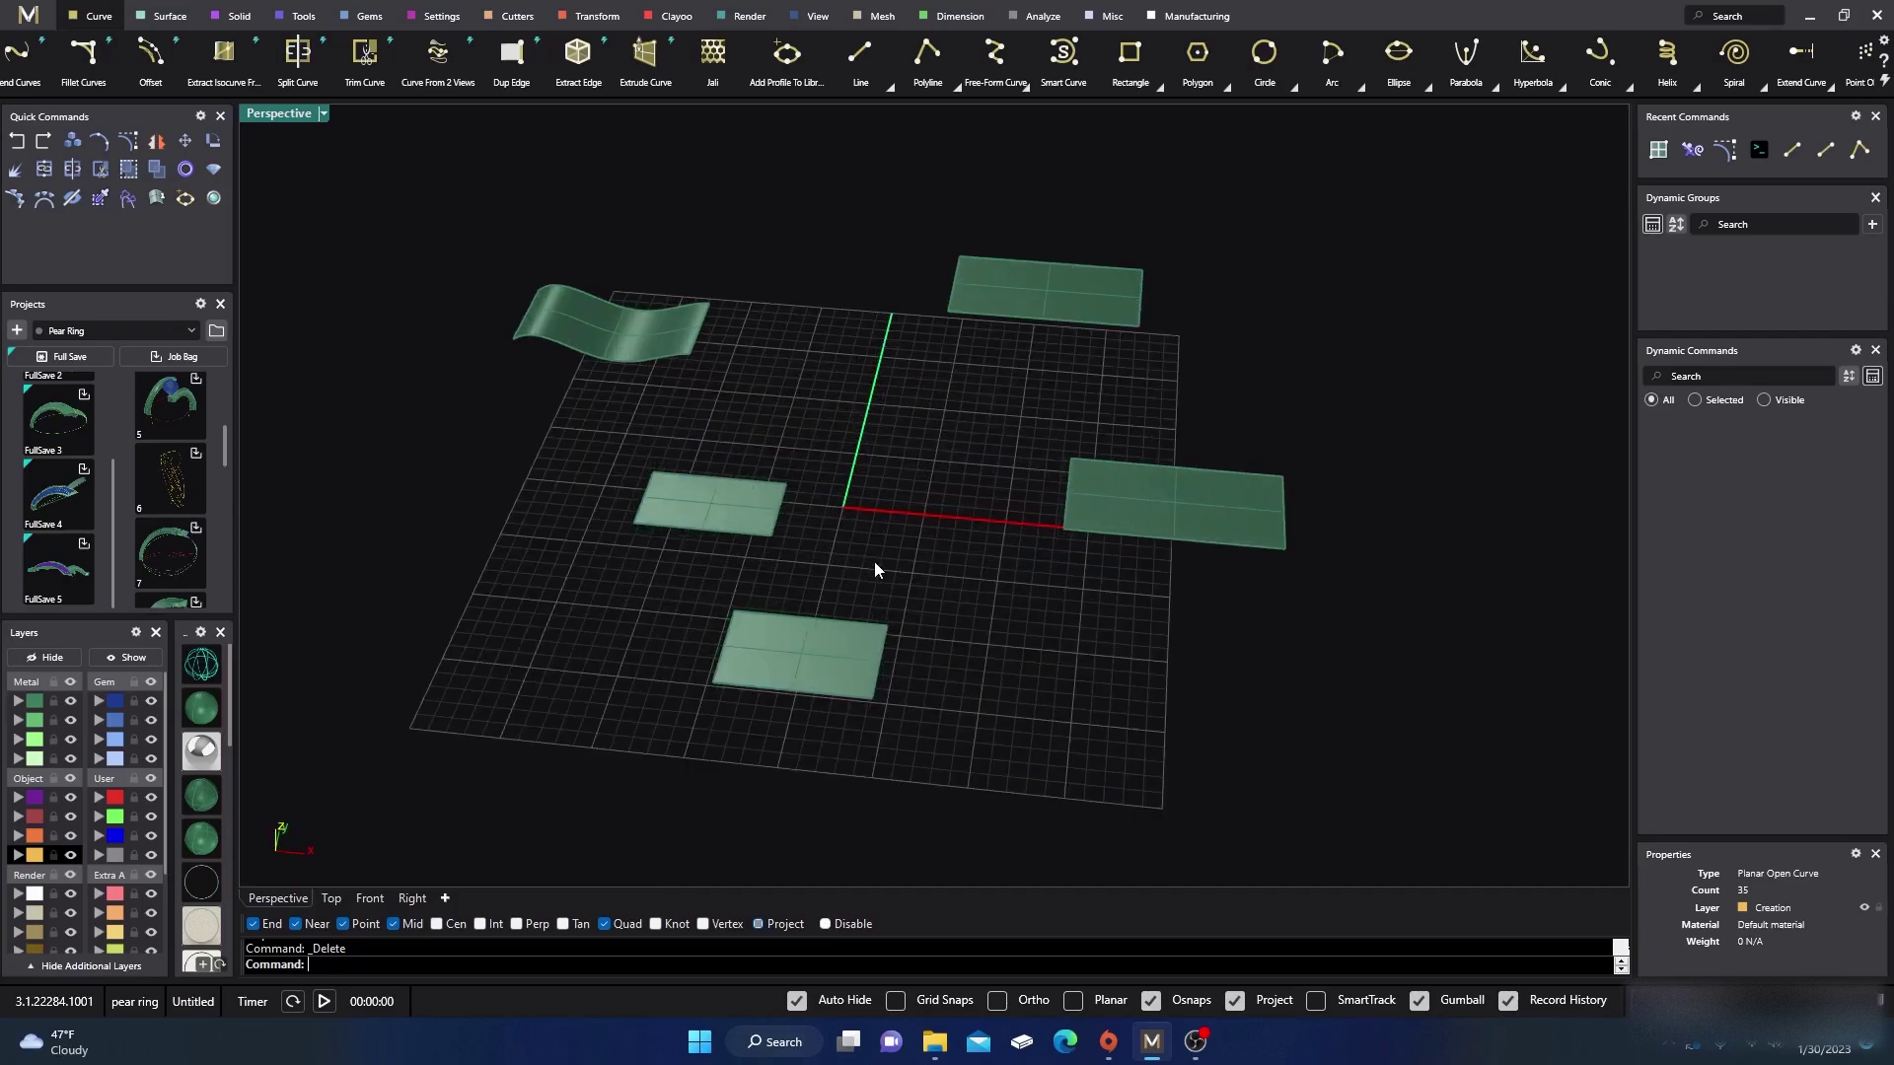
Draw a wide ellipse centred on the wavy surface in the Top view, and raise it above the surface in the Front view.
{"action": "double_click", "coordinate": [281, 114]}
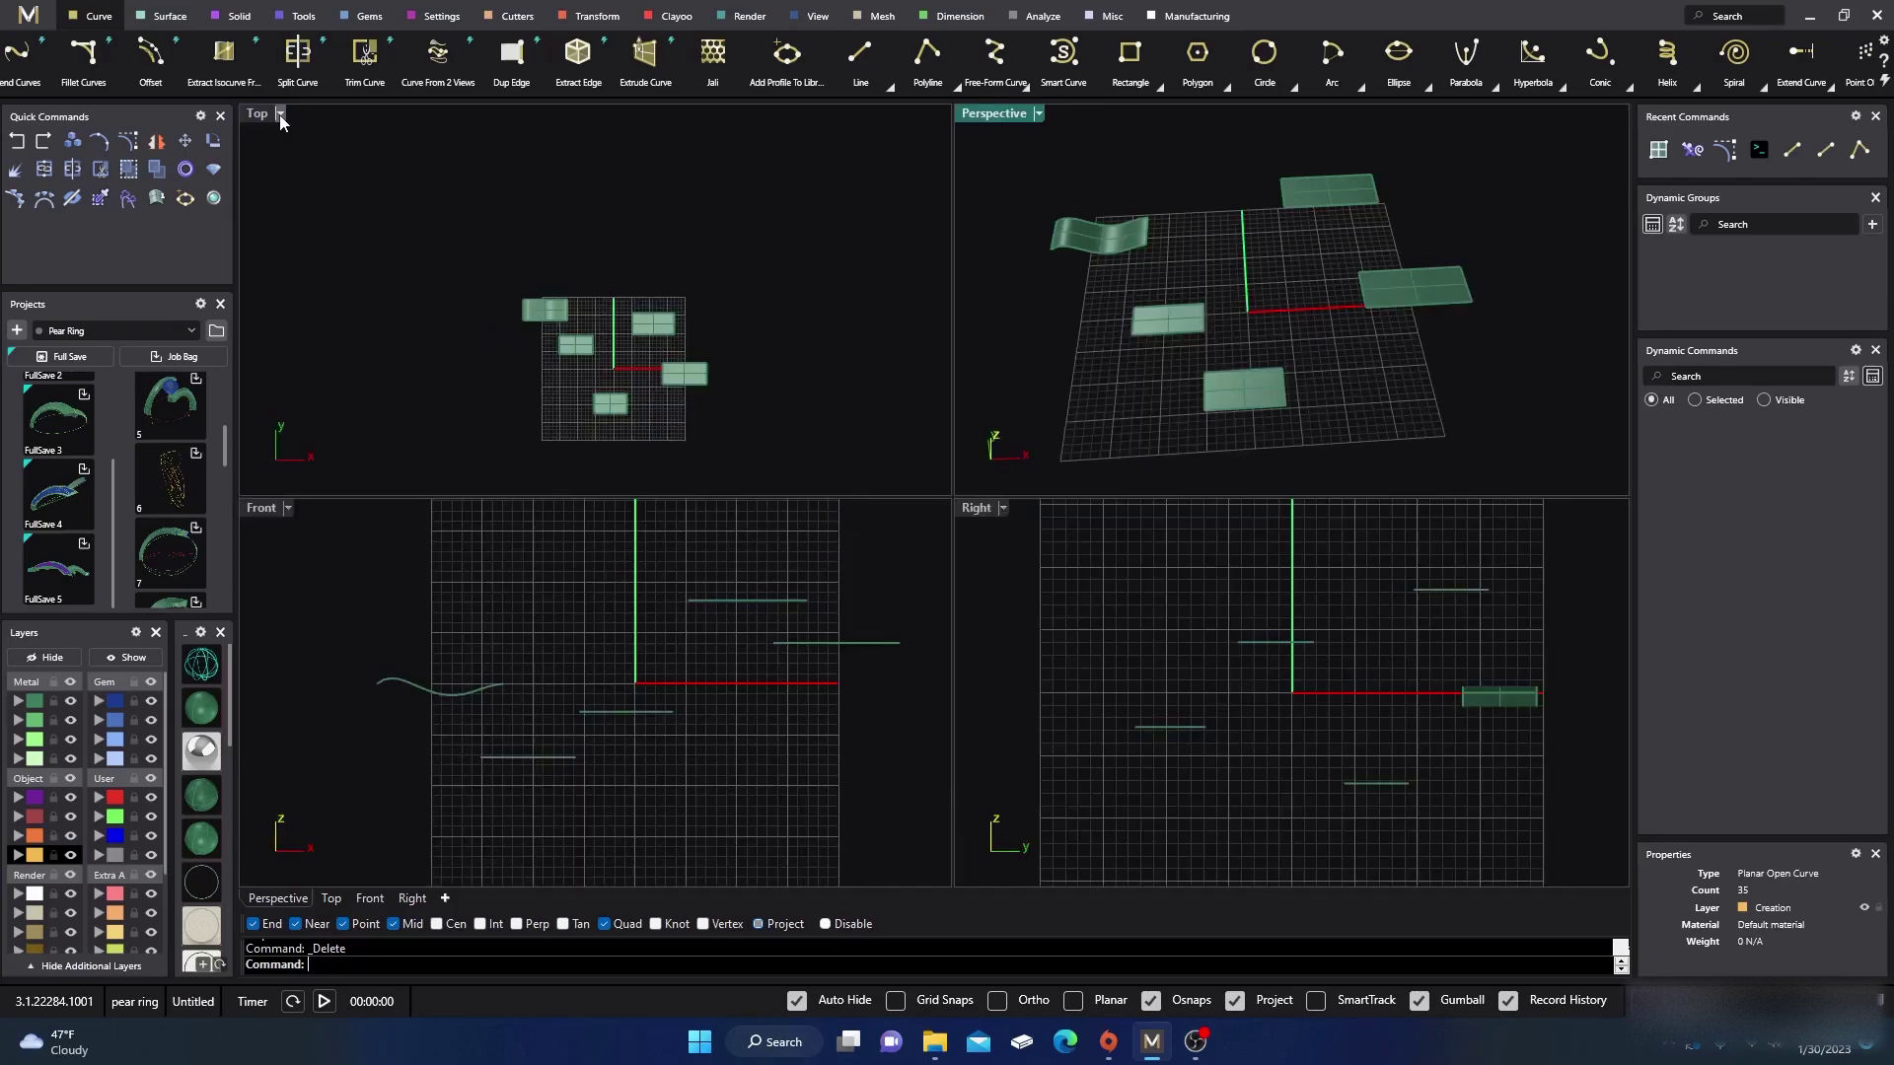
{"action": "scroll", "coordinate": [532, 315], "scroll_direction": "up", "scroll_amount": 6}
{"action": "right_click_drag", "start_coordinate": [565, 395], "coordinate": [617, 399]}
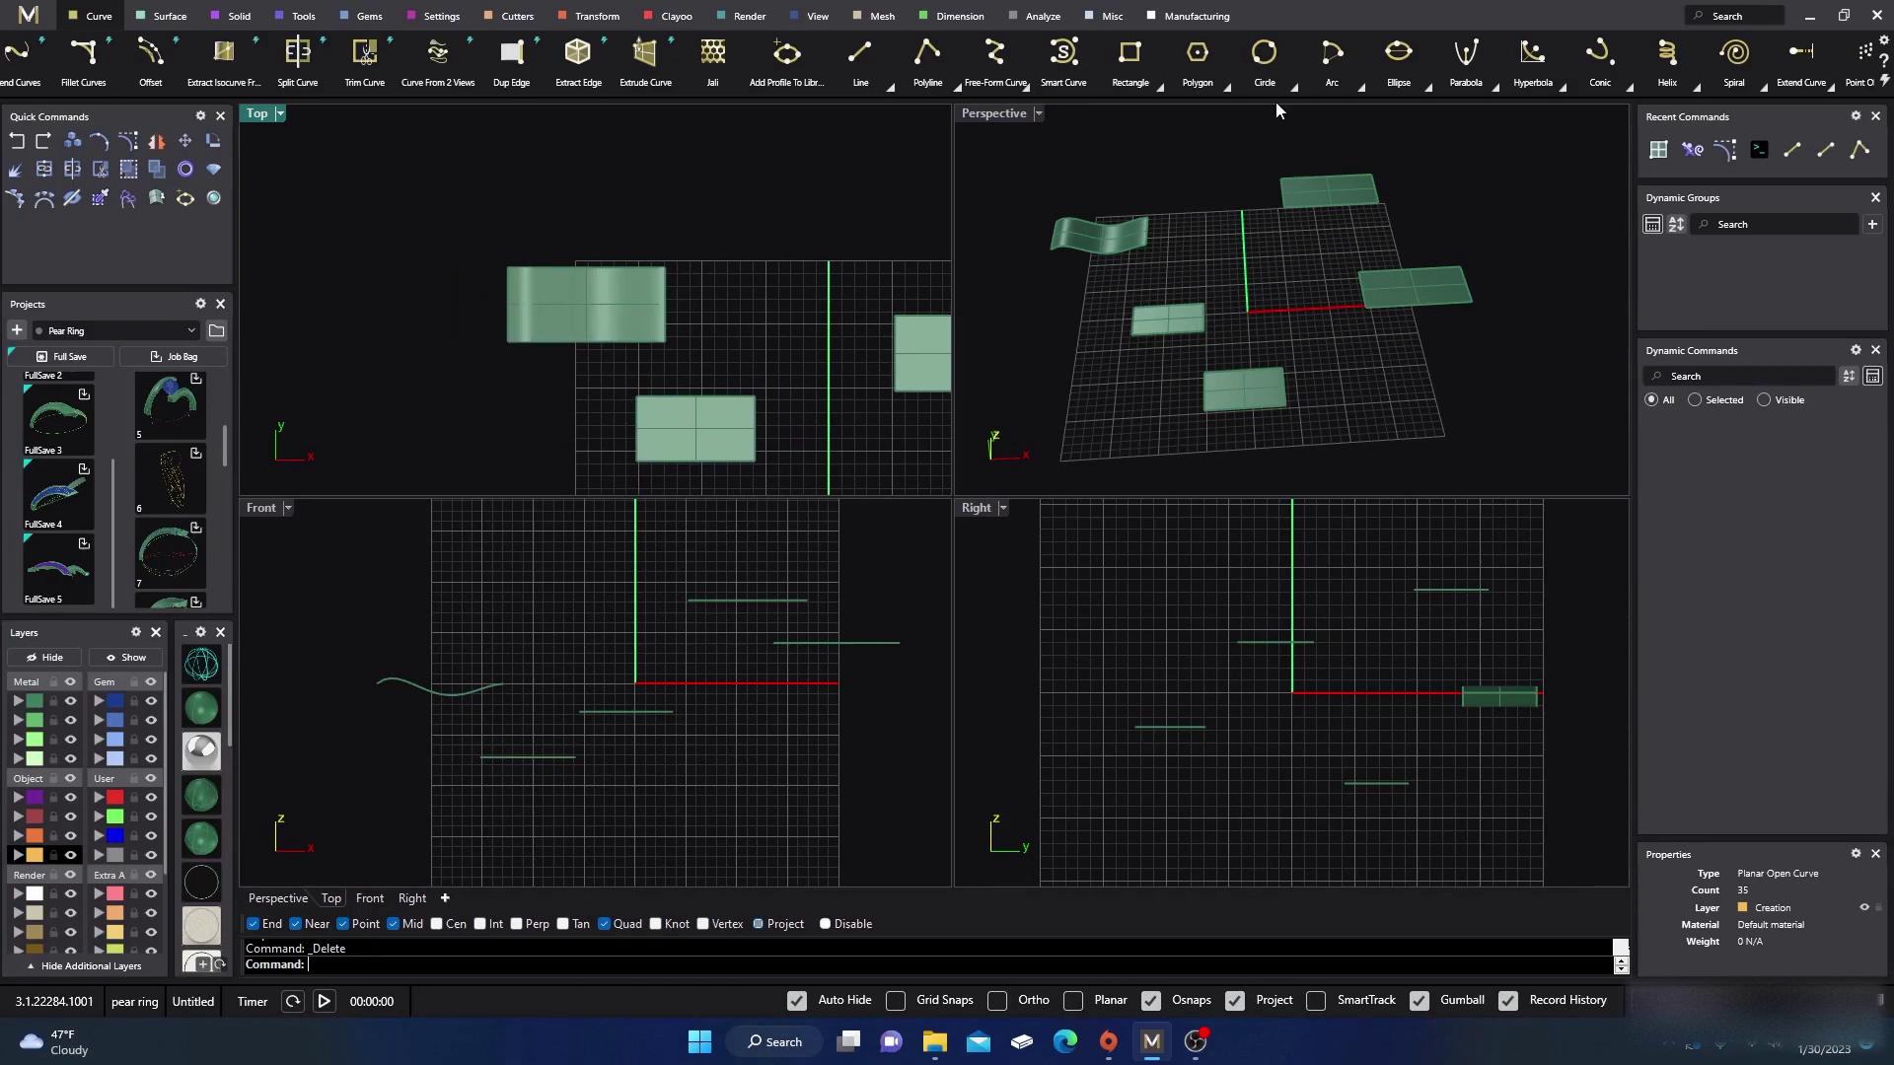
{"action": "left_click", "coordinate": [1398, 55]}
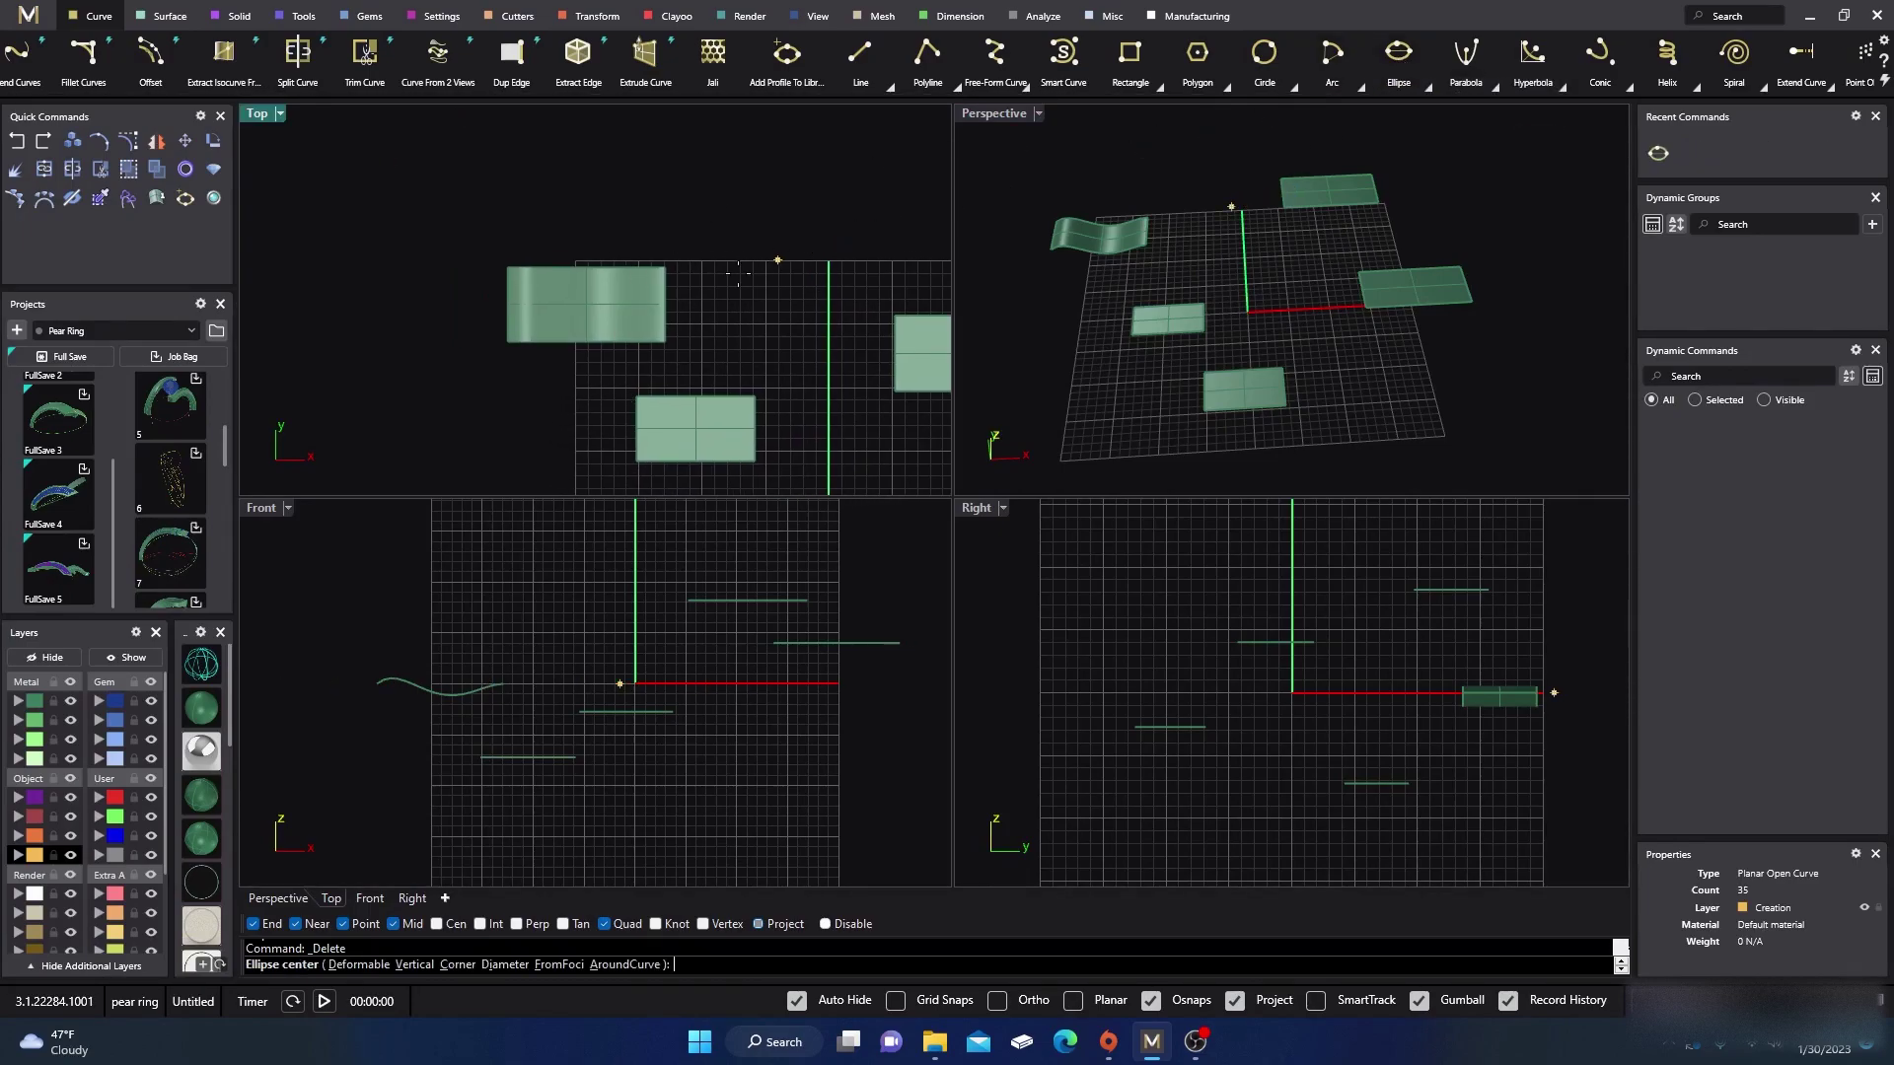
{"action": "left_click", "coordinate": [589, 304]}
{"action": "left_click", "coordinate": [552, 302]}
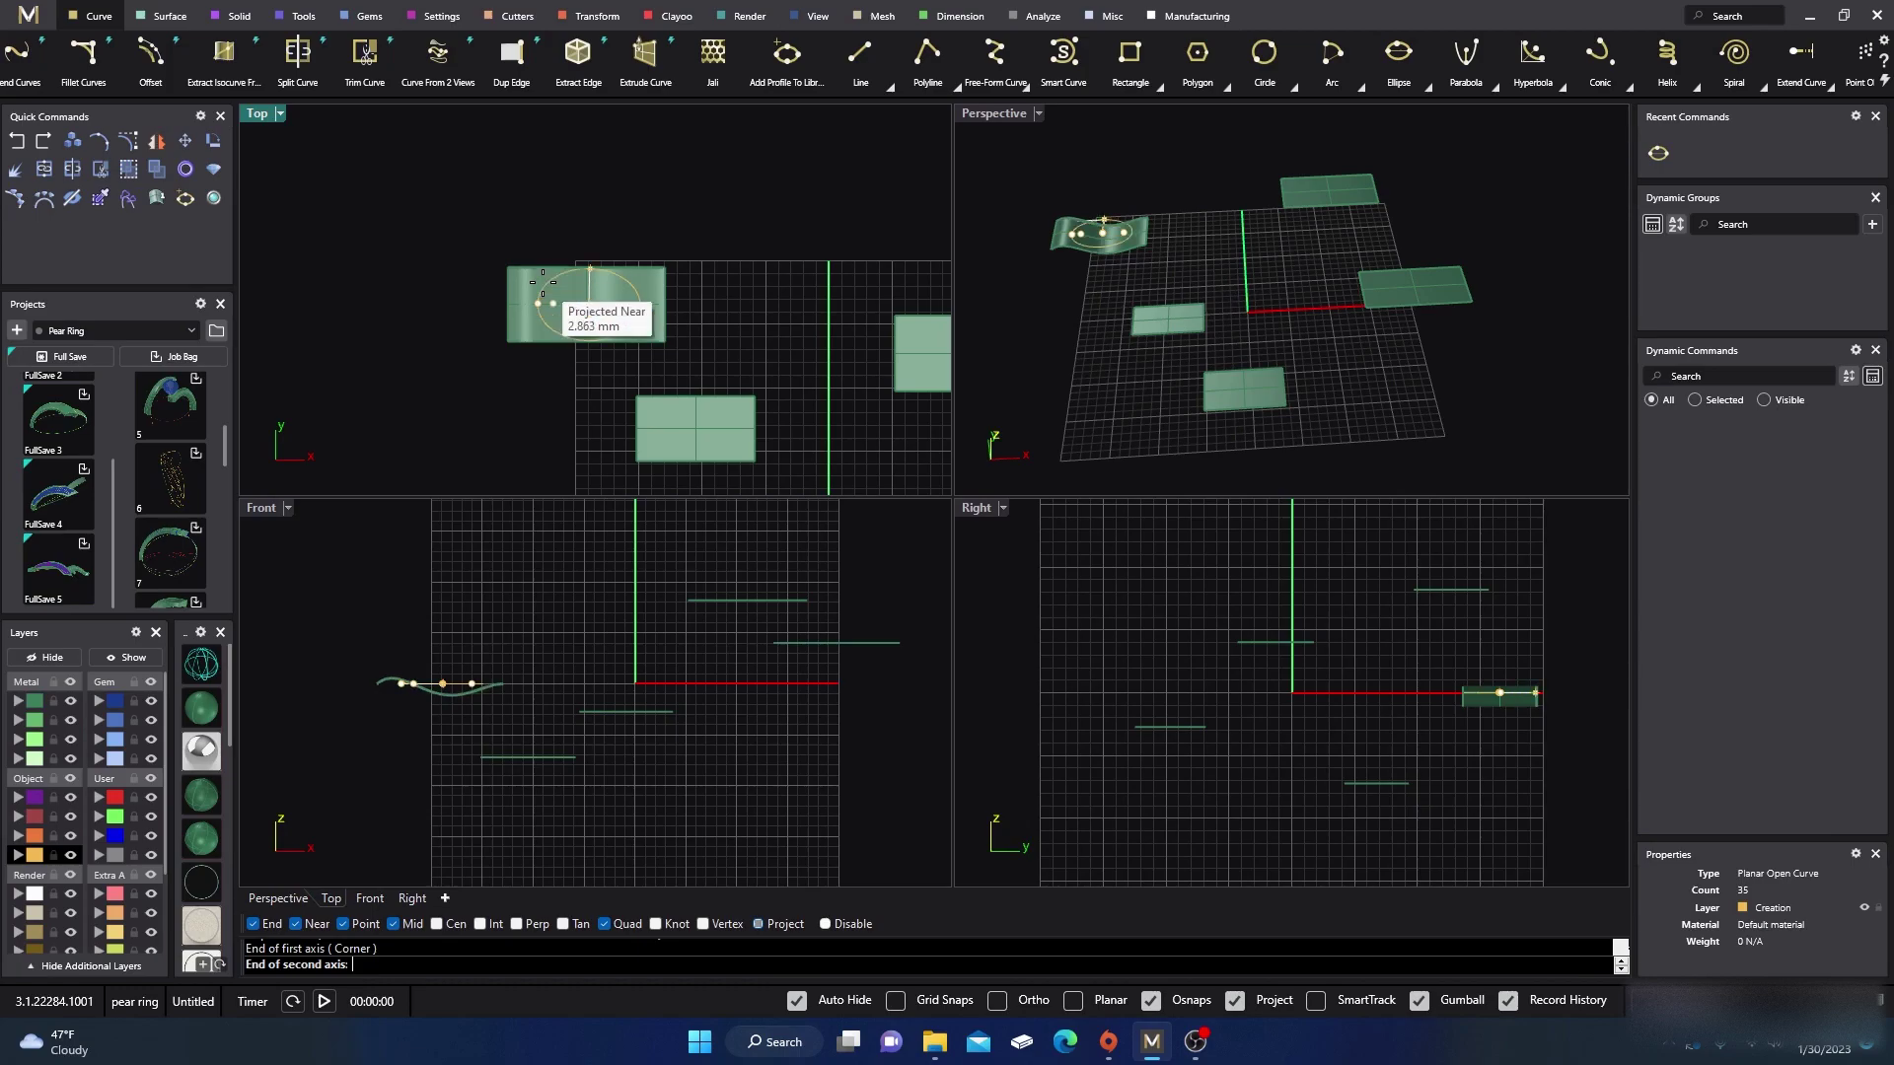
{"action": "left_click", "coordinate": [546, 288]}
{"action": "left_click", "coordinate": [596, 292]}
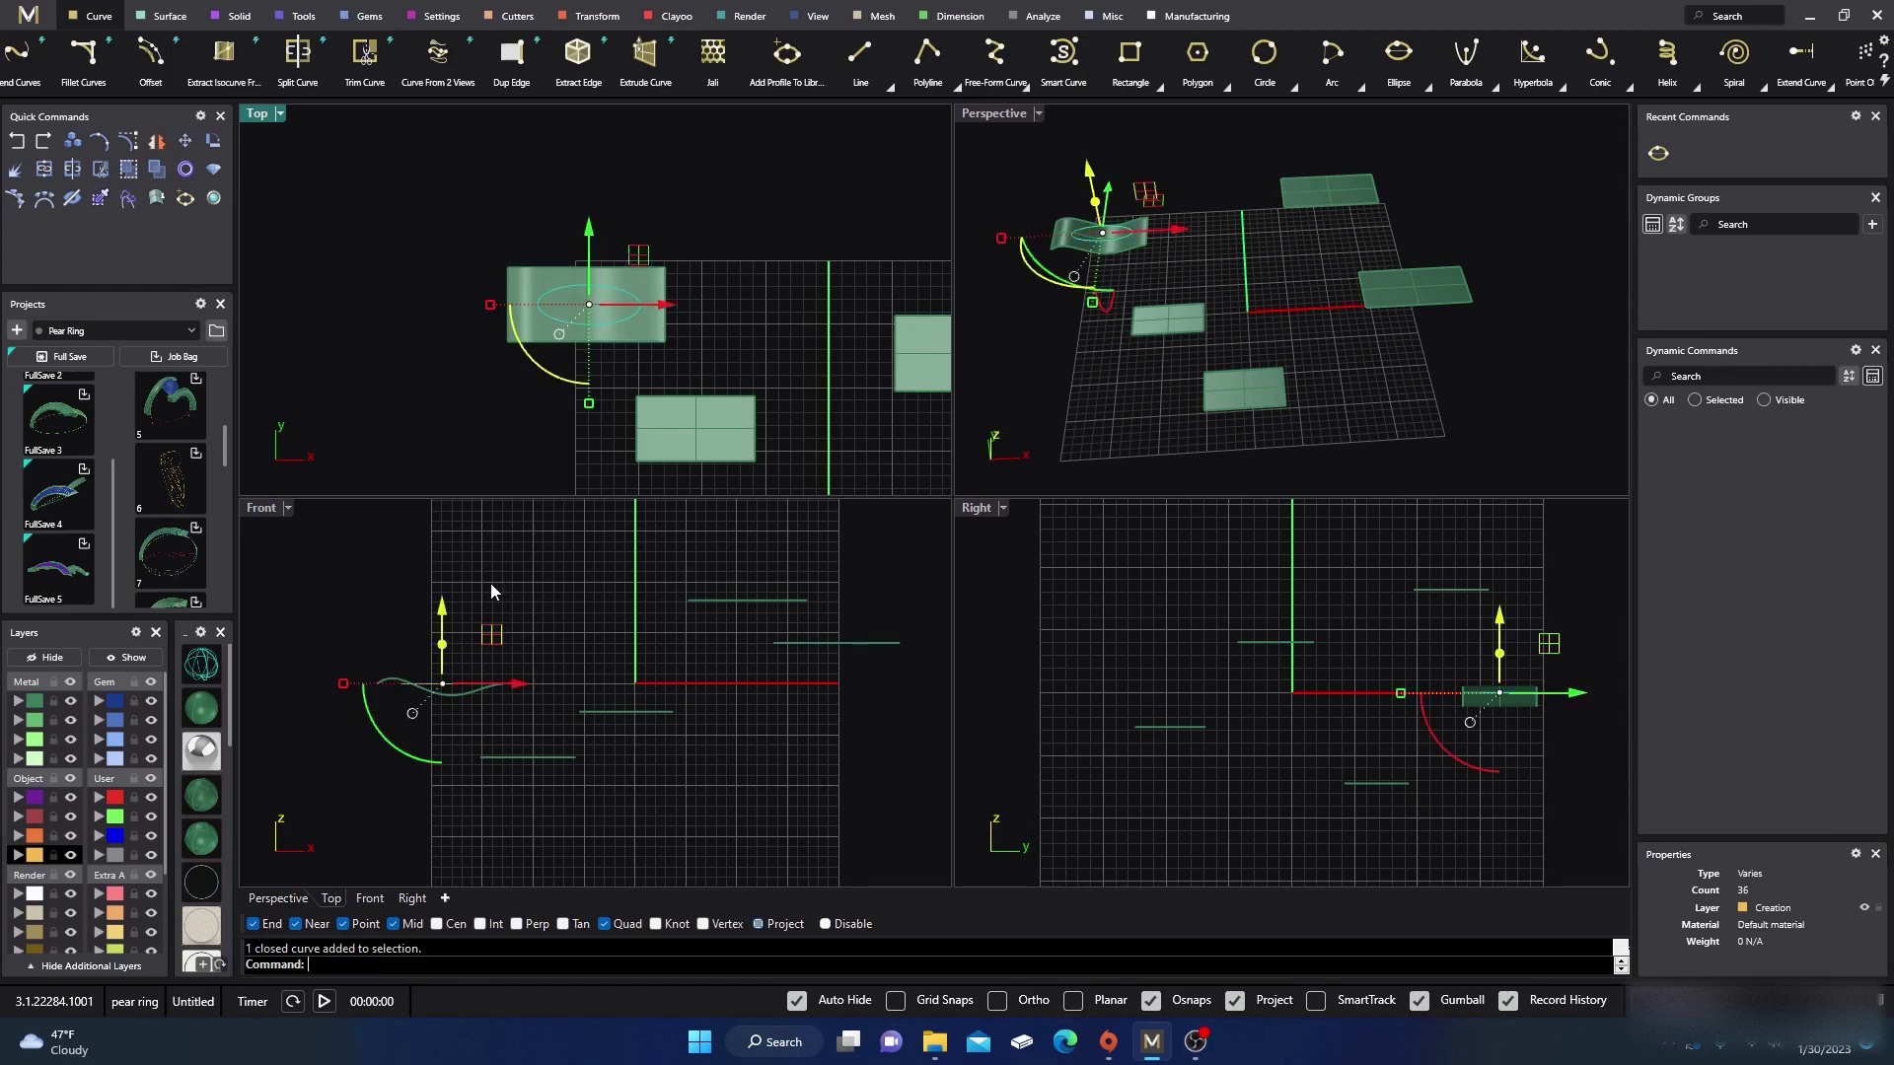
{"action": "left_click", "coordinate": [424, 314]}
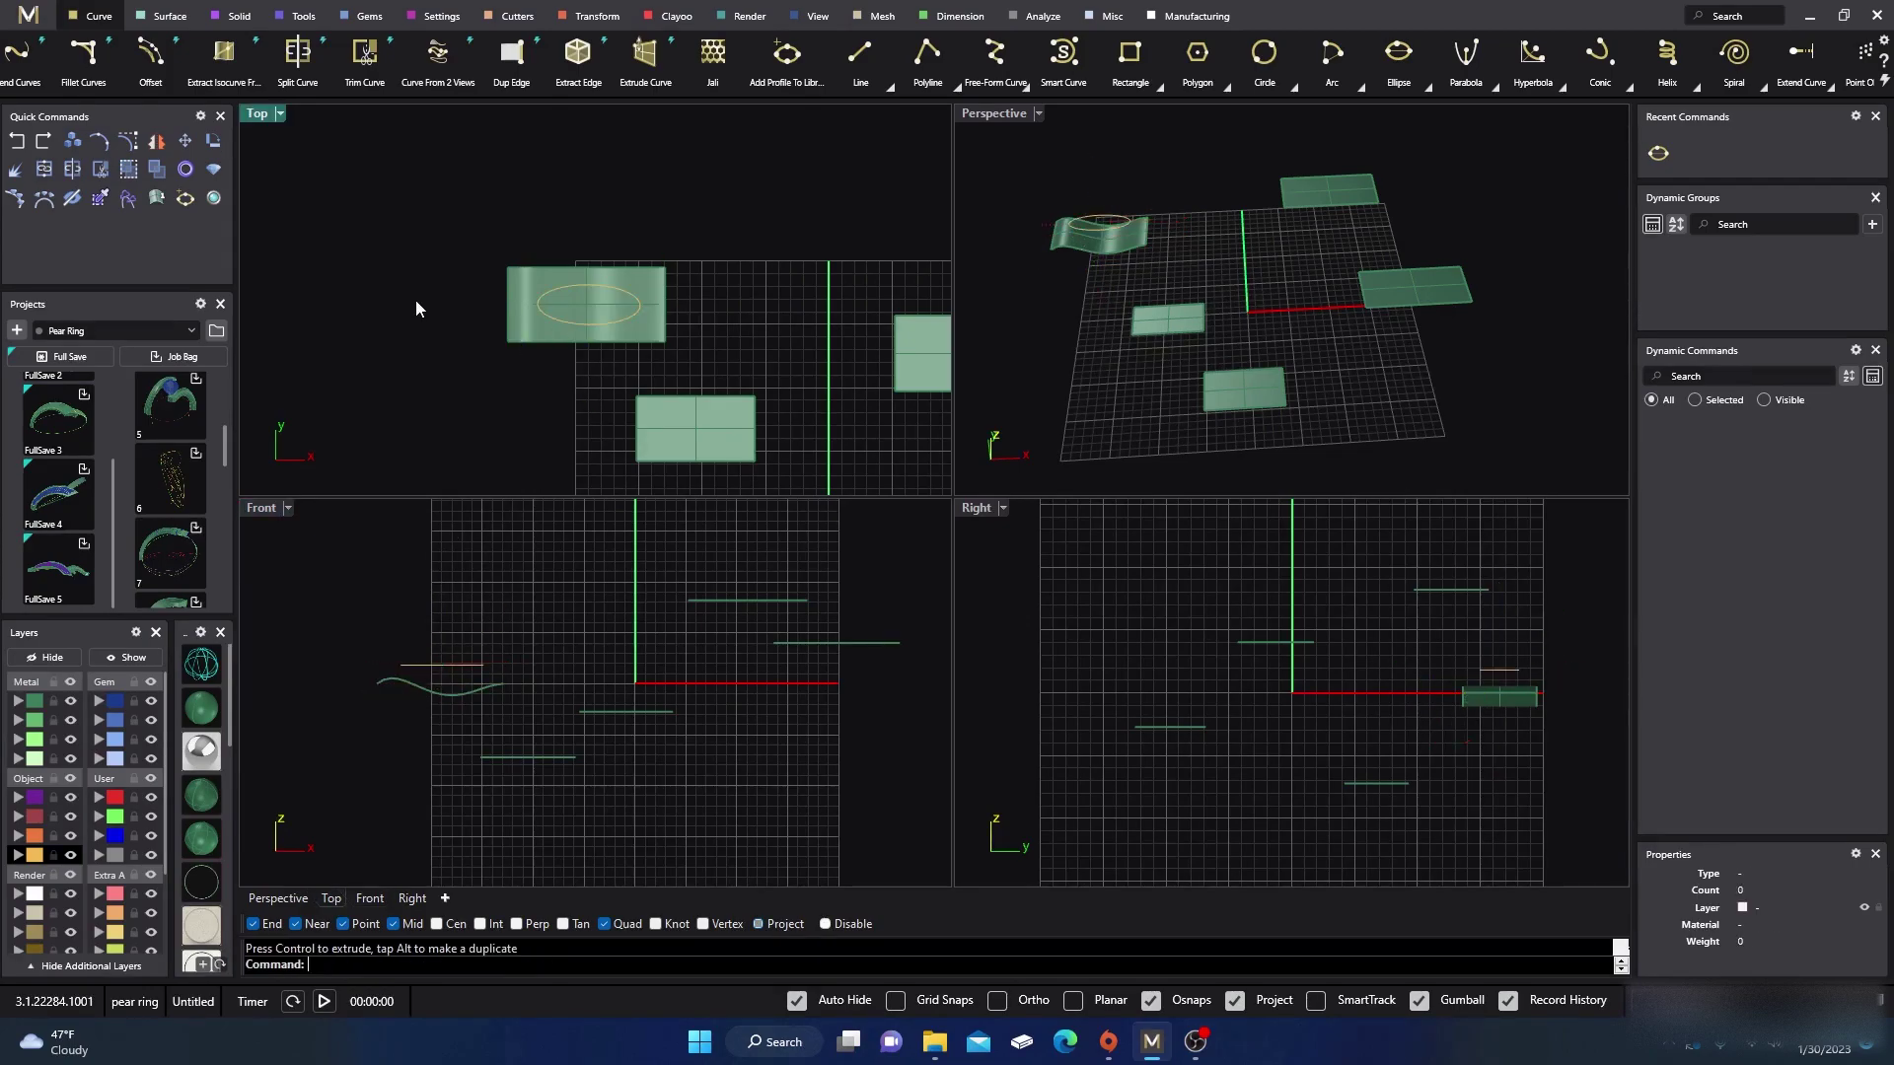
Project the raised ellipse onto the wavy surface along the Top view's construction plane direction, deleting the input curve.
{"action": "scroll", "coordinate": [1535, 55], "scroll_direction": "down", "scroll_amount": 5}
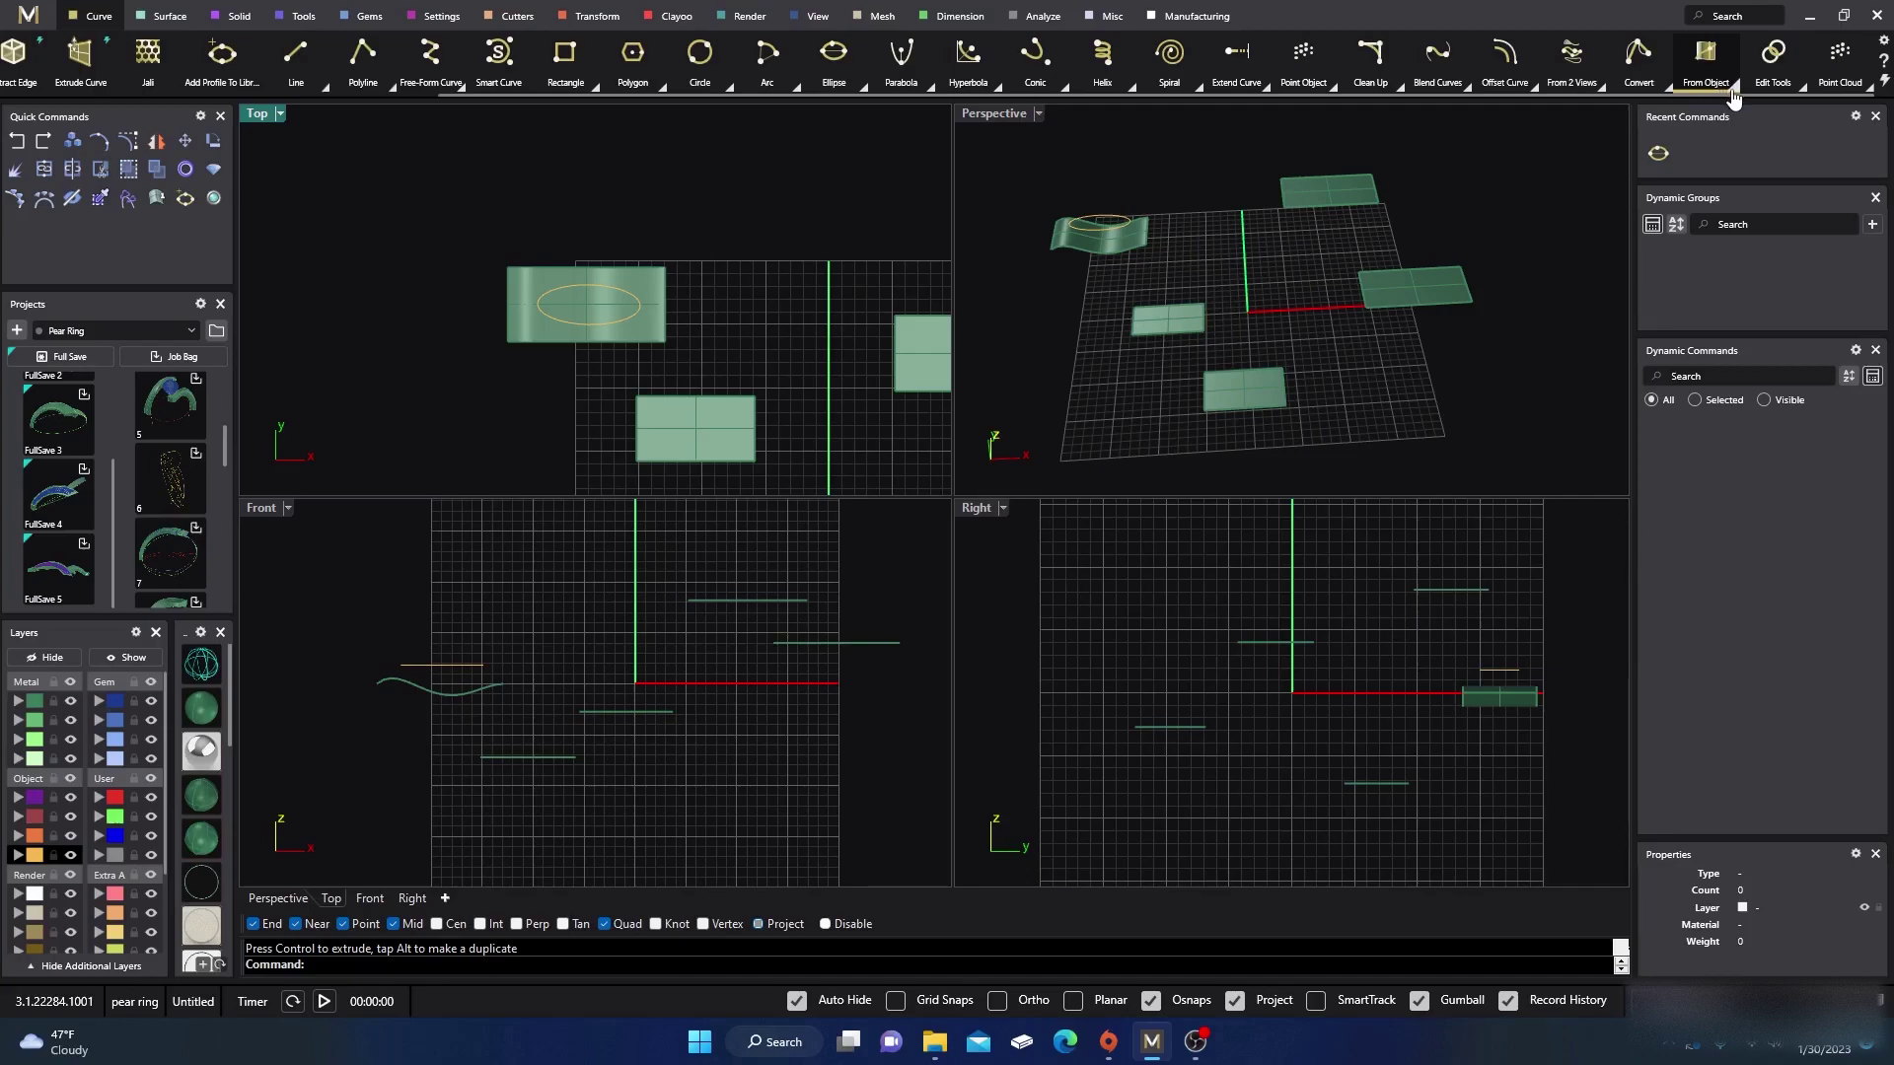
{"action": "left_click", "coordinate": [1732, 86]}
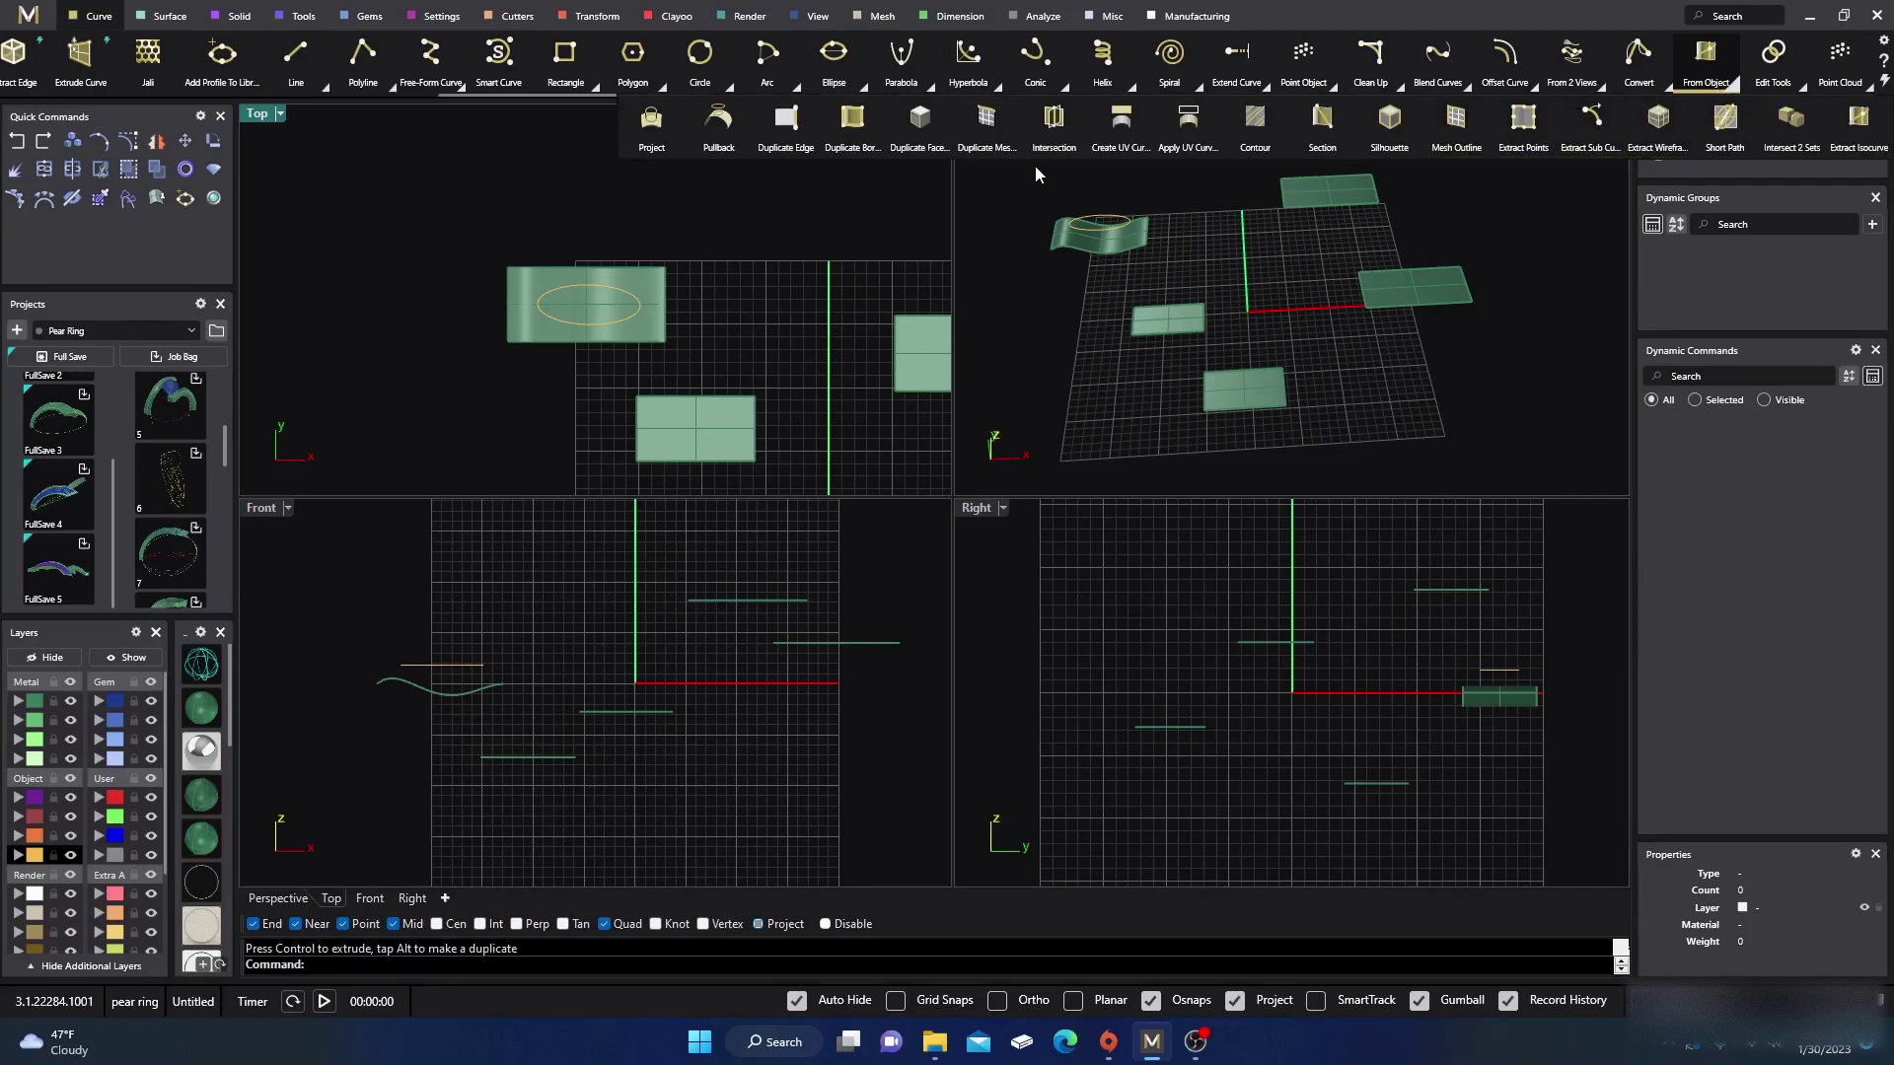
{"action": "left_click", "coordinate": [653, 124]}
{"action": "left_click", "coordinate": [594, 290]}
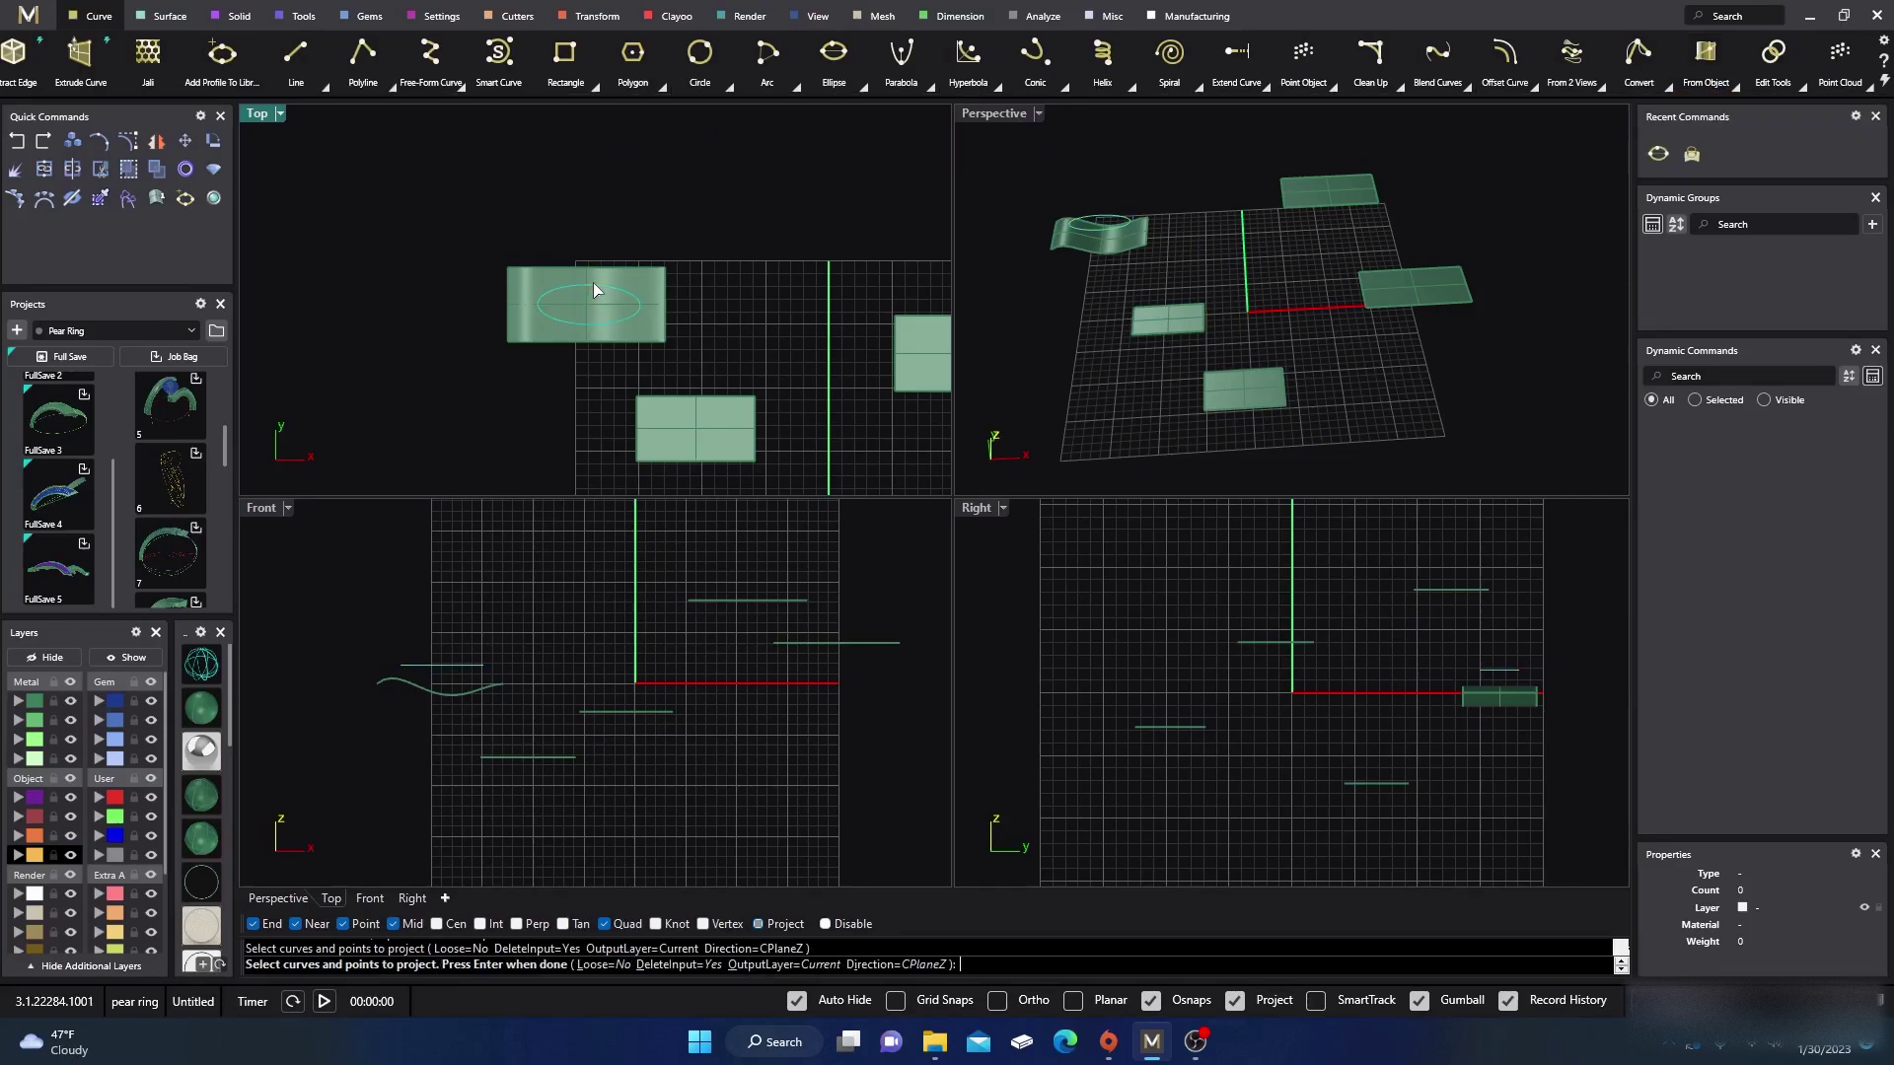
{"action": "key", "text": "Return"}
{"action": "left_click", "coordinate": [606, 288]}
{"action": "key", "text": "Return"}
{"action": "left_click", "coordinate": [1028, 335]}
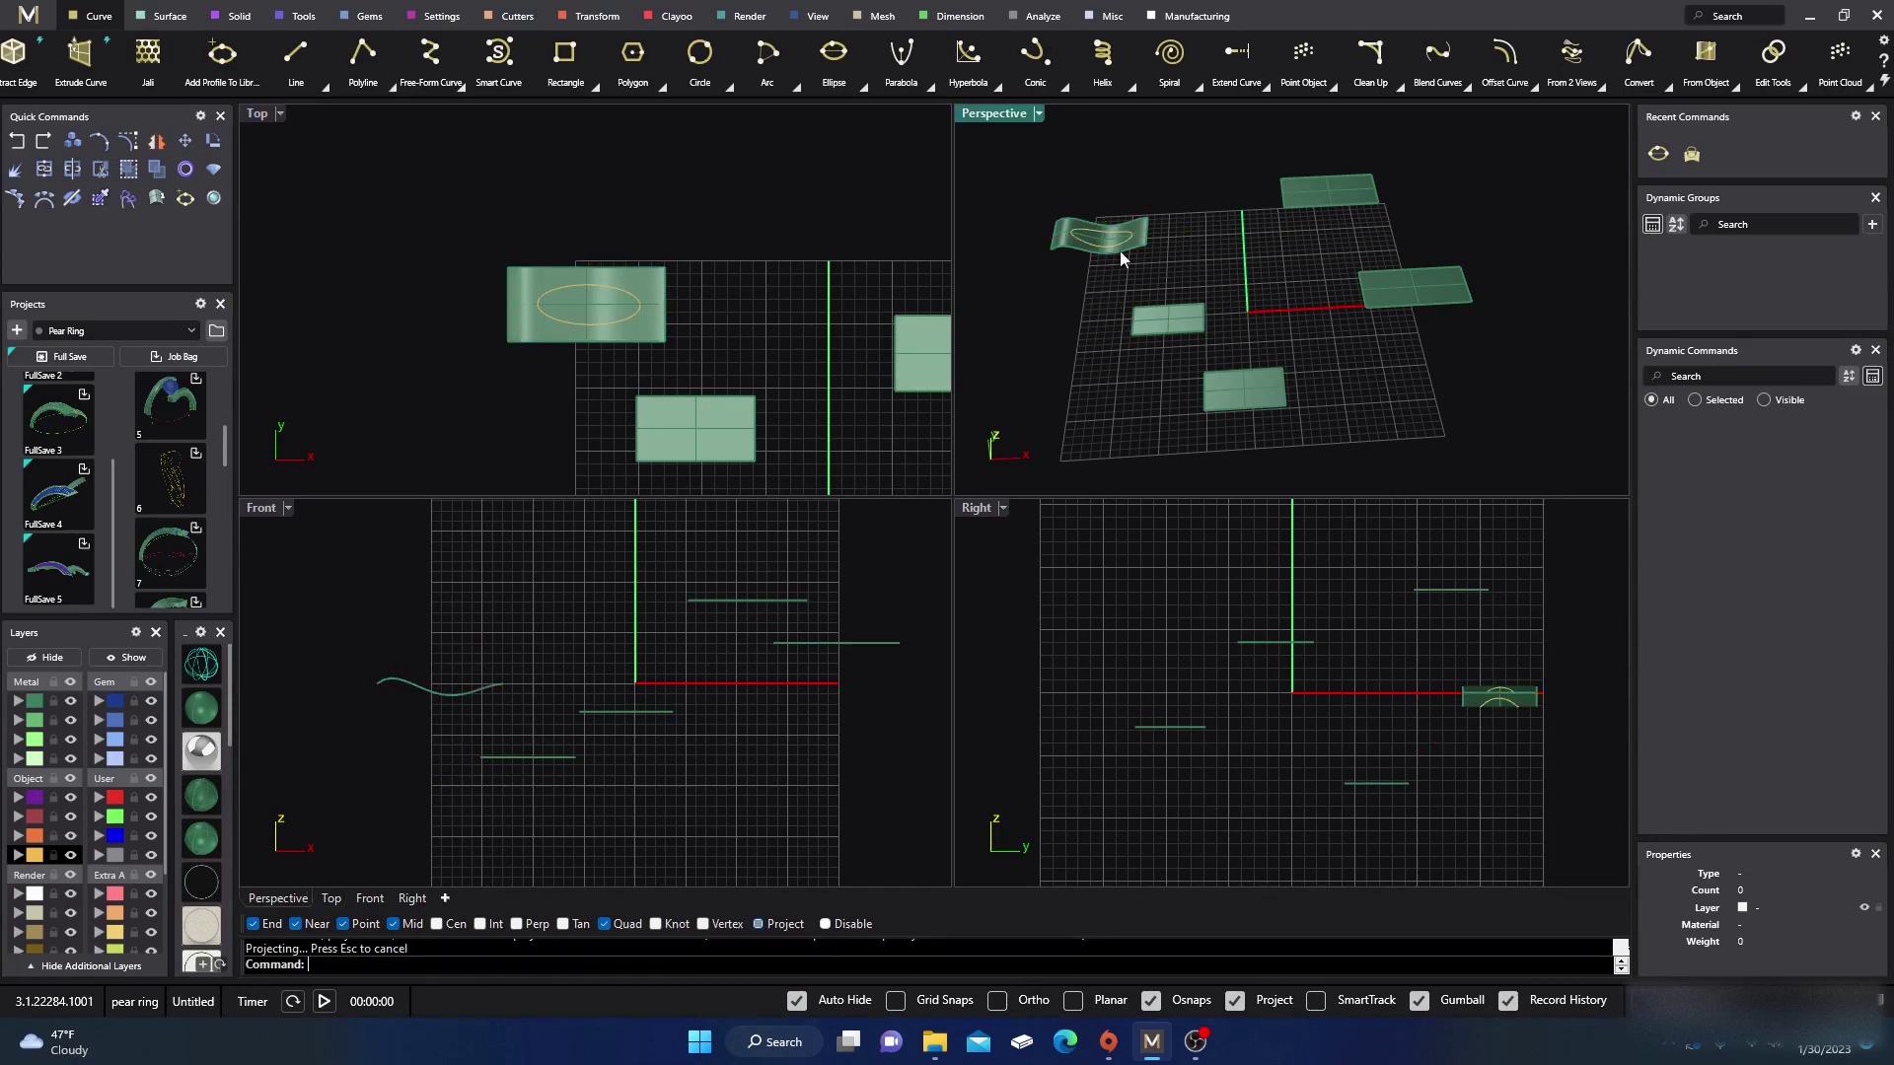
Extrude the projected ellipse upwards from the wavy surface with Extrude Planar Curve Straight.
{"action": "double_click", "coordinate": [991, 114]}
{"action": "right_click_drag", "start_coordinate": [994, 120], "coordinate": [1015, 486]}
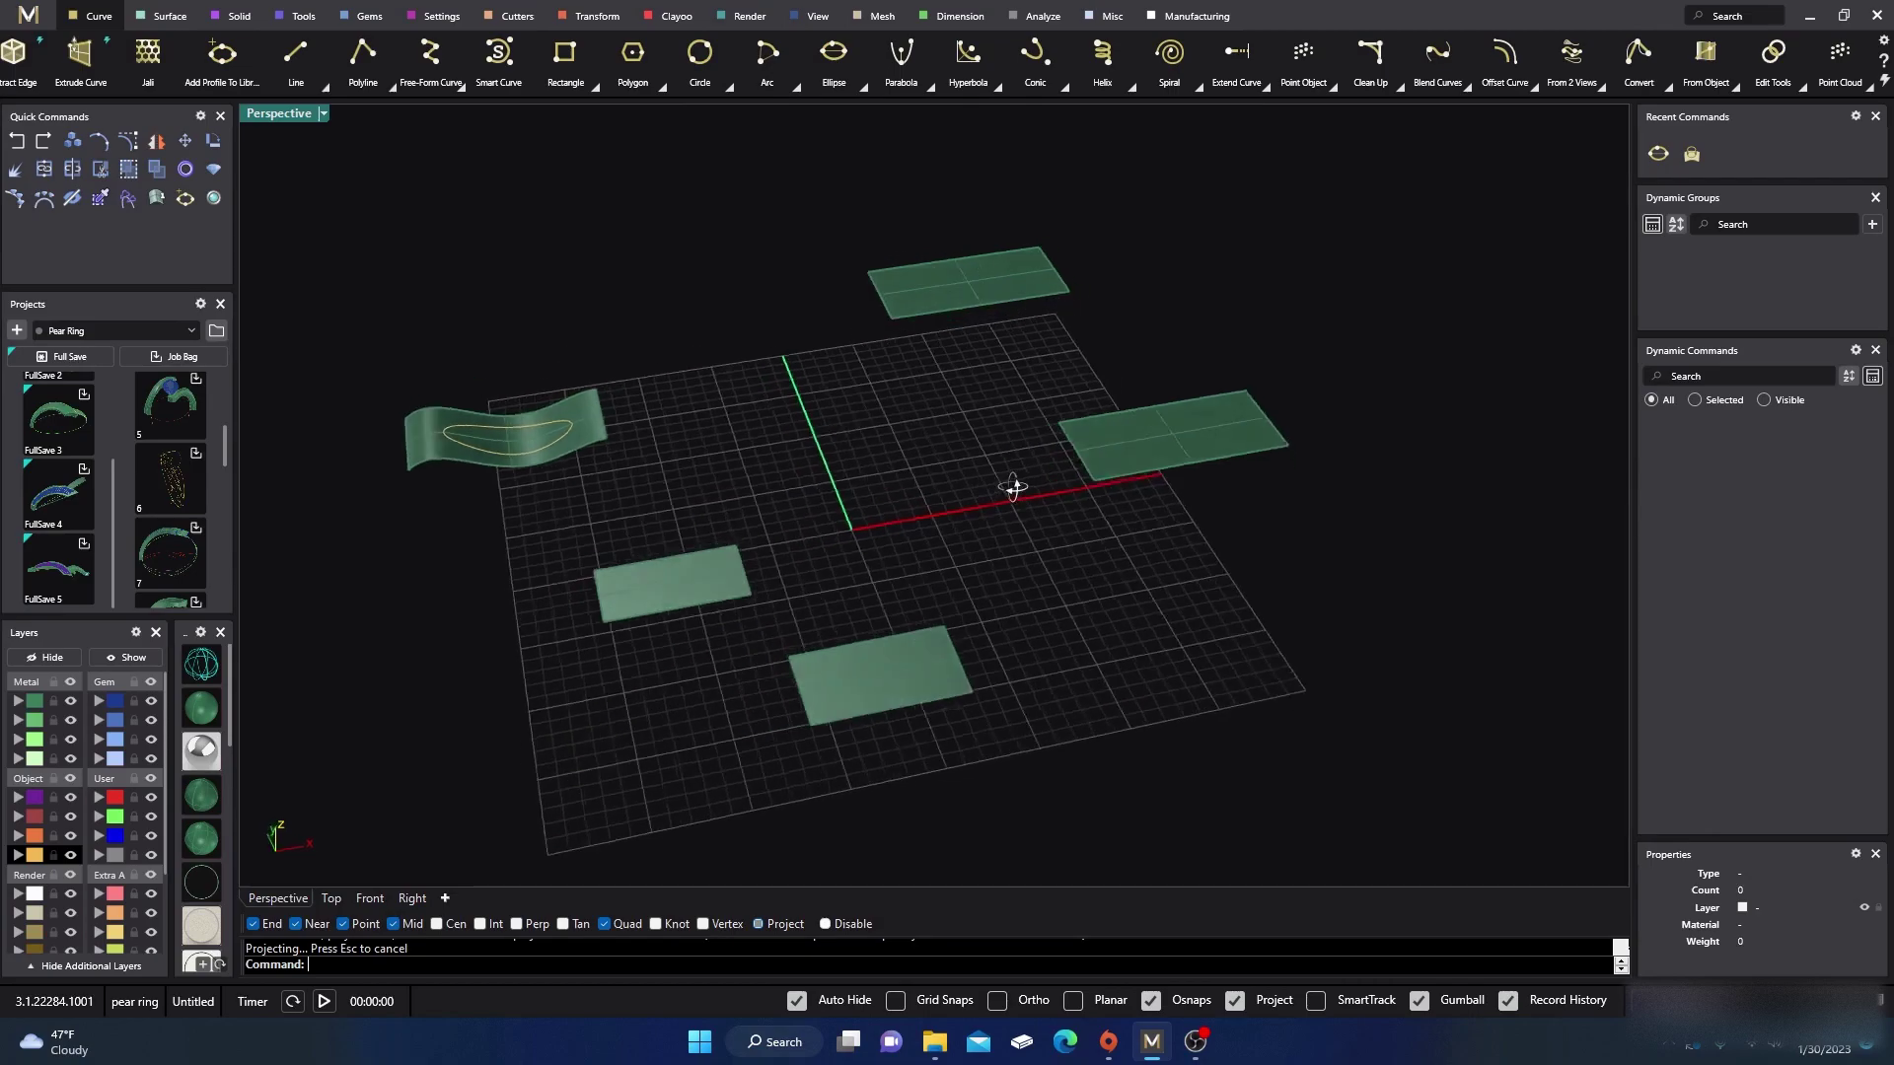
{"action": "scroll", "coordinate": [1016, 493], "scroll_direction": "down", "scroll_amount": 3}
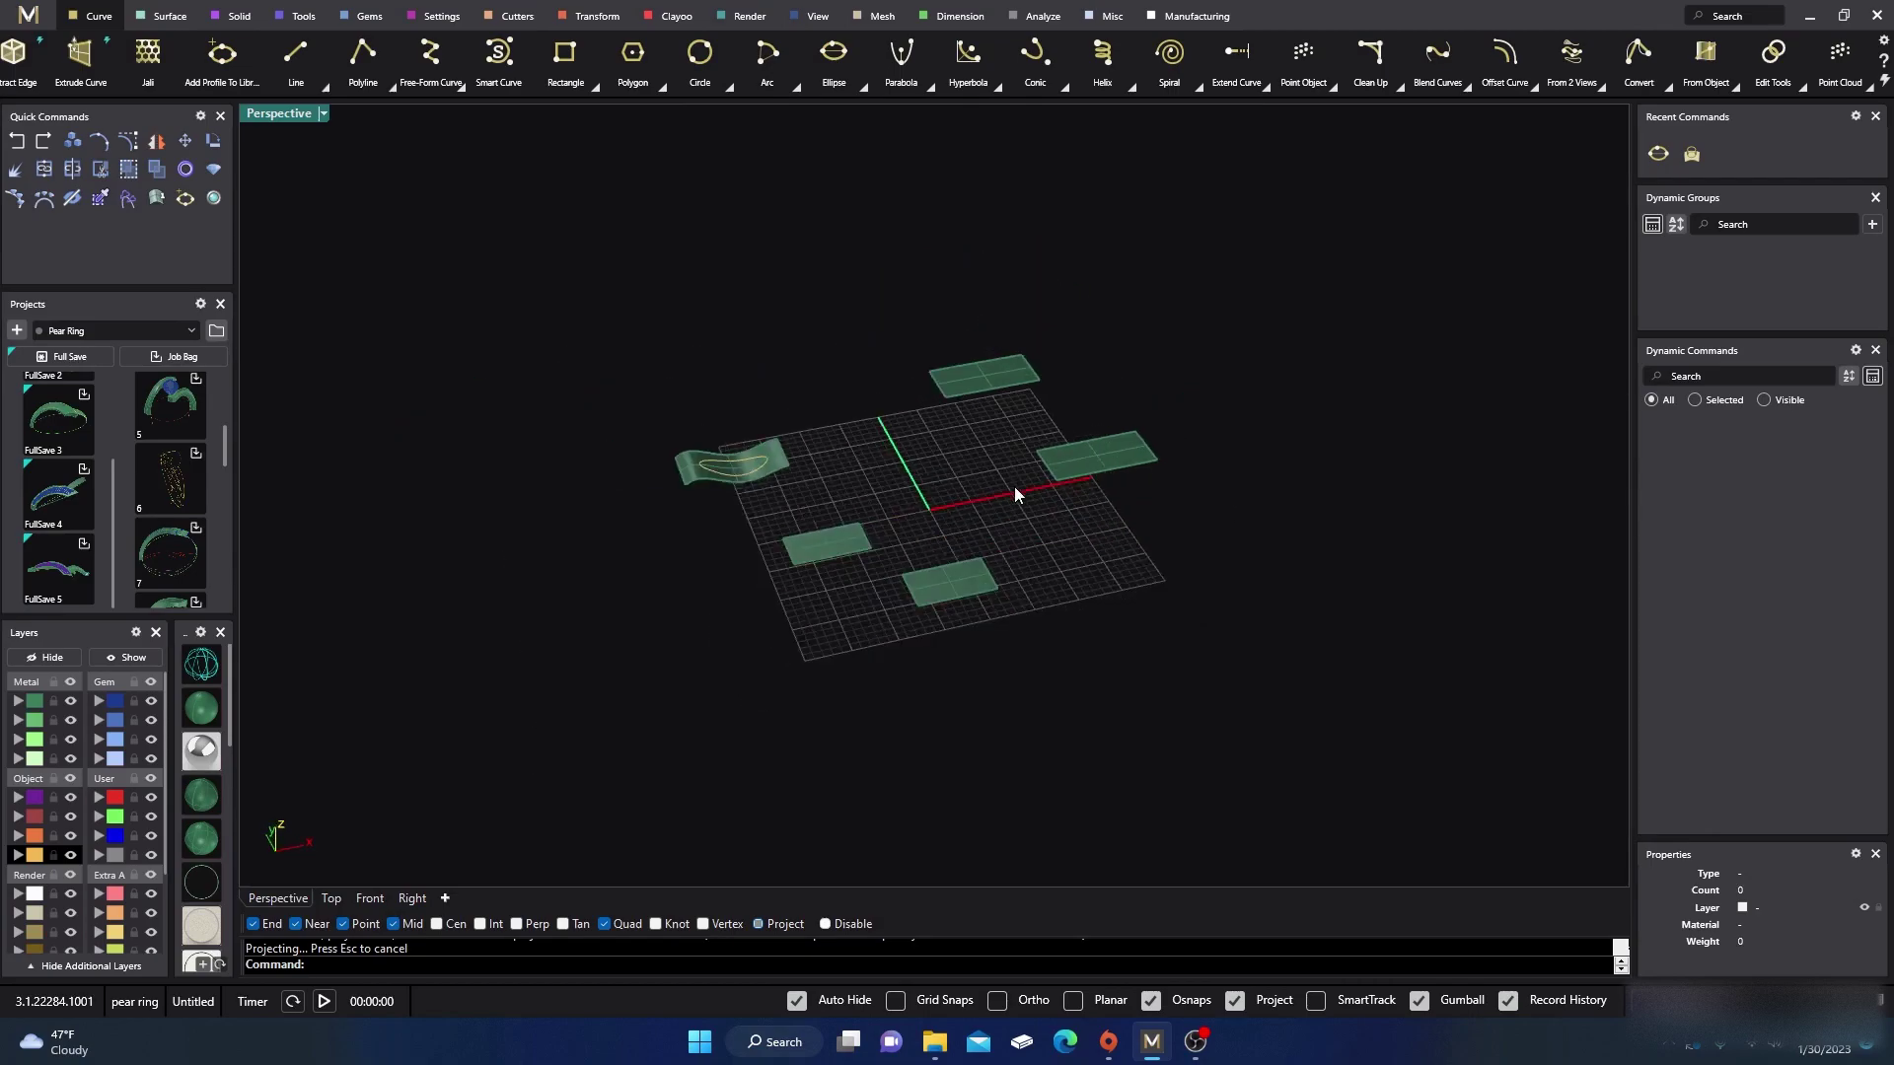
{"action": "left_click", "coordinate": [169, 16]}
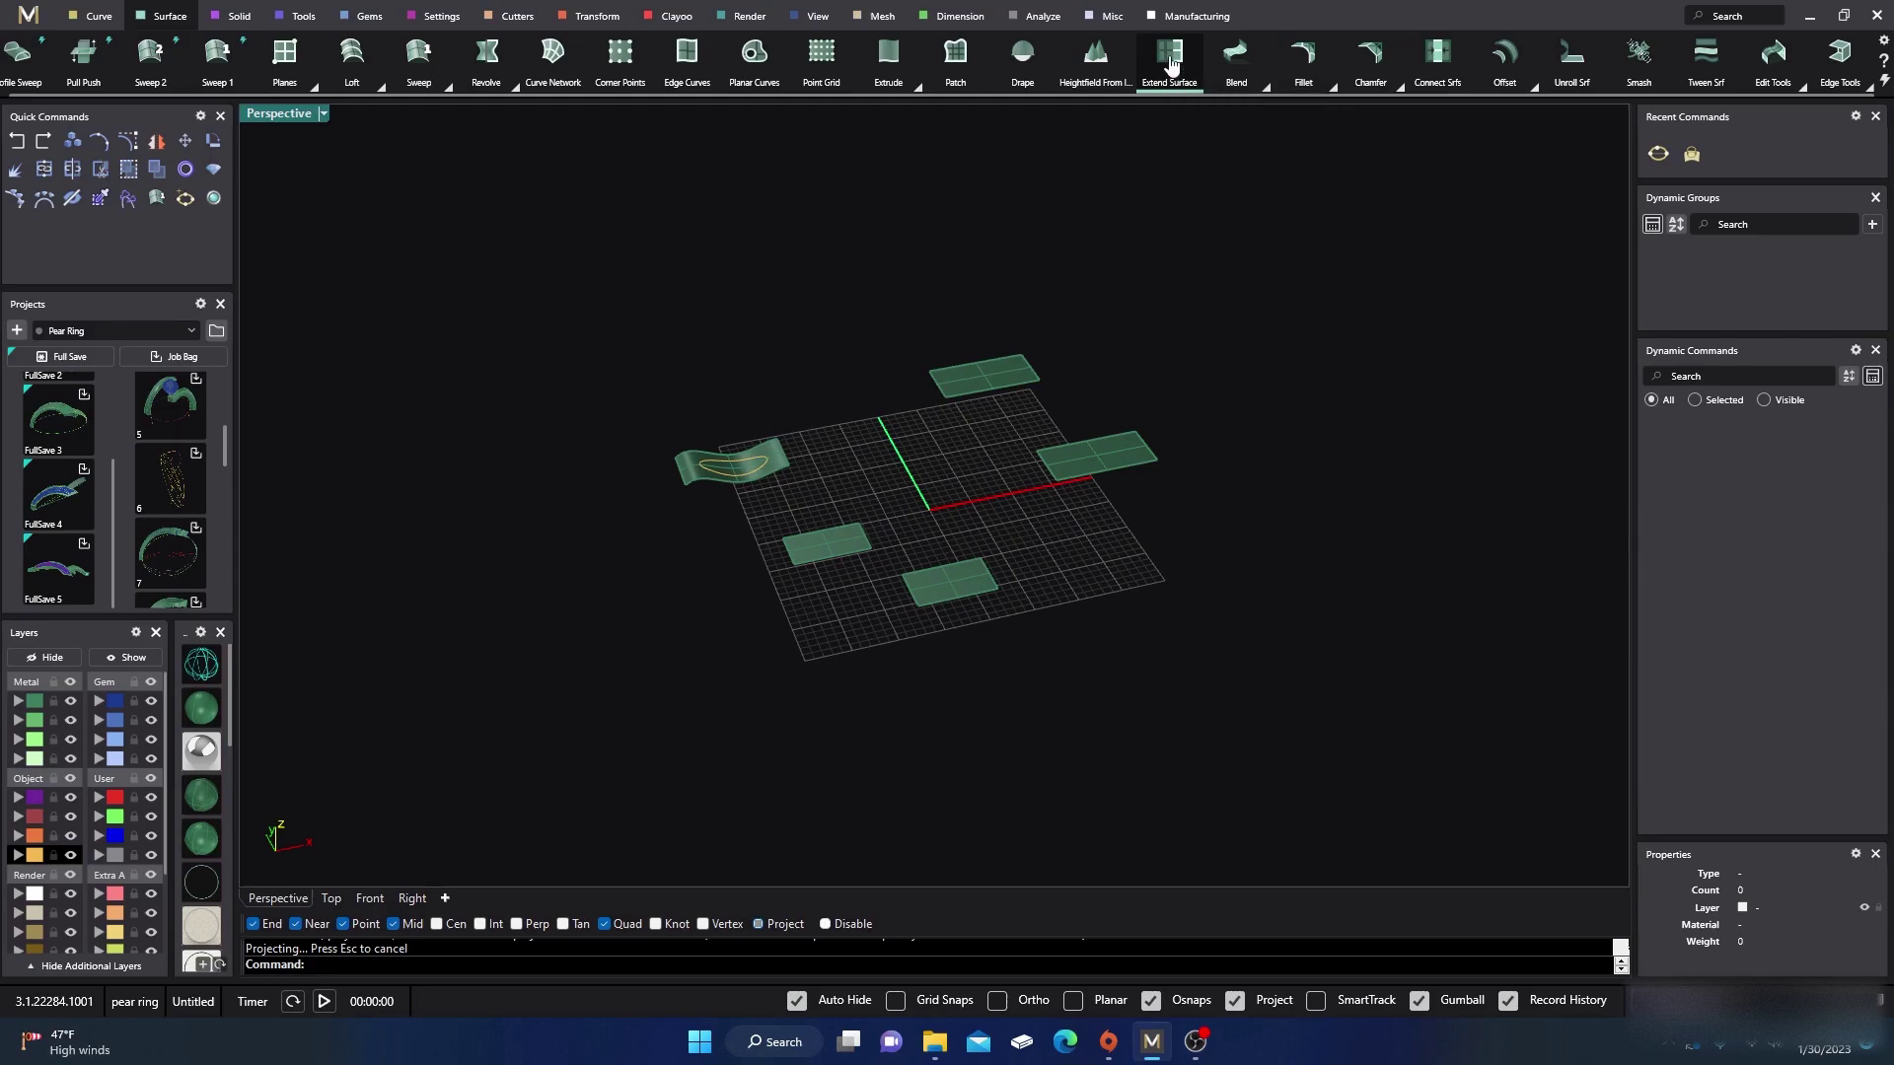
{"action": "left_click", "coordinate": [239, 18]}
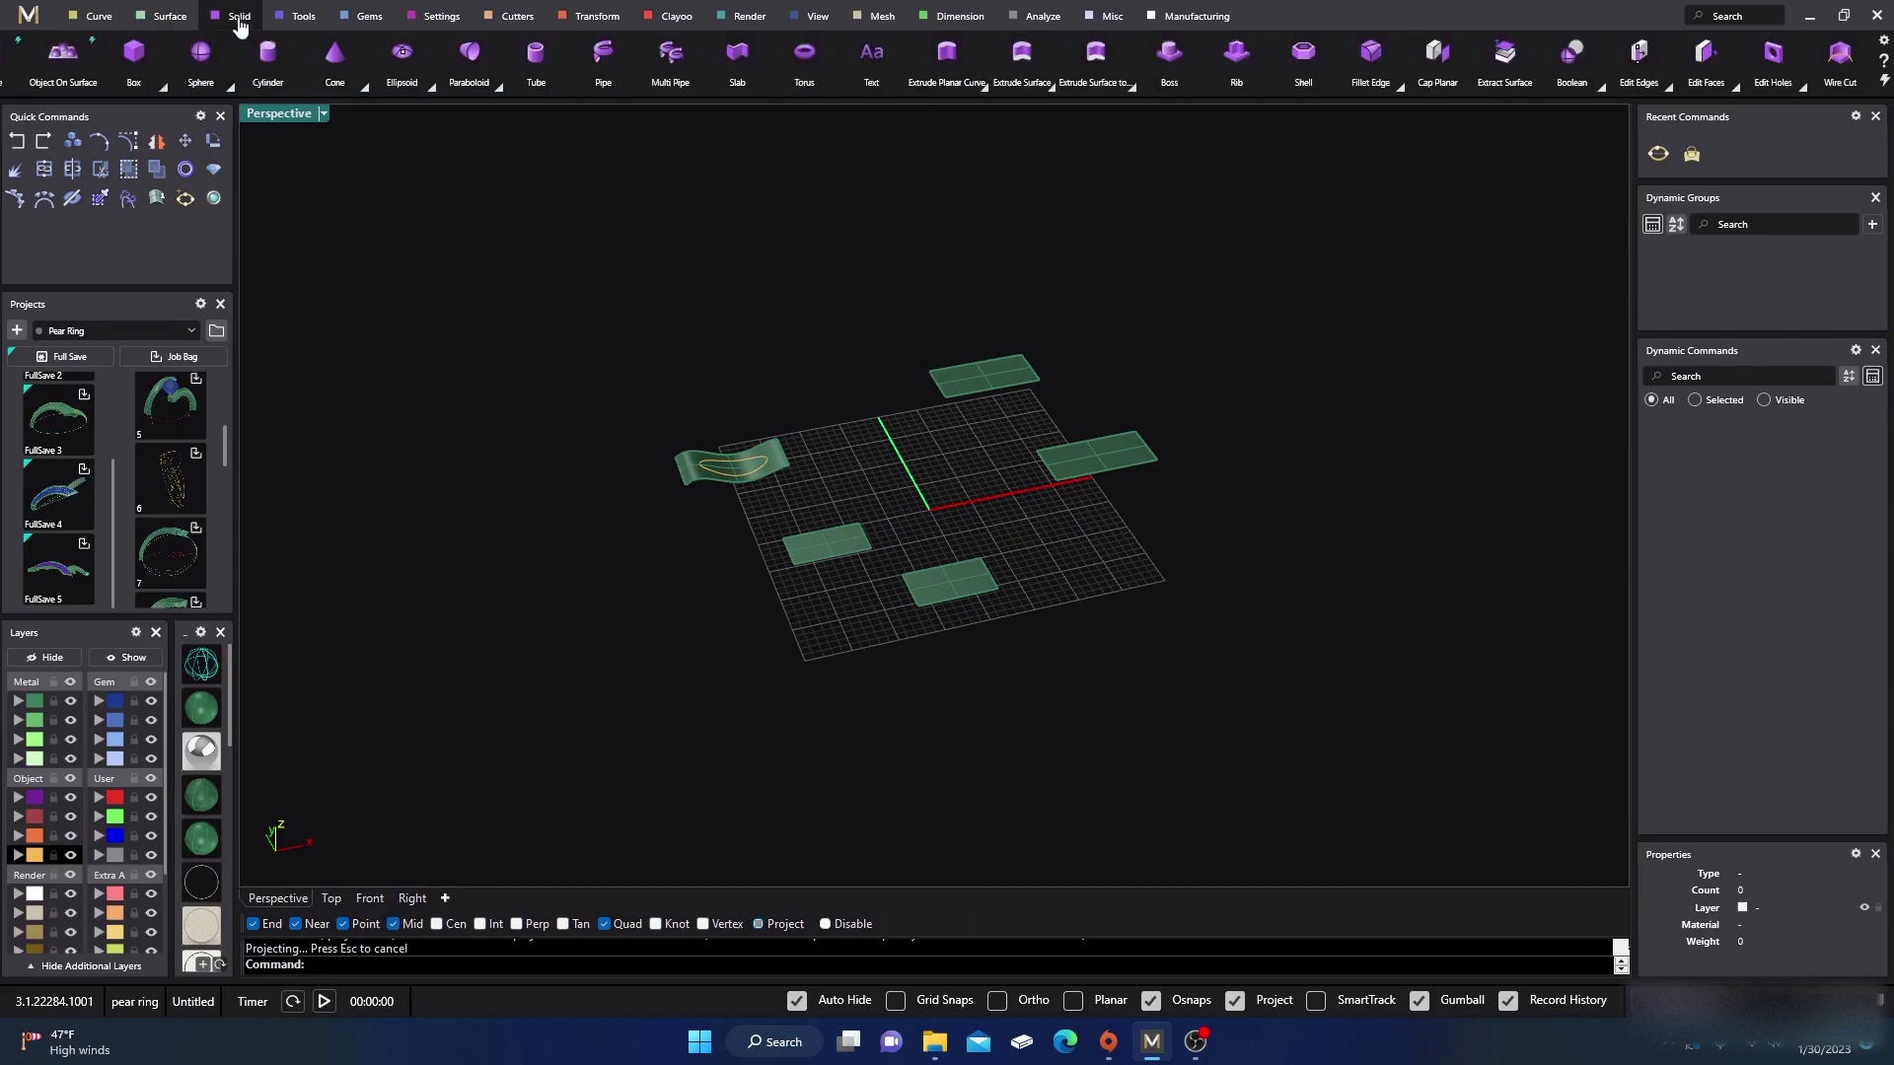
{"action": "left_click", "coordinate": [983, 88]}
{"action": "left_click", "coordinate": [981, 85]}
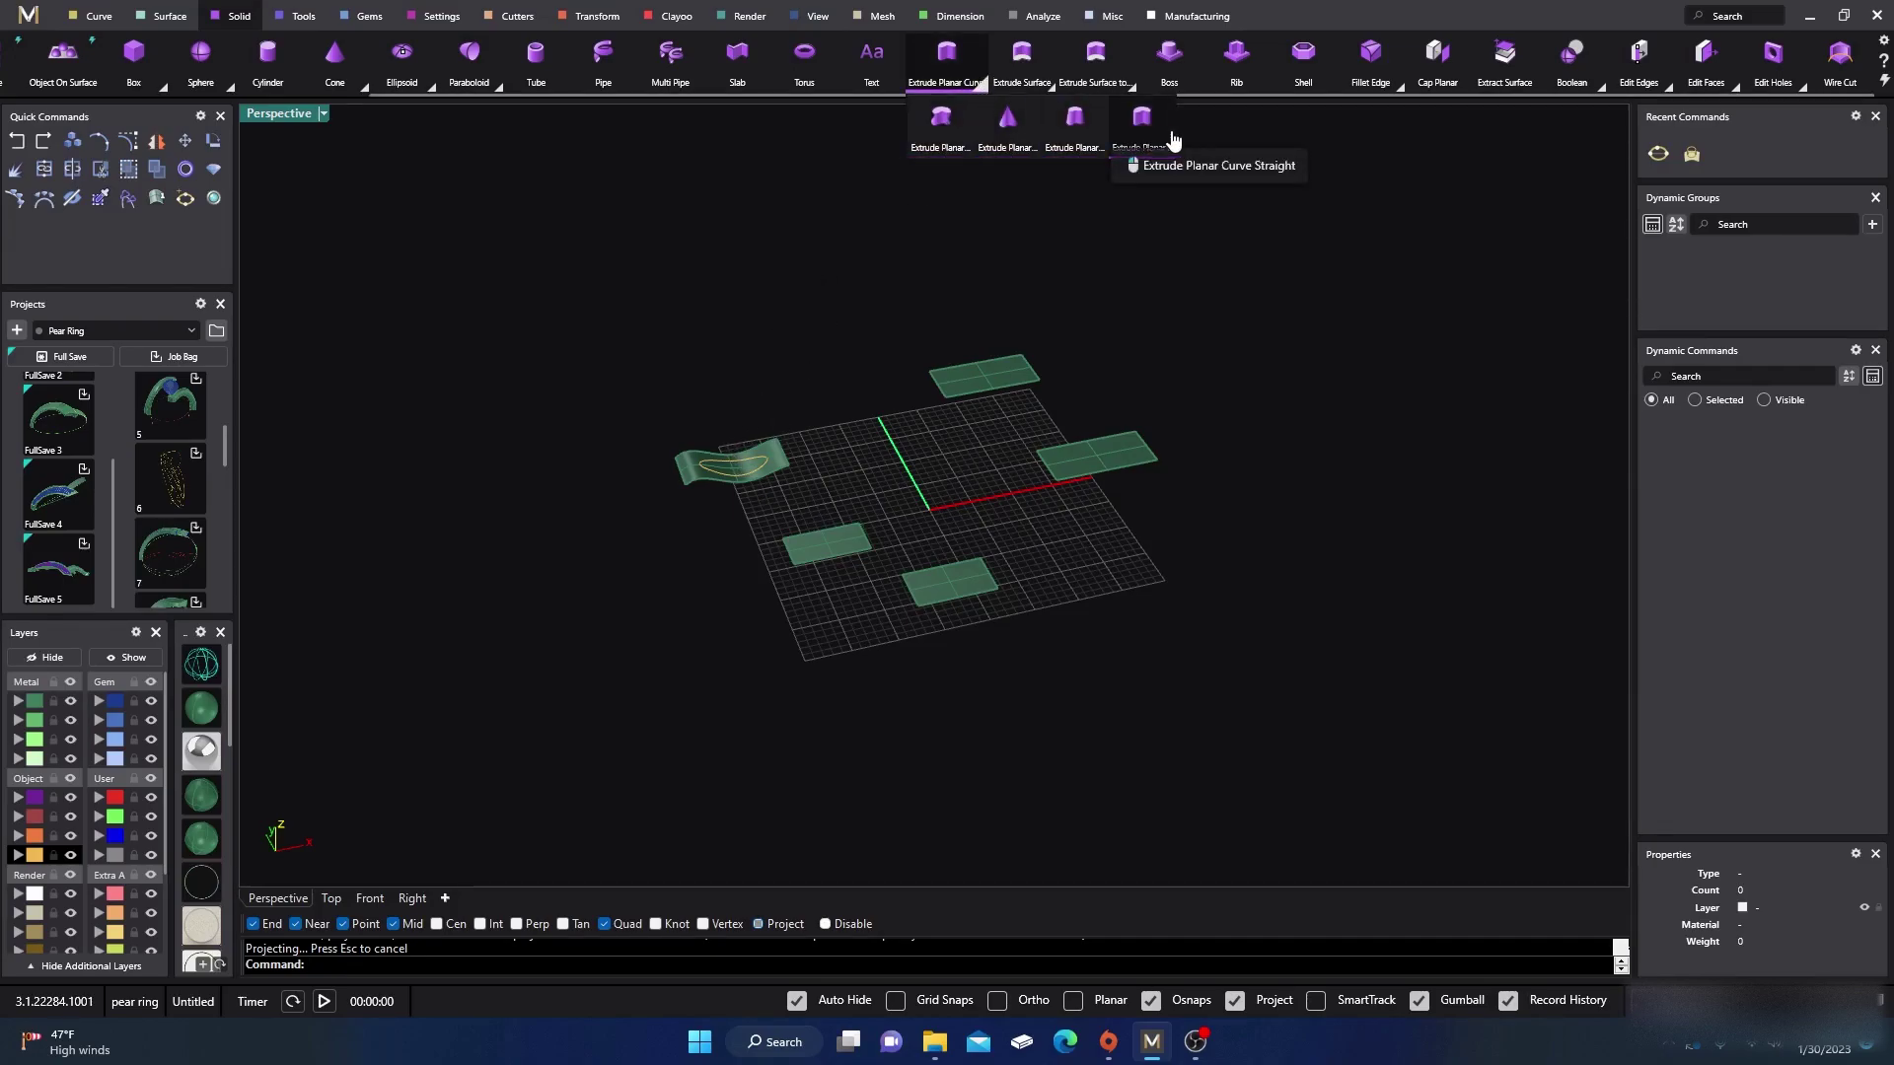
{"action": "left_click", "coordinate": [1142, 129]}
{"action": "scroll", "coordinate": [710, 501], "scroll_direction": "up", "scroll_amount": 3}
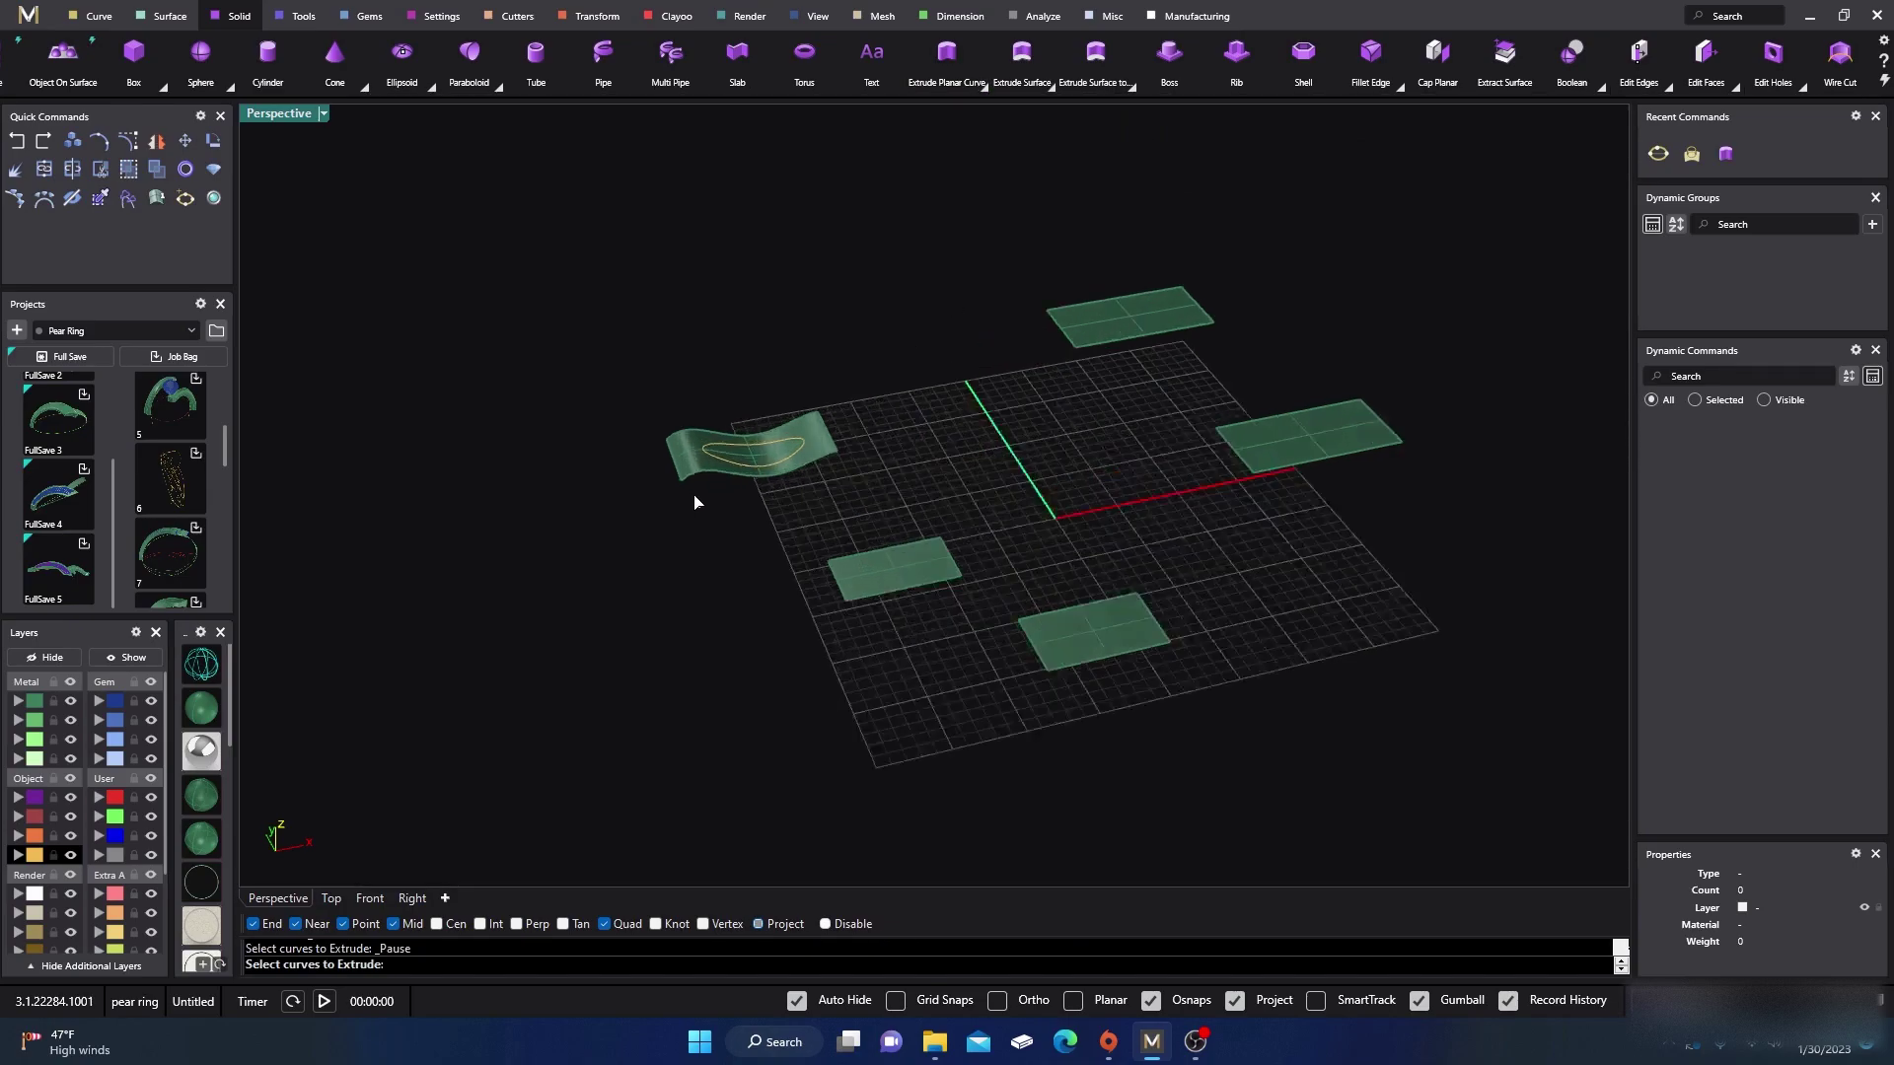
{"action": "left_click", "coordinate": [769, 433]}
{"action": "key", "text": "Return"}
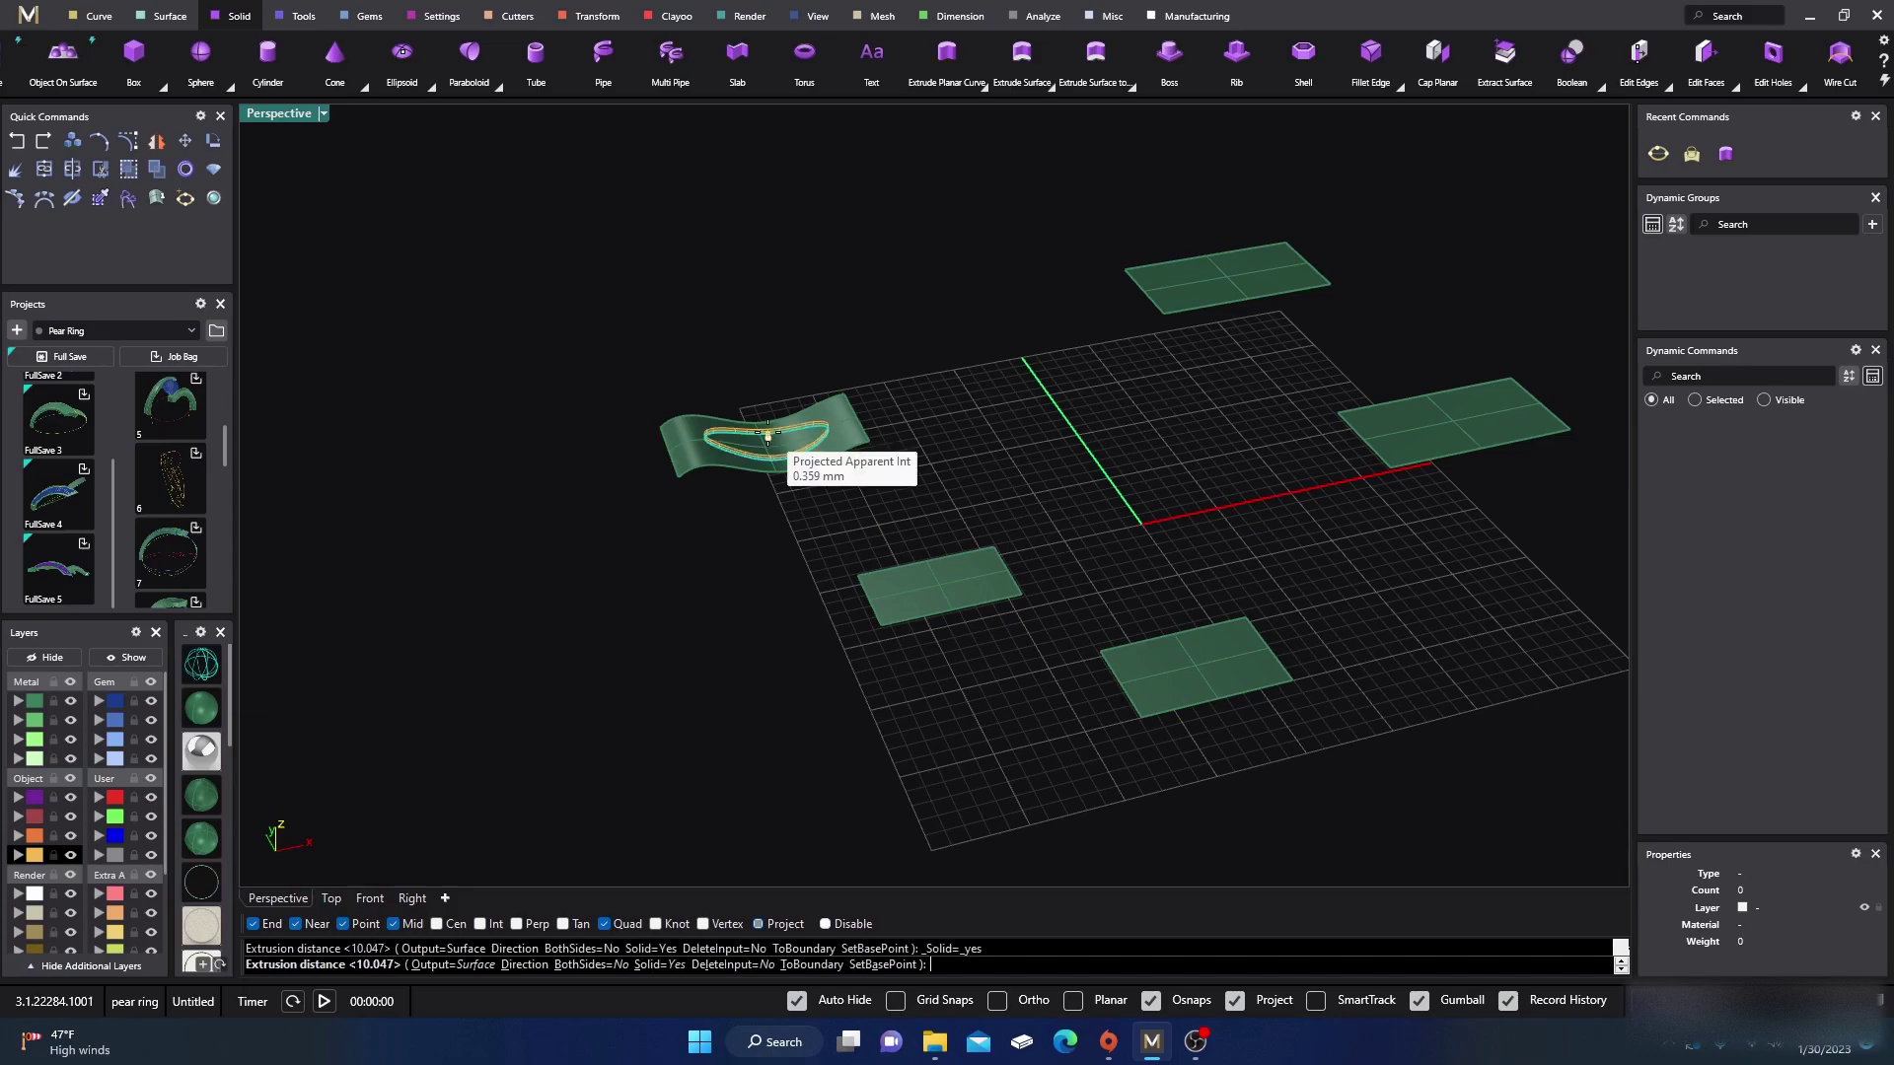
{"action": "left_click", "coordinate": [775, 393]}
Inspect the extrusion on the wavy surface up close and delete it, leaving the projected ellipse.
{"action": "right_click_drag", "start_coordinate": [696, 558], "coordinate": [744, 664]}
{"action": "scroll", "coordinate": [755, 564], "scroll_direction": "up", "scroll_amount": 4}
{"action": "right_click_drag", "start_coordinate": [754, 564], "coordinate": [764, 429]}
{"action": "left_click", "coordinate": [762, 428]}
{"action": "key", "text": "Delete"}
{"action": "right_click_drag", "start_coordinate": [675, 359], "coordinate": [630, 405]}
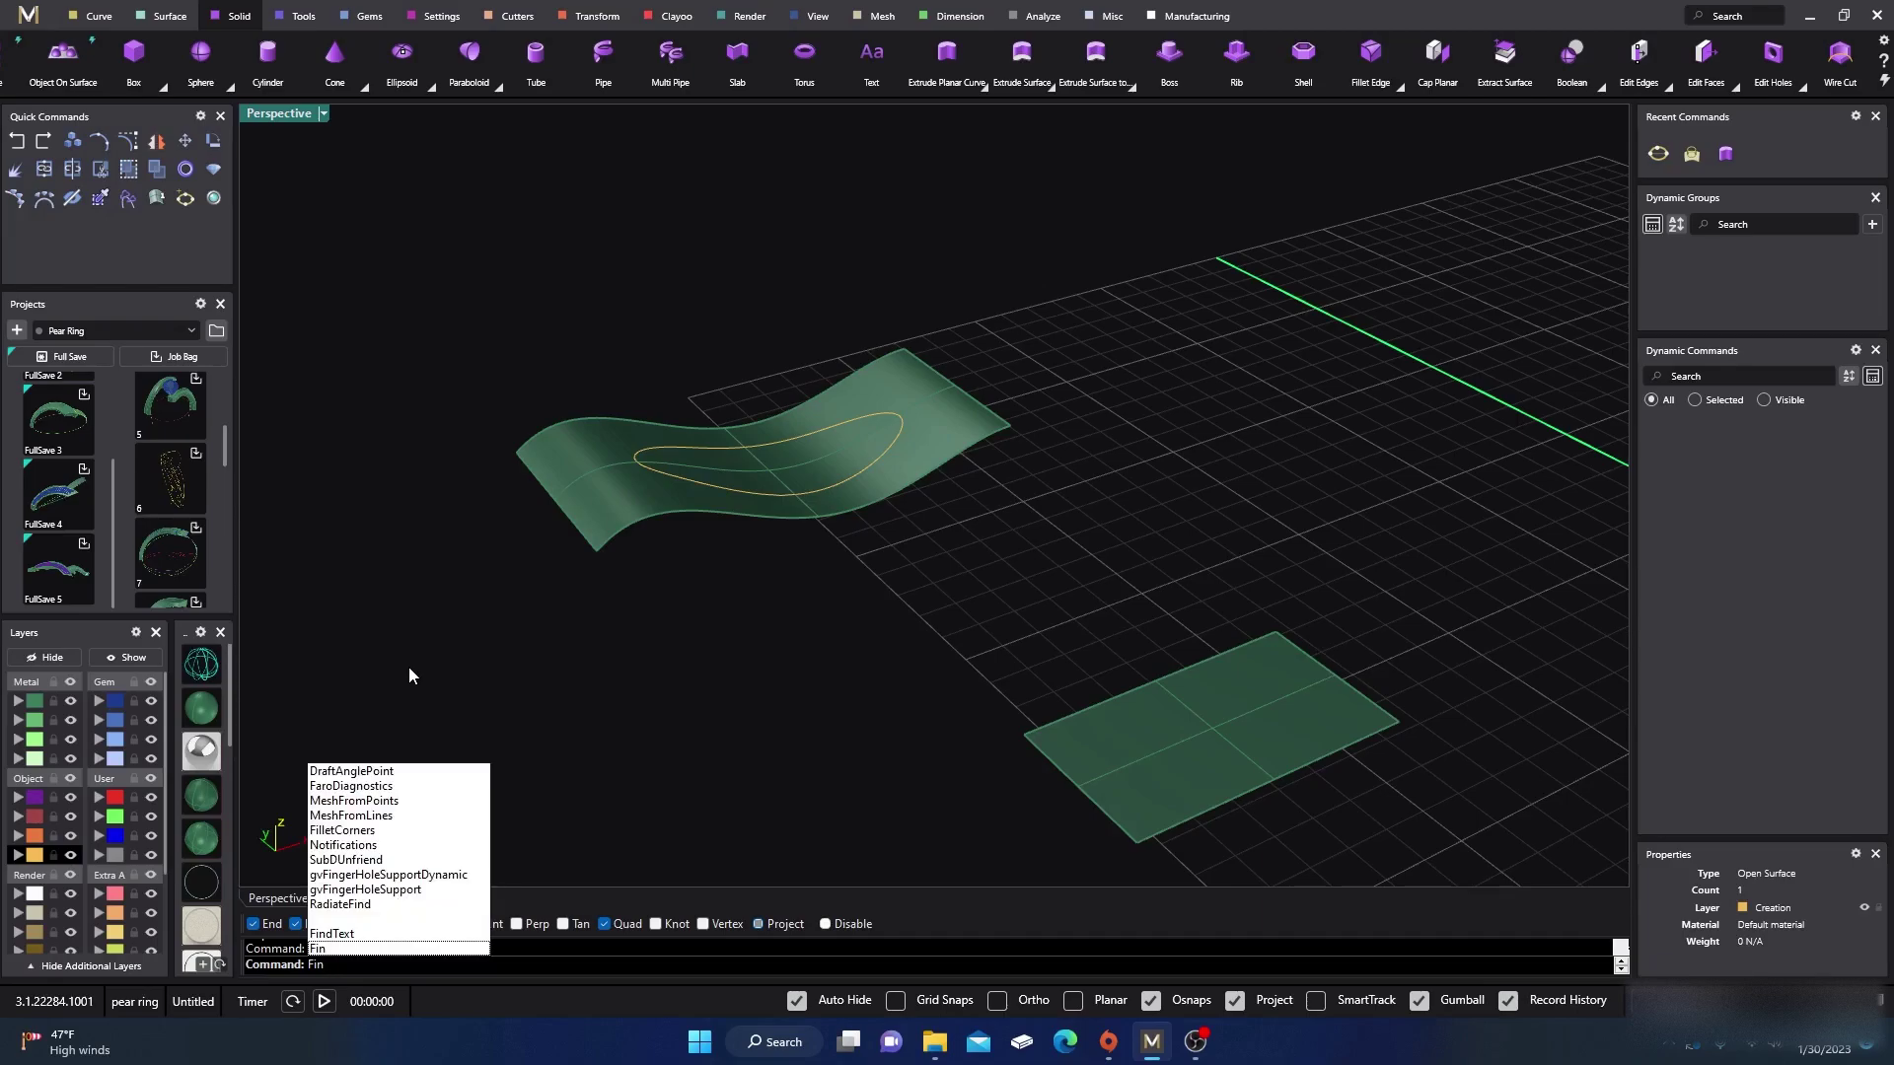
Start a Fin from the projected ellipse on the wavy surface and preview its Normal direction above and below from several angles.
{"action": "key", "text": "Return"}
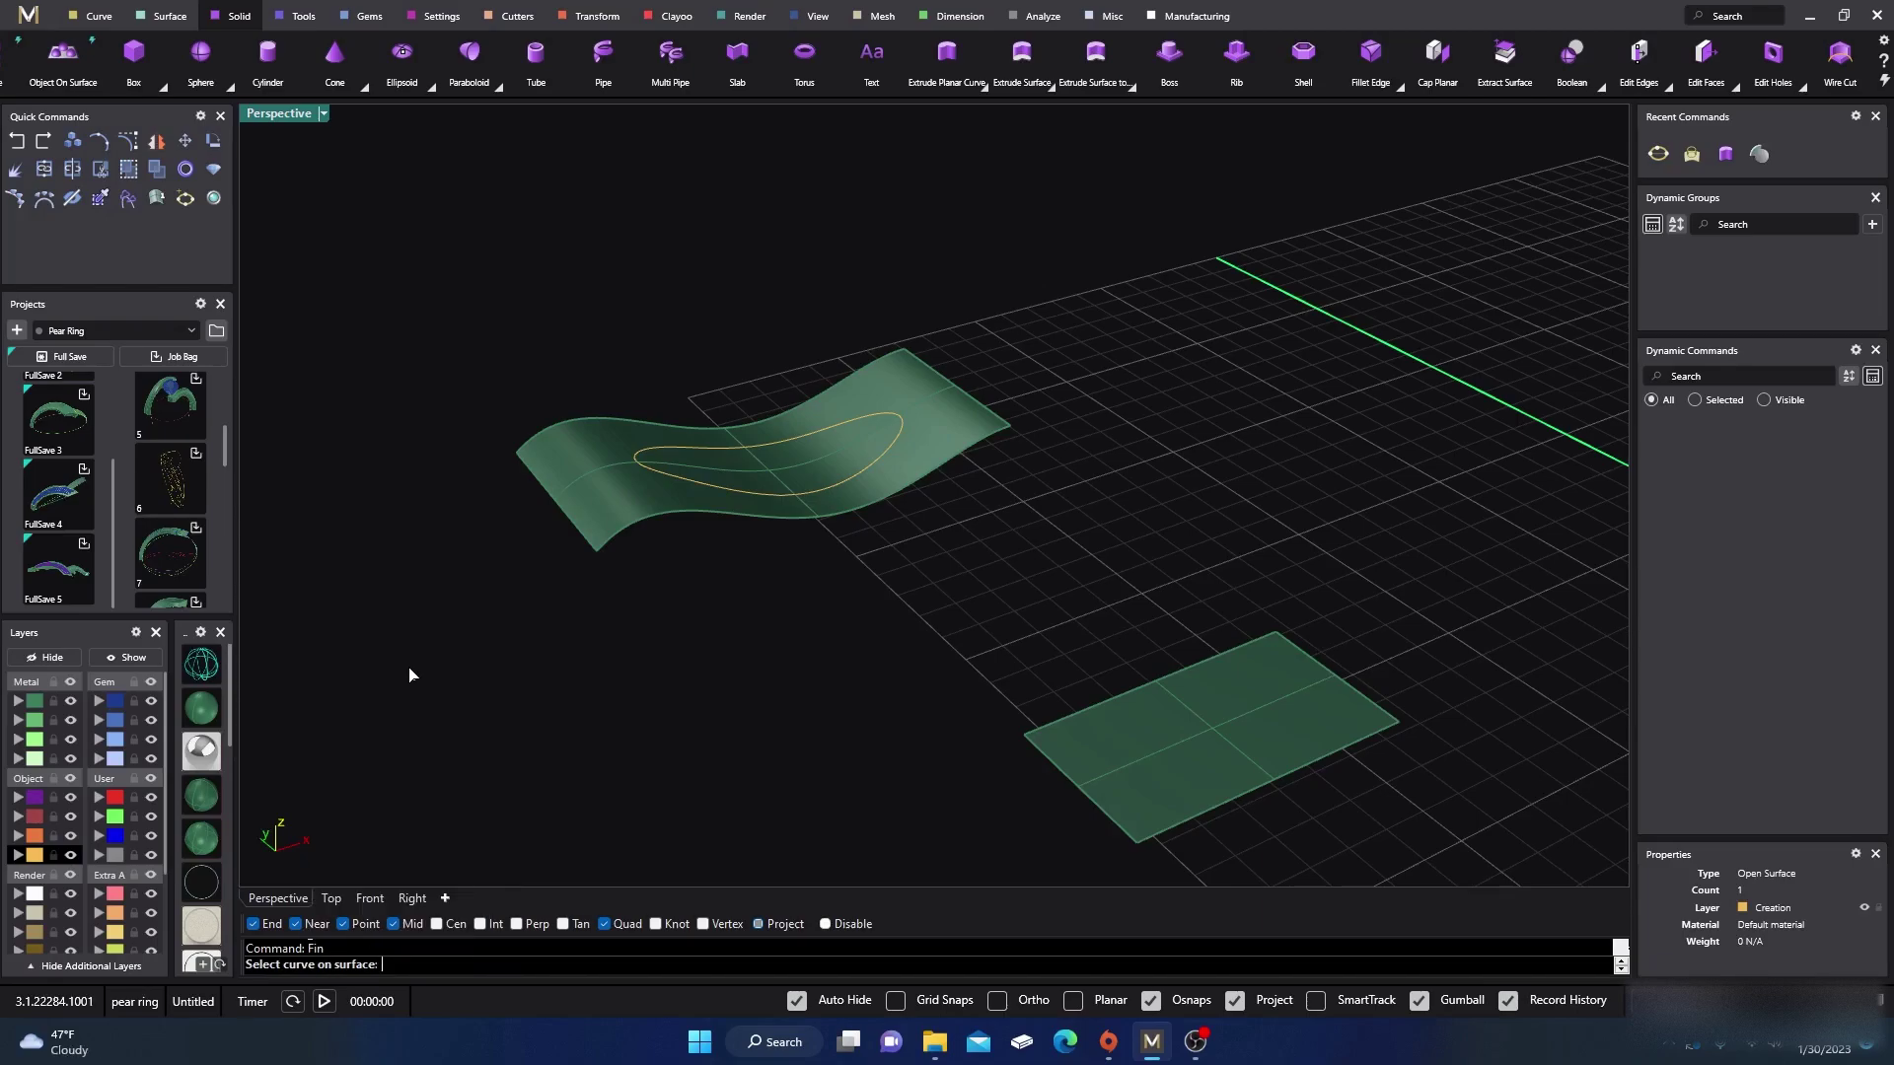
{"action": "right_click_drag", "start_coordinate": [499, 629], "coordinate": [587, 579]}
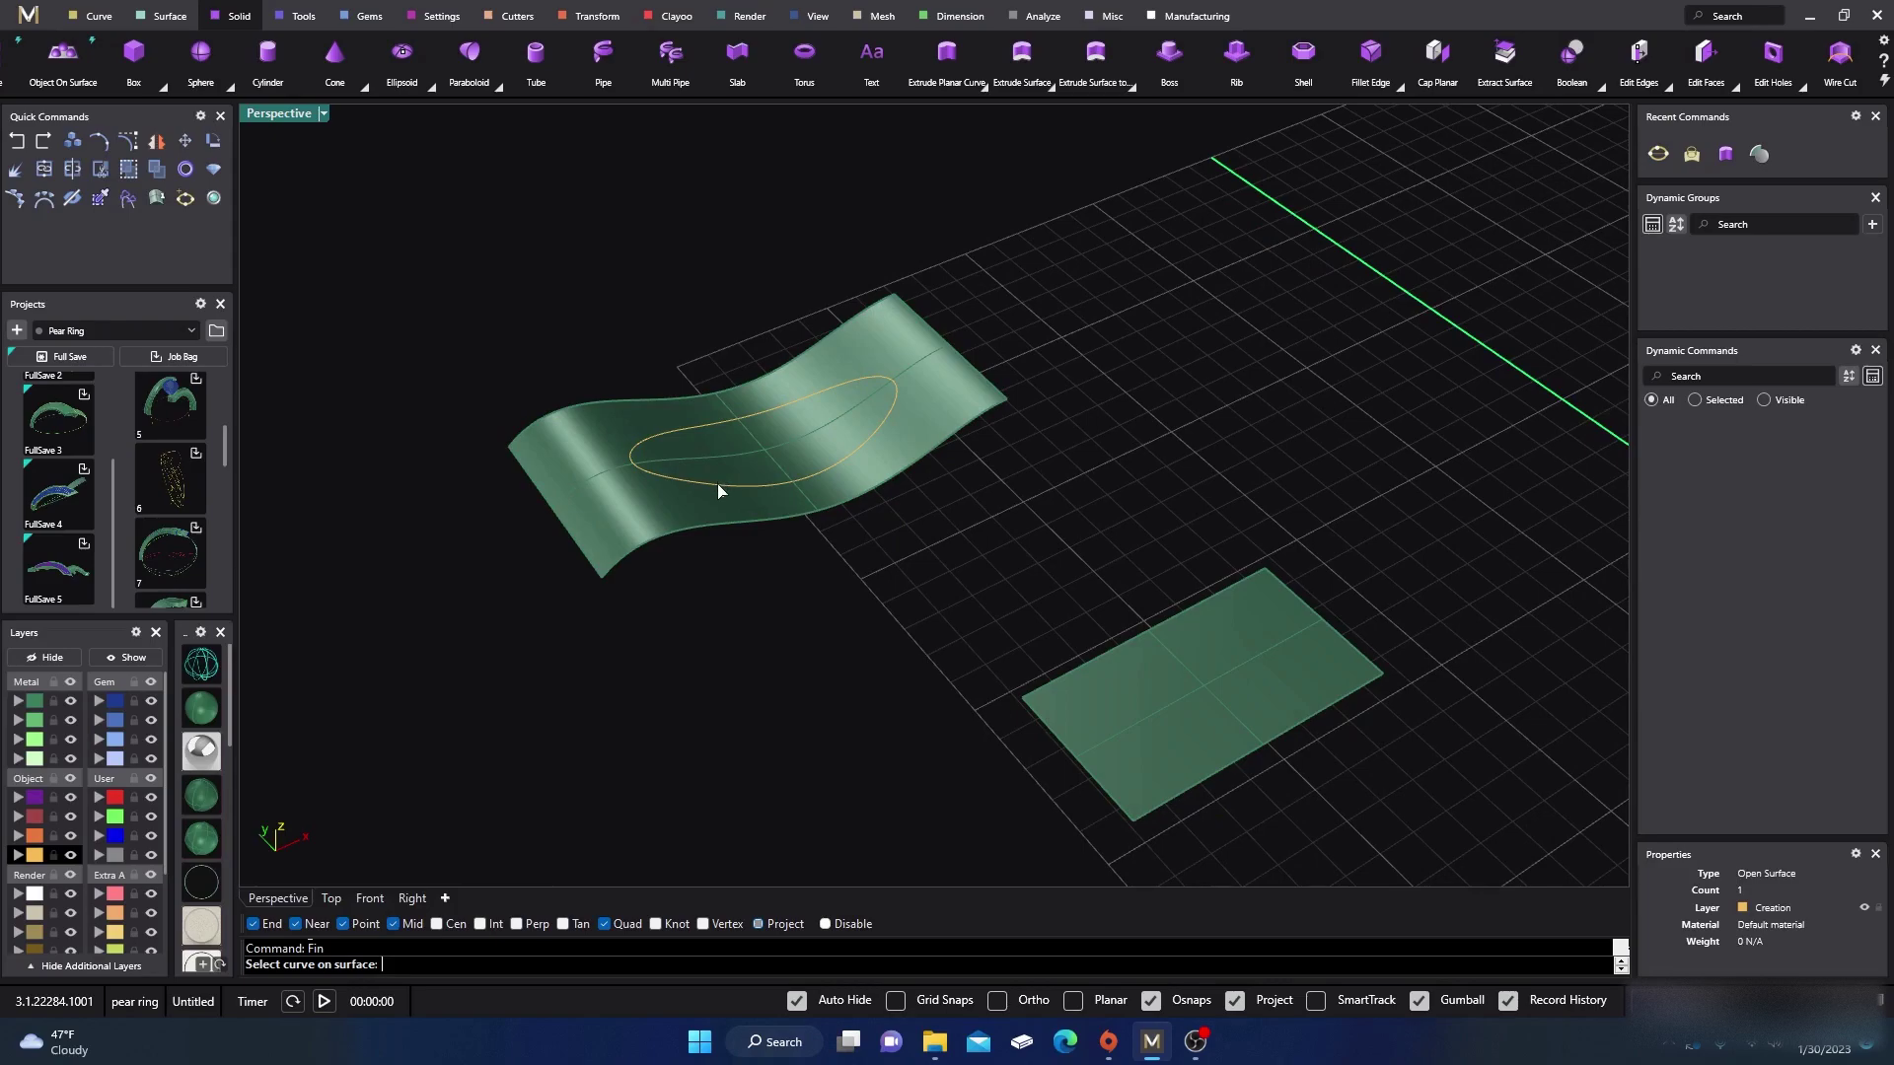
{"action": "mouse_move", "coordinate": [726, 665]}
{"action": "right_mouse_down"}
{"action": "mouse_move", "coordinate": [699, 590]}
{"action": "mouse_move", "coordinate": [795, 575]}
{"action": "mouse_move", "coordinate": [815, 448]}
{"action": "right_mouse_up"}
{"action": "left_click", "coordinate": [814, 448]}
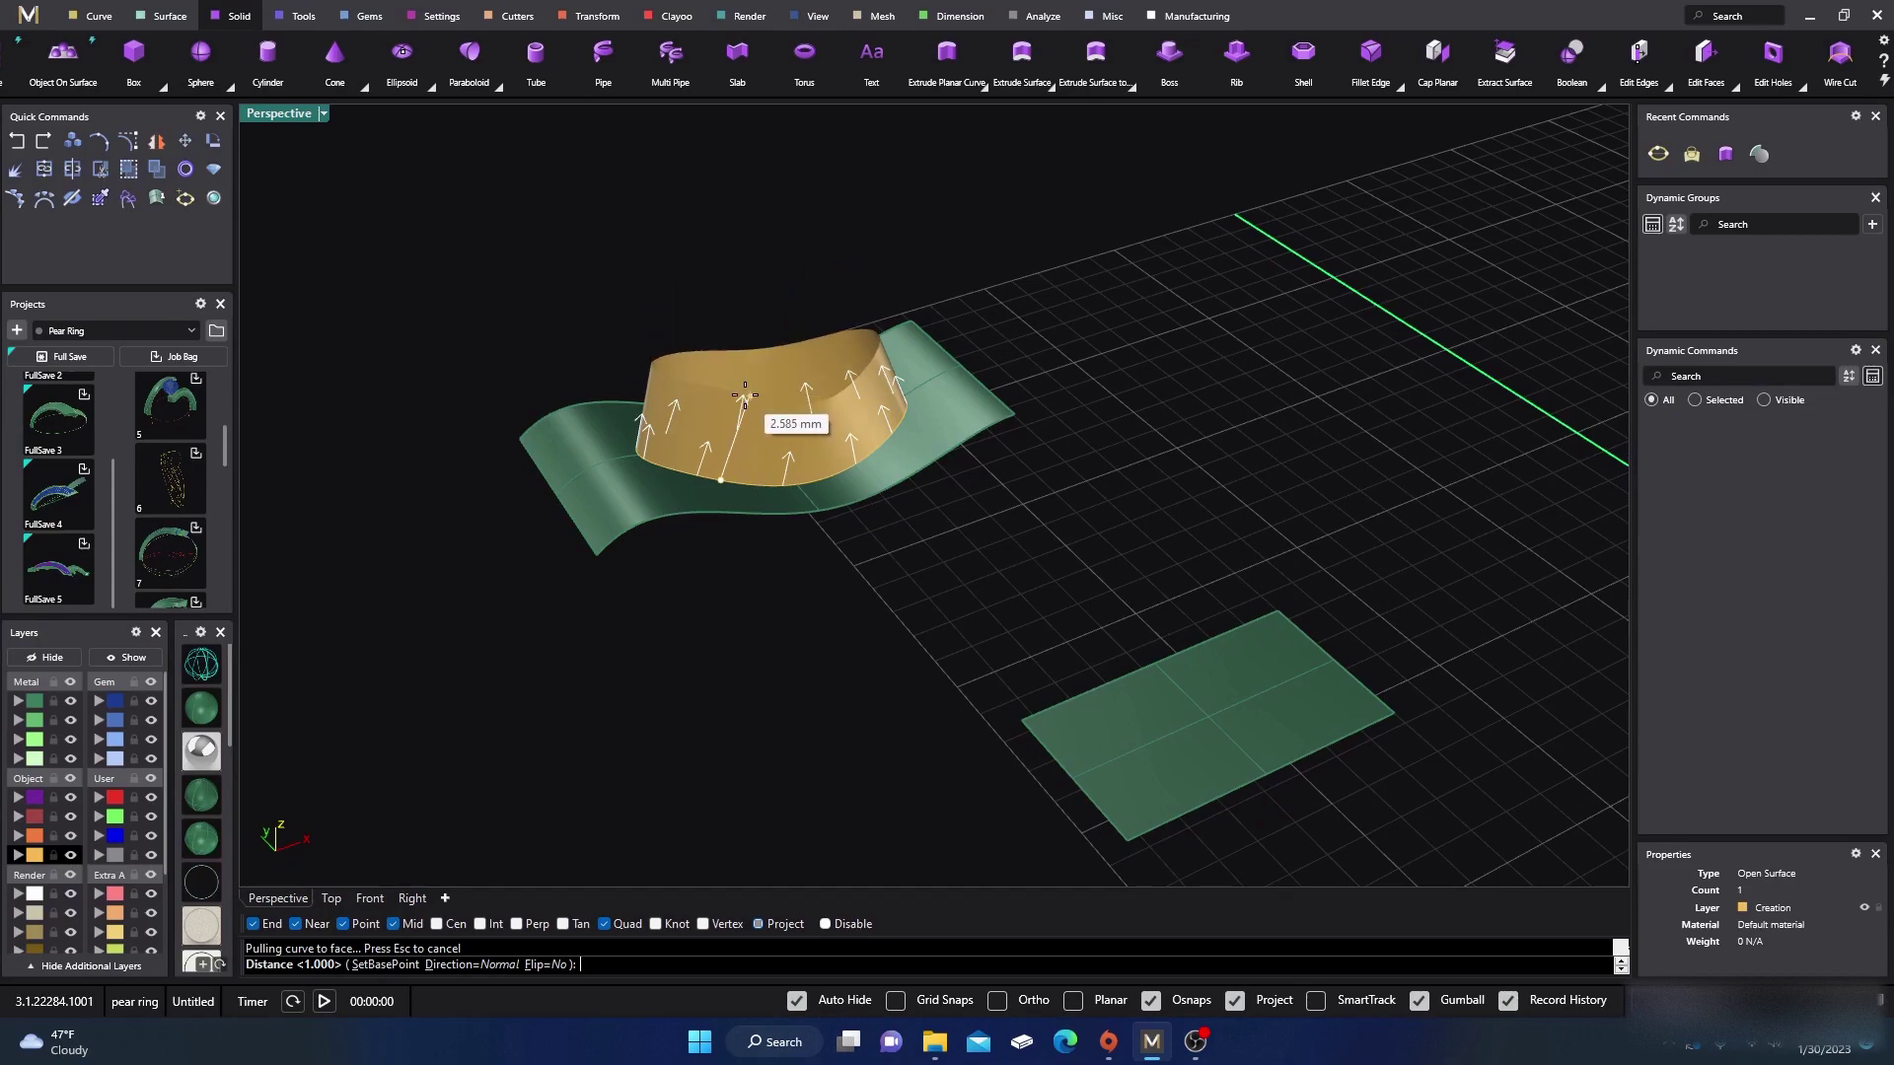
{"action": "right_click_drag", "start_coordinate": [746, 385], "coordinate": [690, 329]}
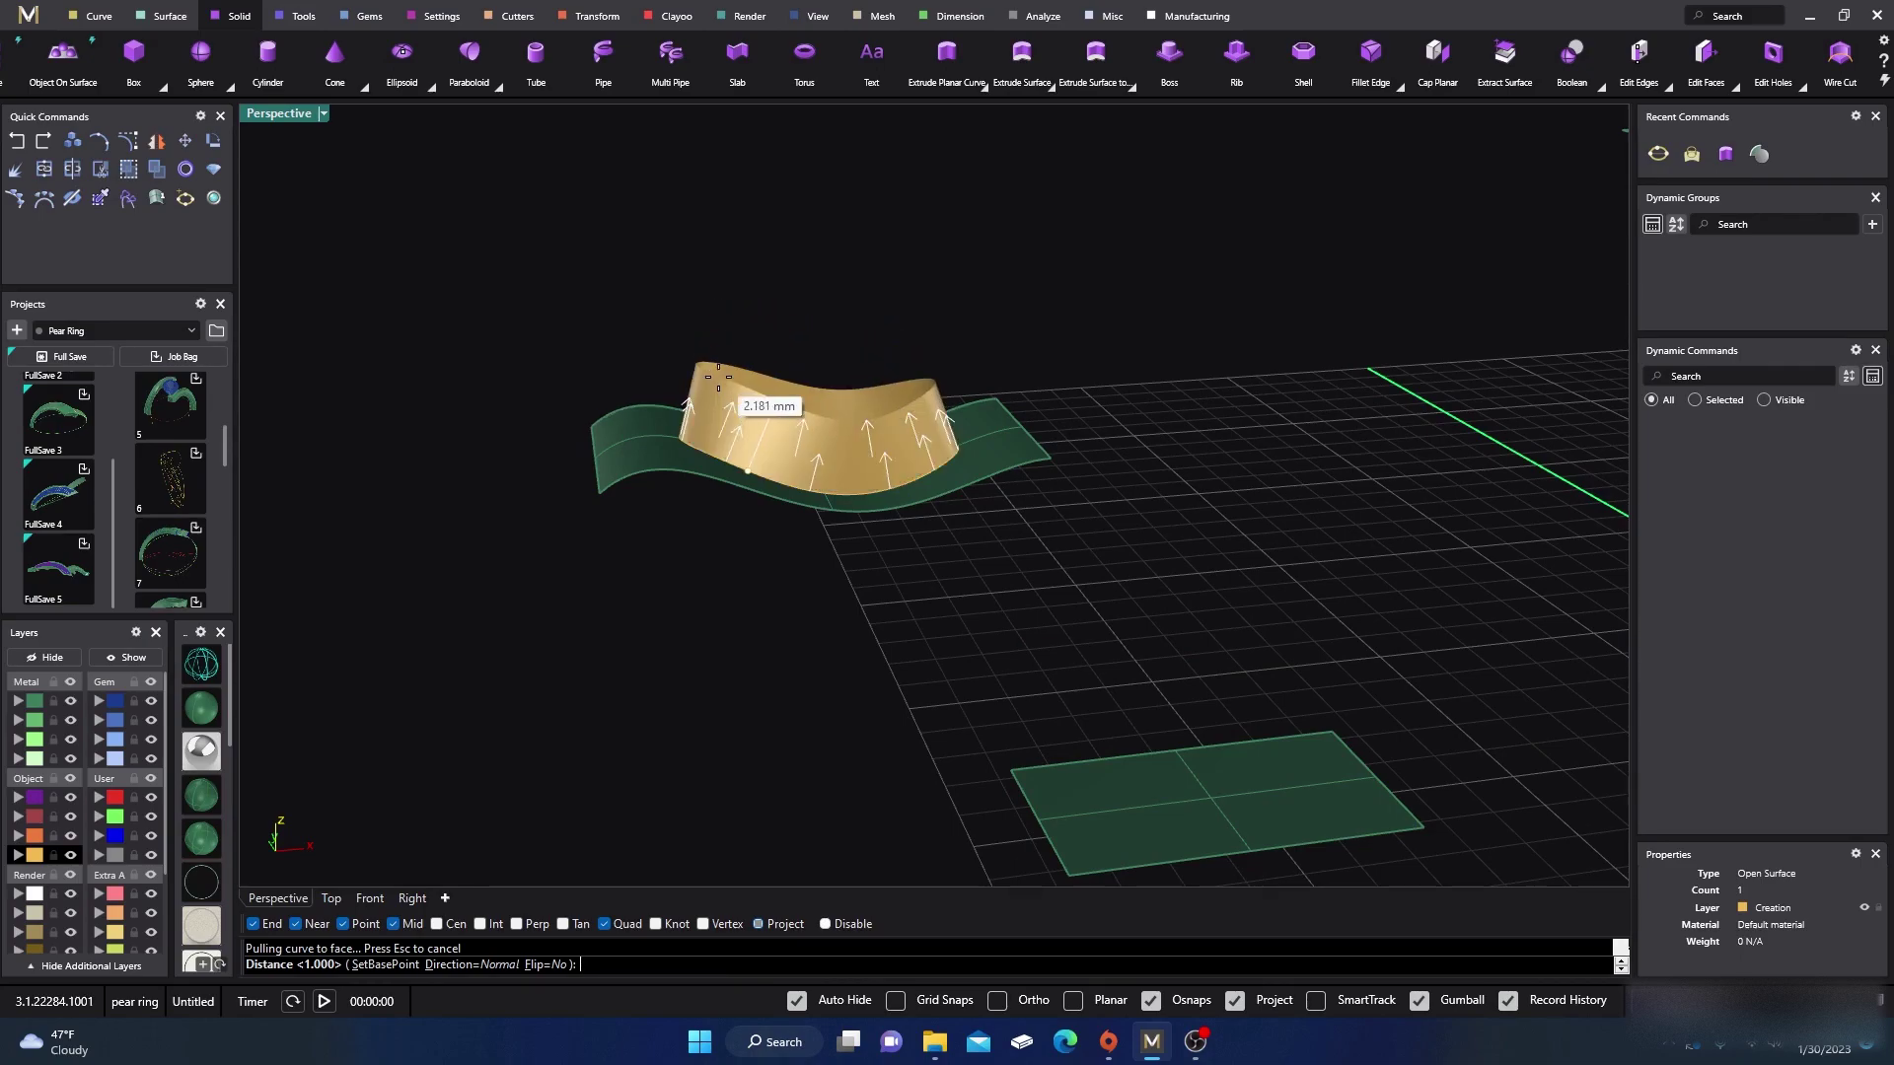
{"action": "mouse_move", "coordinate": [710, 343]}
{"action": "right_mouse_down"}
{"action": "mouse_move", "coordinate": [690, 329]}
{"action": "mouse_move", "coordinate": [815, 420]}
{"action": "mouse_move", "coordinate": [943, 423]}
{"action": "right_mouse_up"}
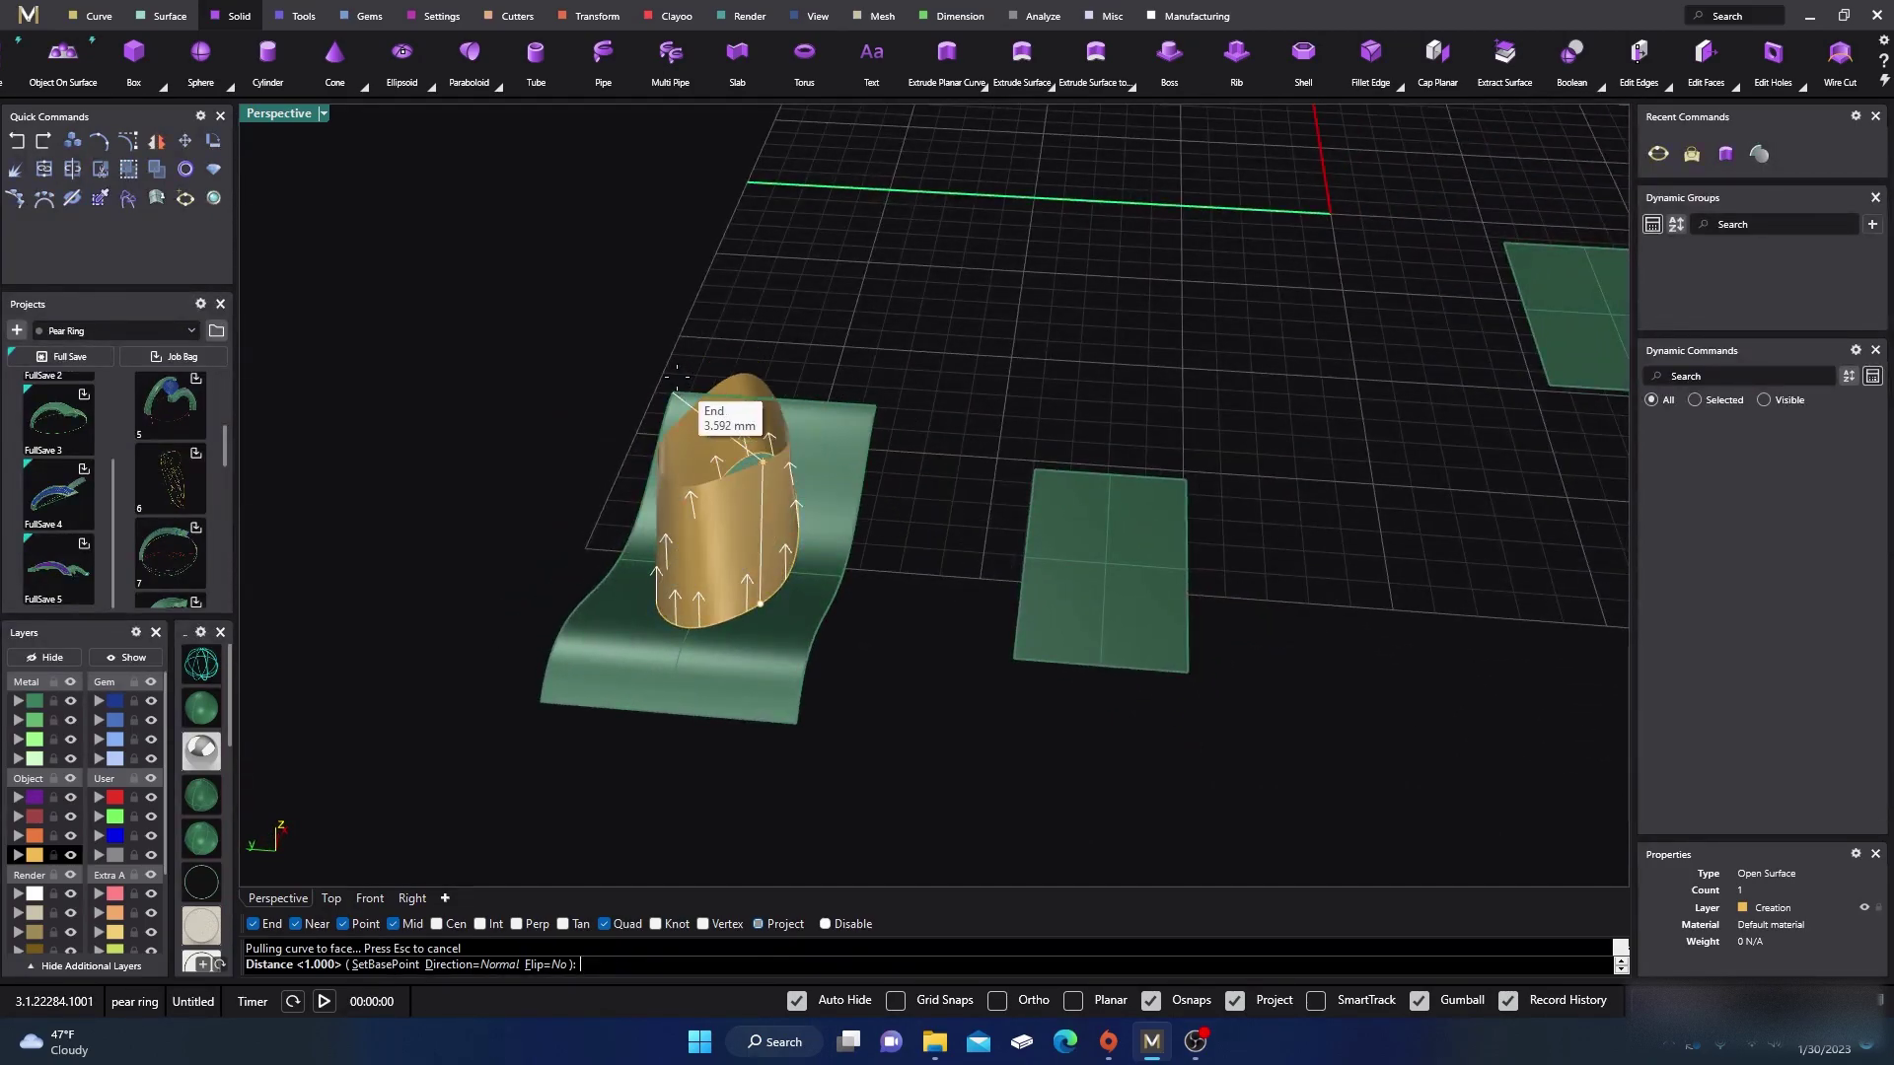
{"action": "right_click_drag", "start_coordinate": [749, 658], "coordinate": [636, 568]}
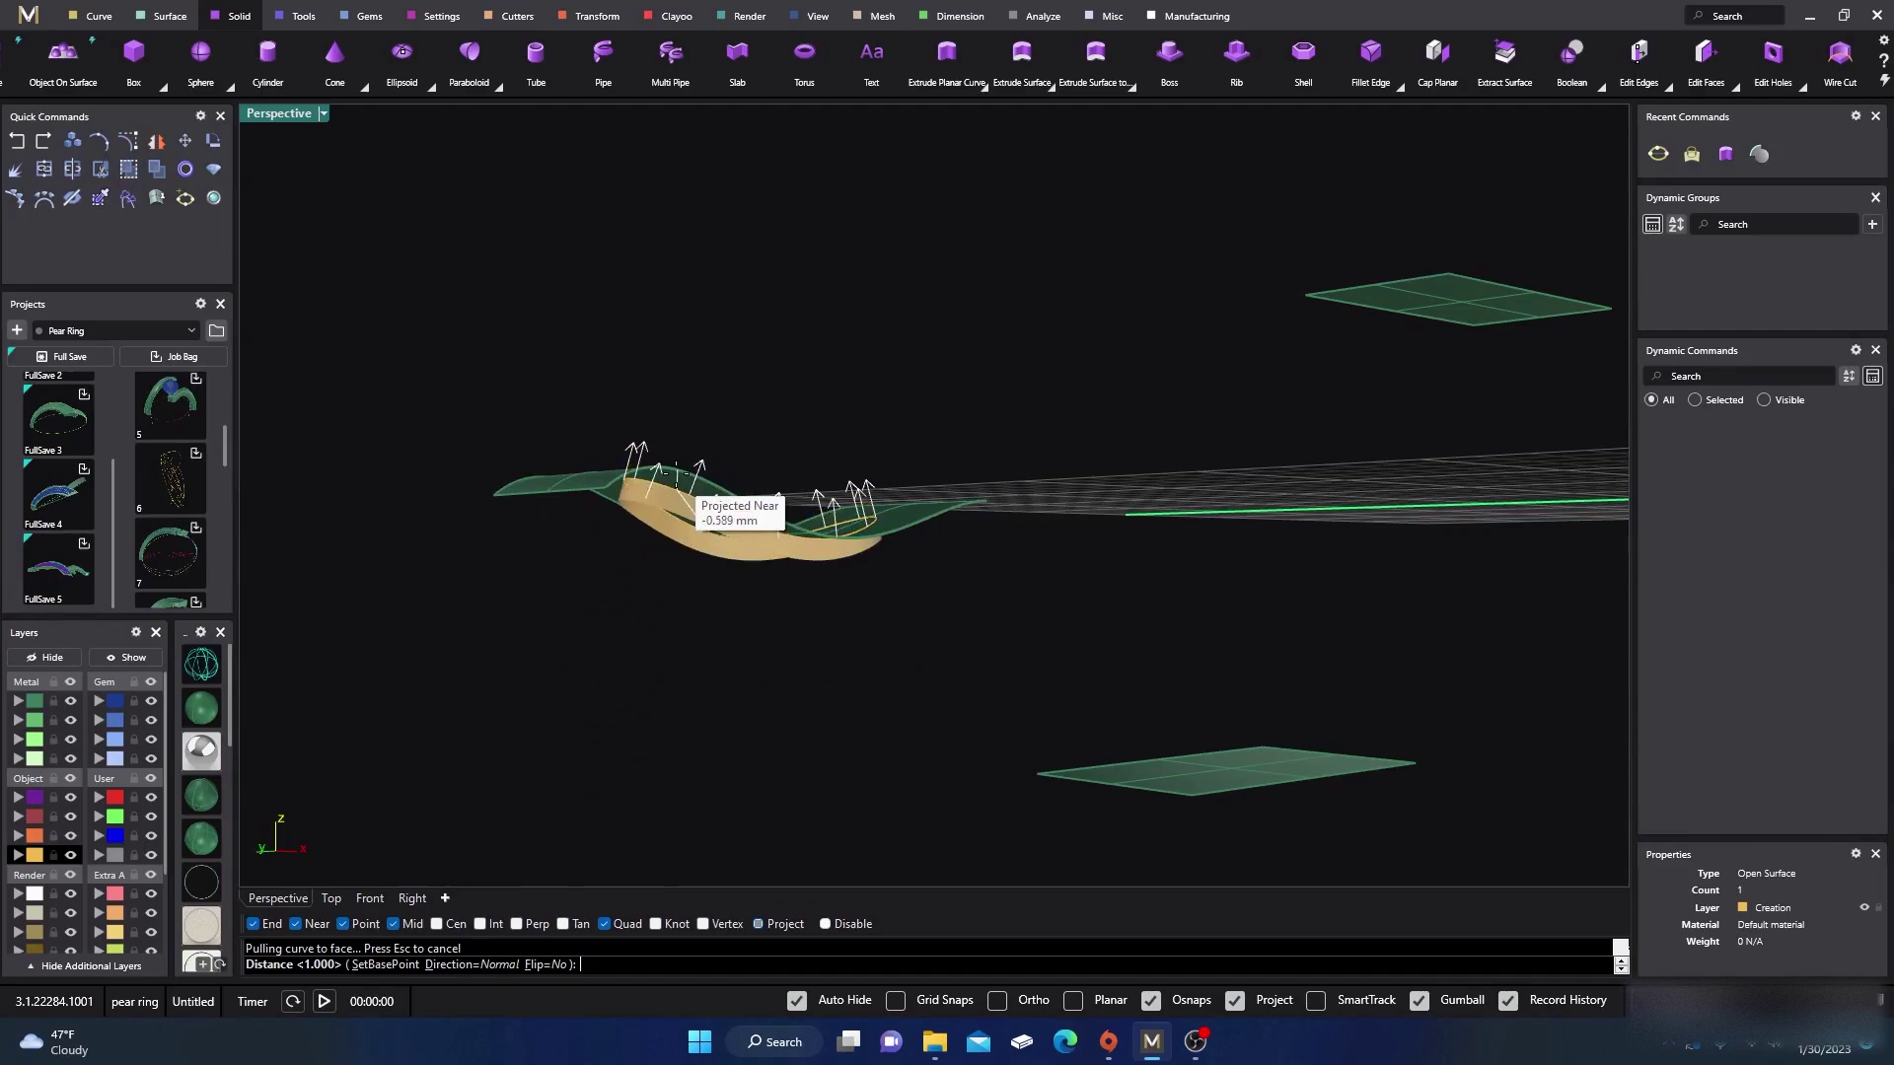
{"action": "mouse_move", "coordinate": [671, 399]}
{"action": "right_mouse_down"}
{"action": "mouse_move", "coordinate": [644, 456]}
{"action": "mouse_move", "coordinate": [651, 426]}
{"action": "right_mouse_up"}
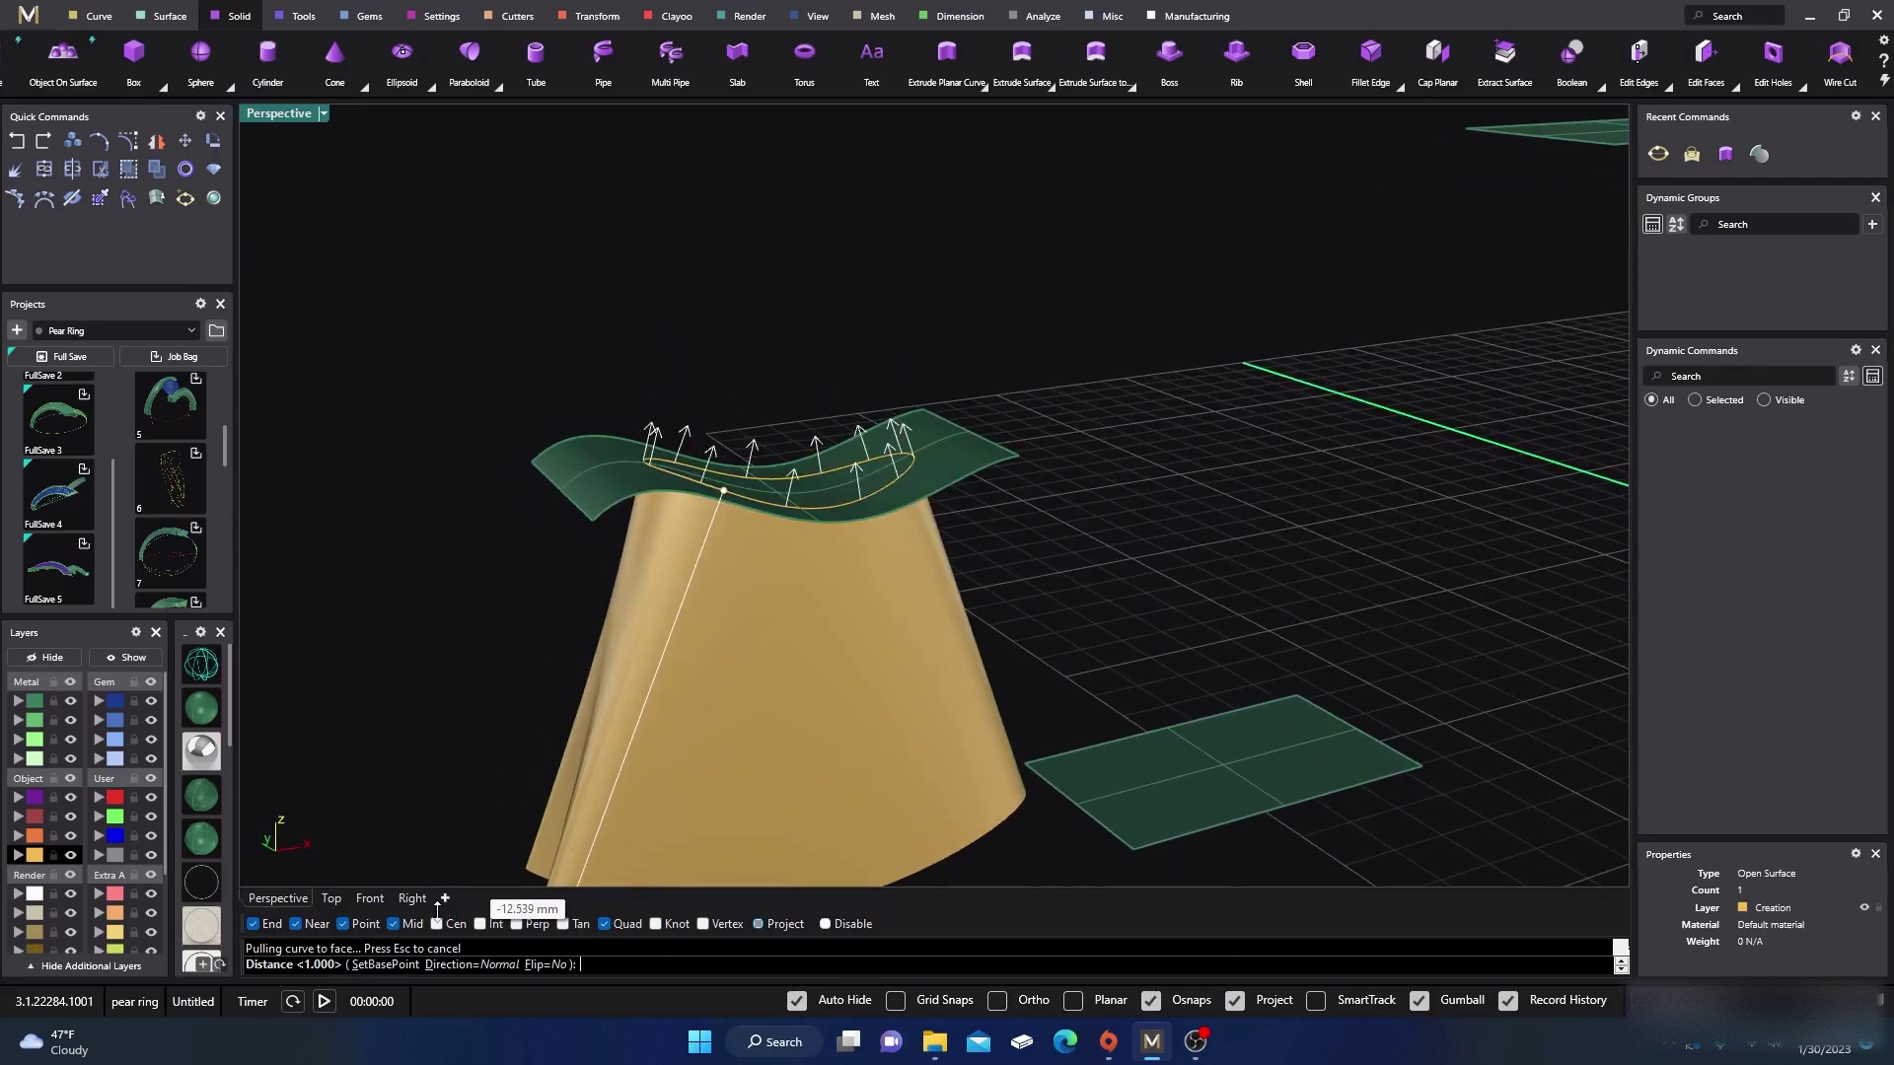
Set the fin's base point at the ellipse's narrow end with about 1.9 mm height, and add a variable offset of about 3.6 mm.
{"action": "left_click", "coordinate": [386, 966]}
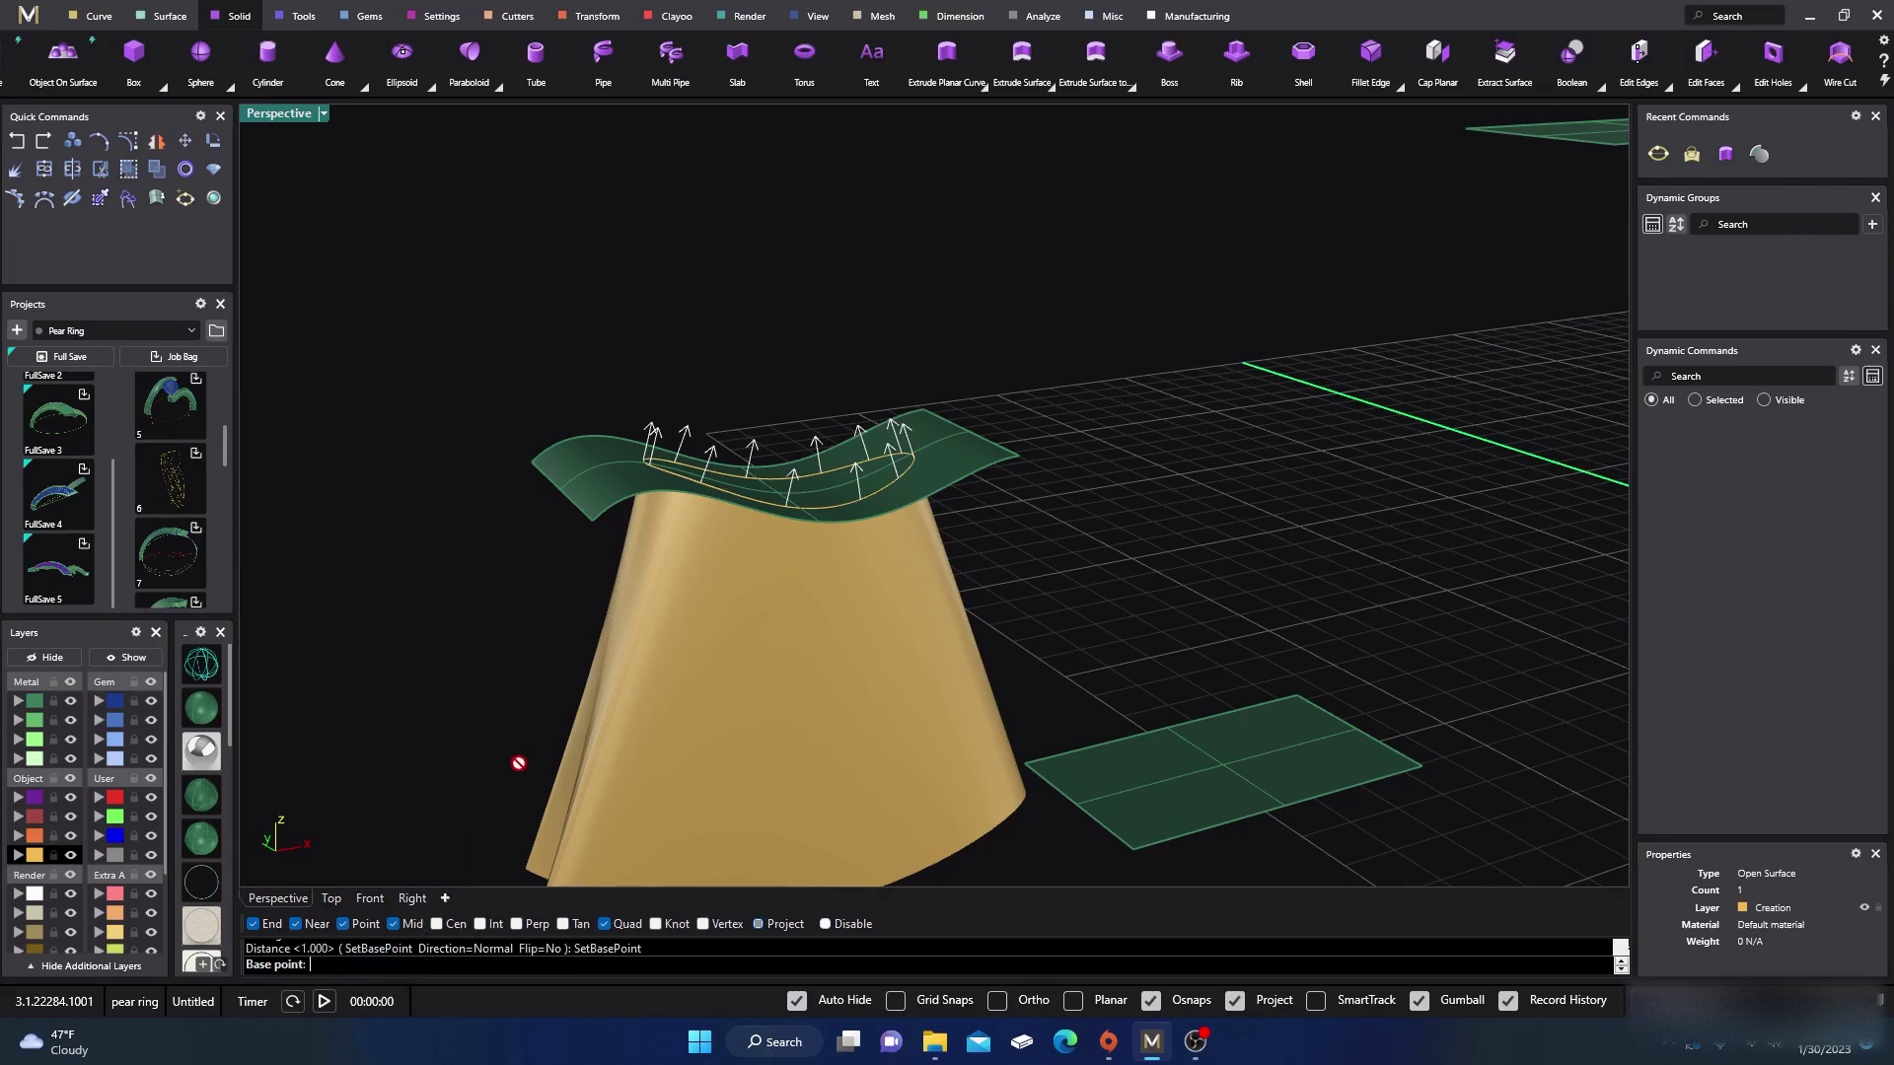
{"action": "left_click", "coordinate": [645, 462]}
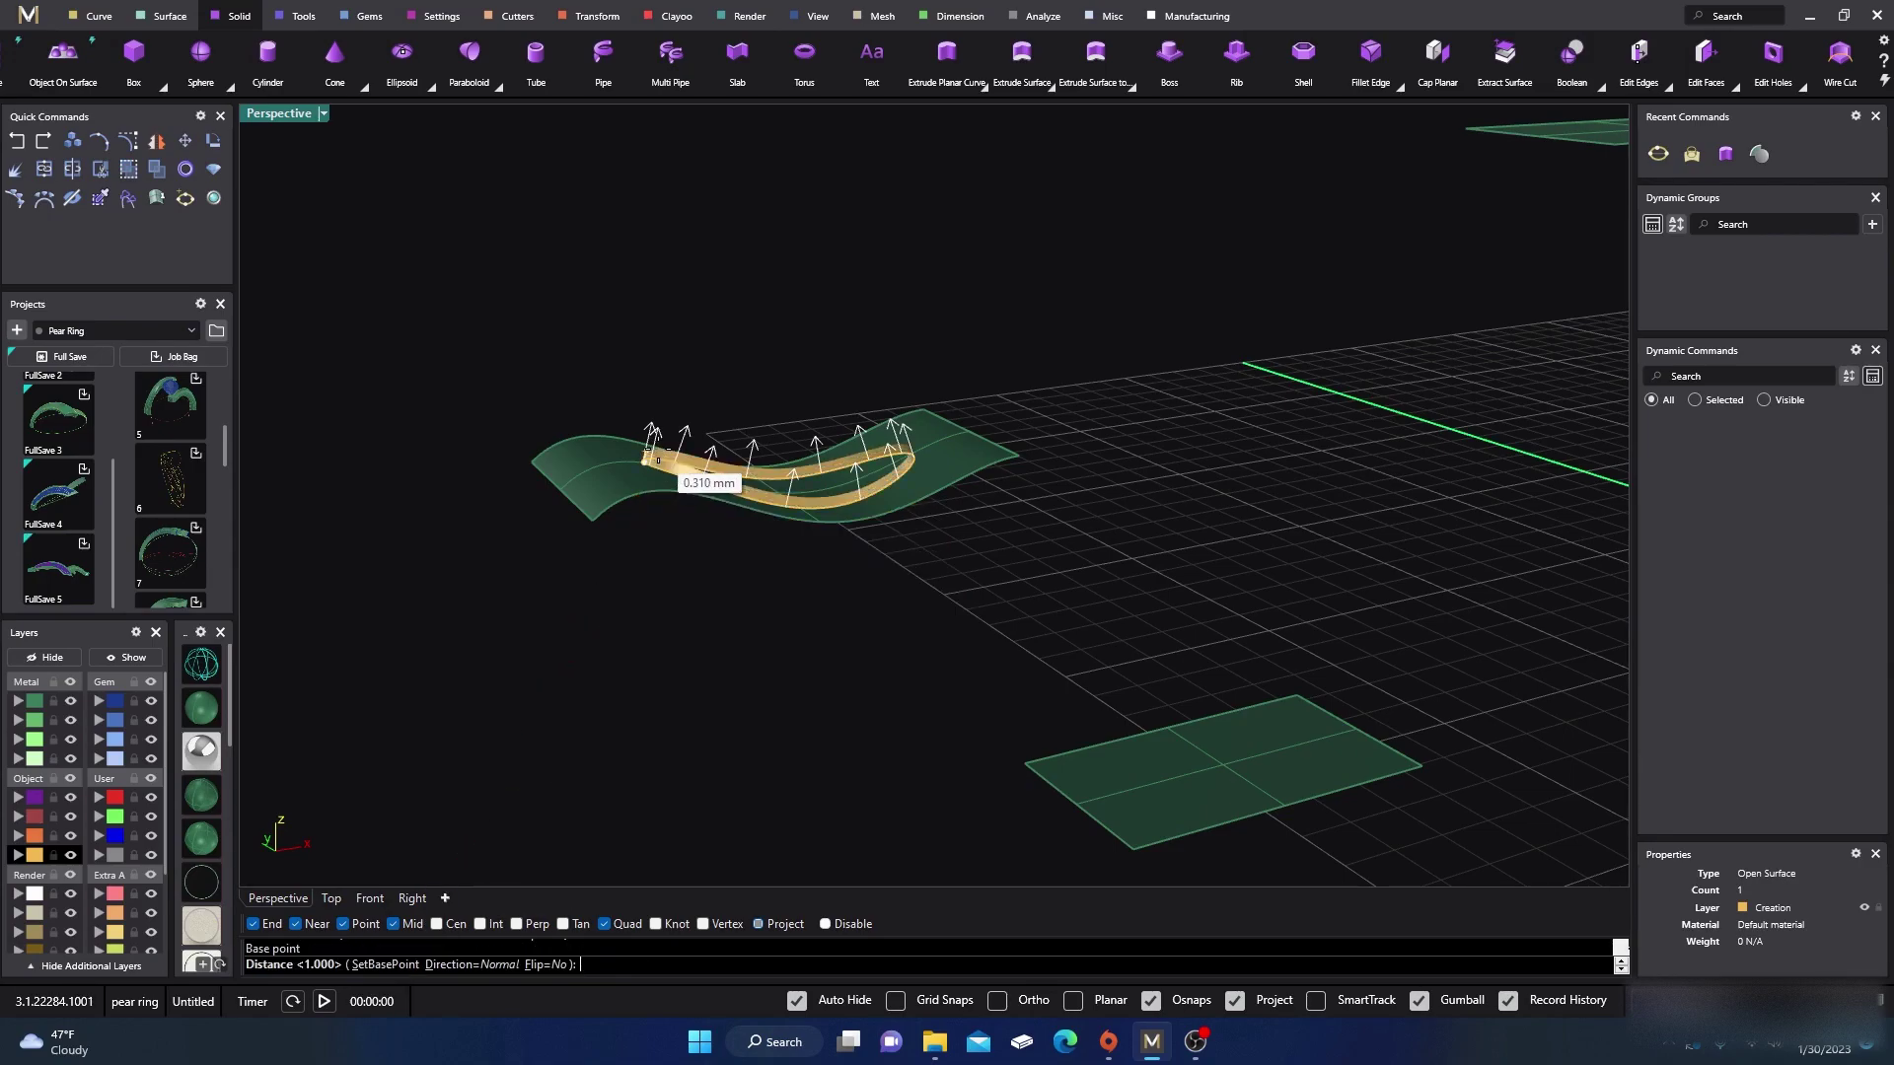
{"action": "left_click", "coordinate": [837, 503]}
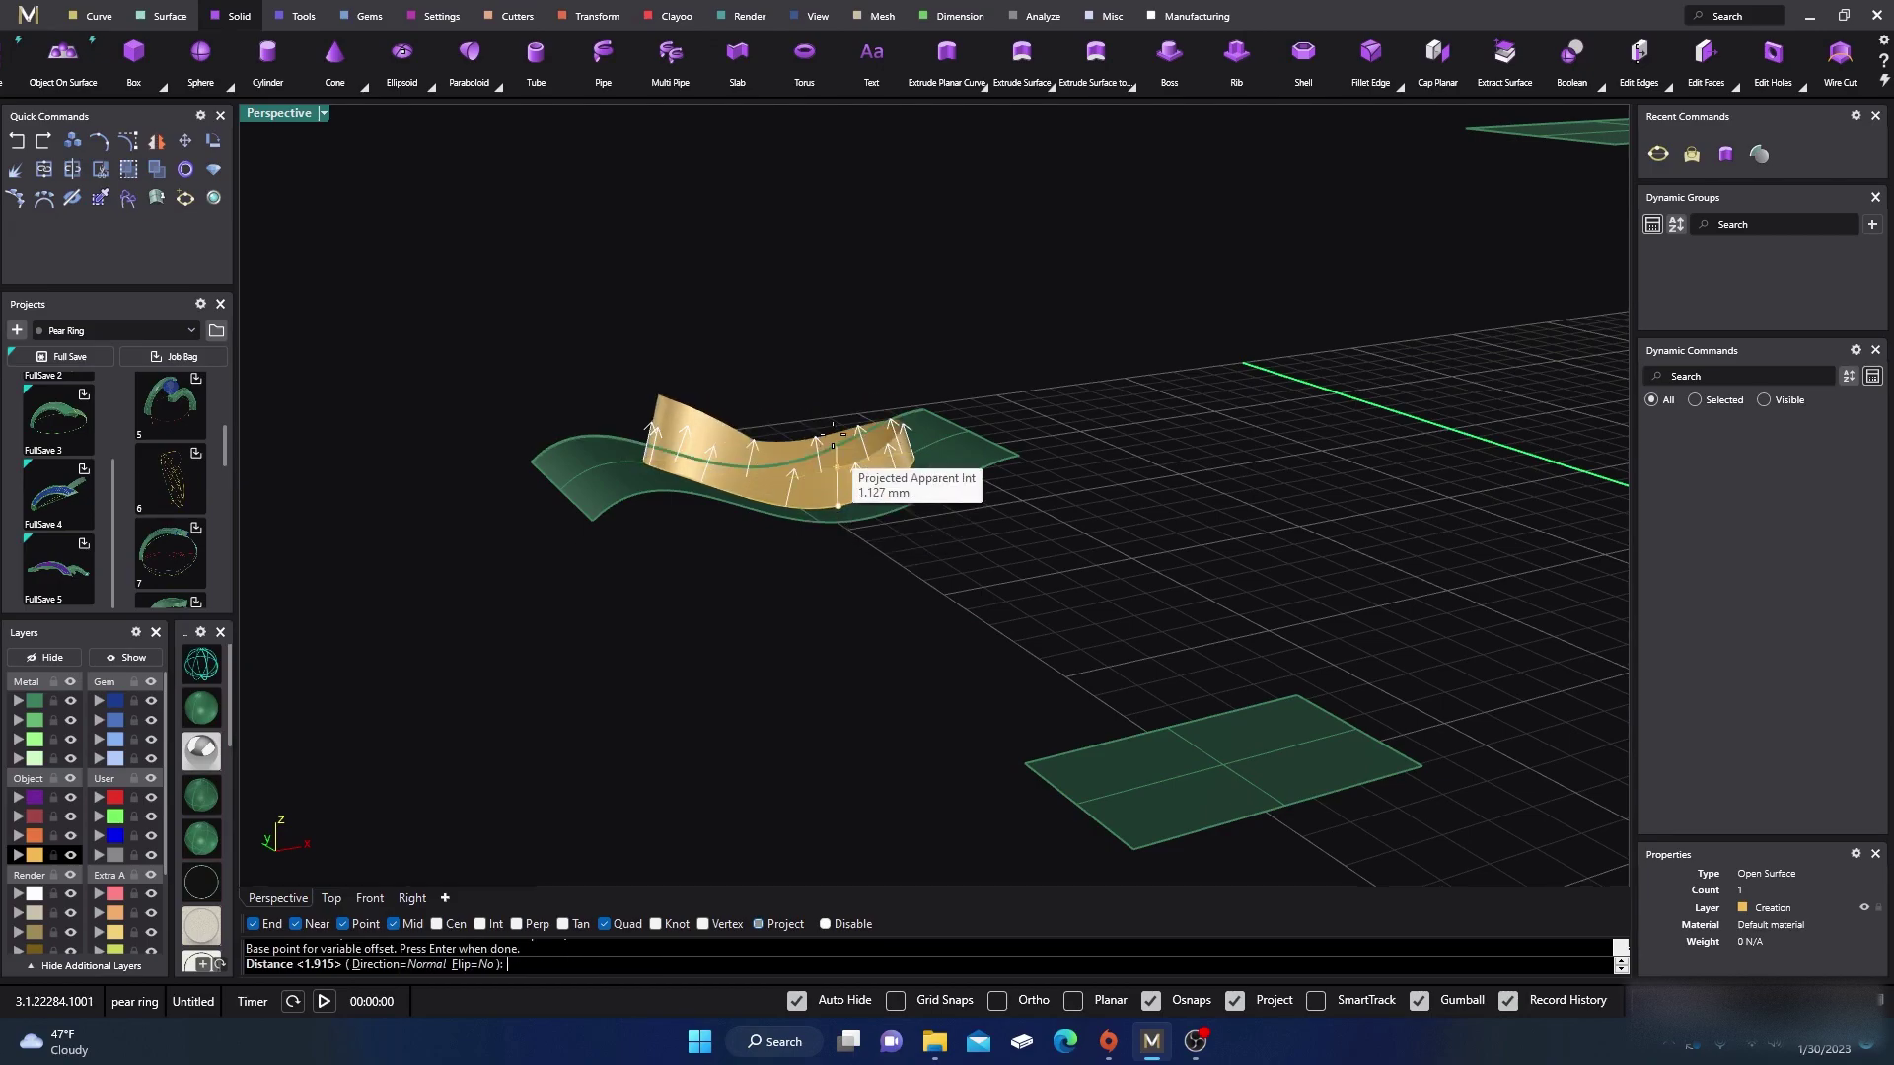
{"action": "left_click", "coordinate": [830, 381]}
Add another variable offset of about 5 mm elsewhere on the ellipse and complete the fin.
{"action": "right_click_drag", "start_coordinate": [862, 423], "coordinate": [698, 575]}
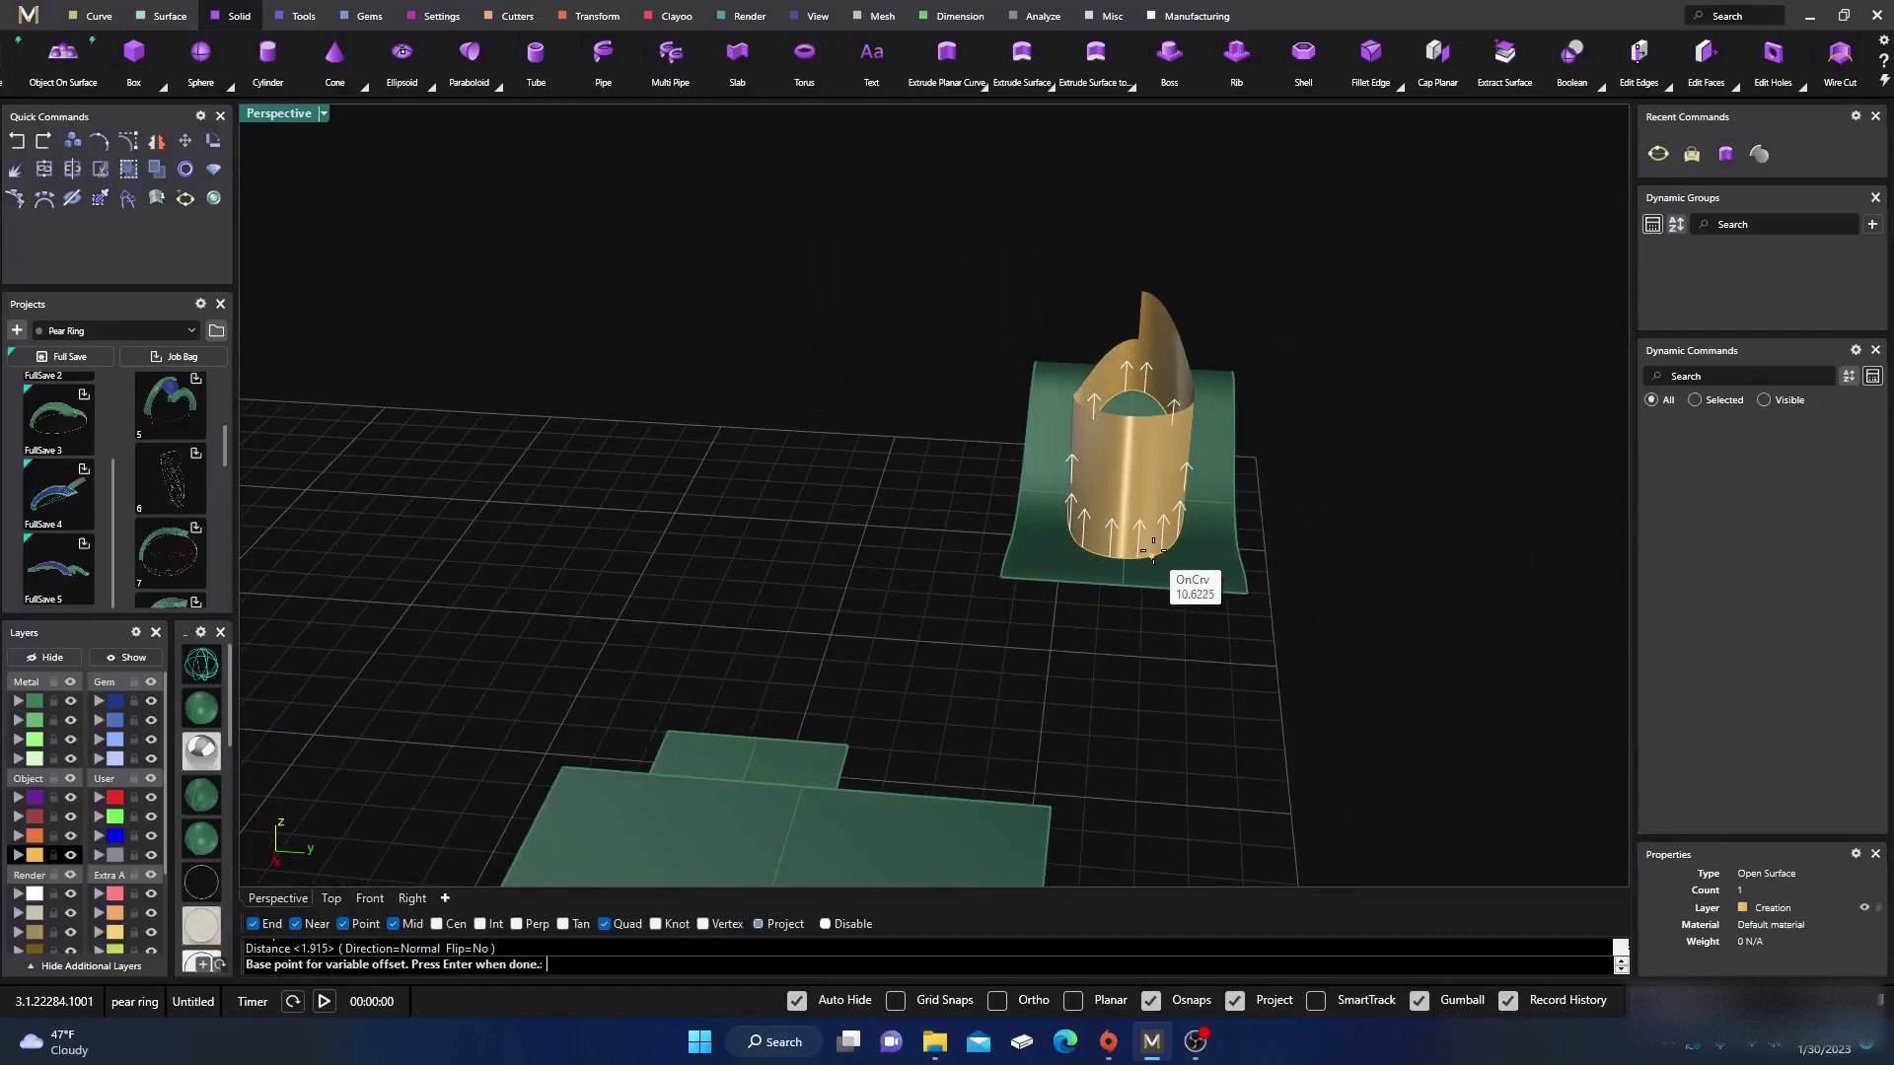
{"action": "left_click", "coordinate": [1182, 526]}
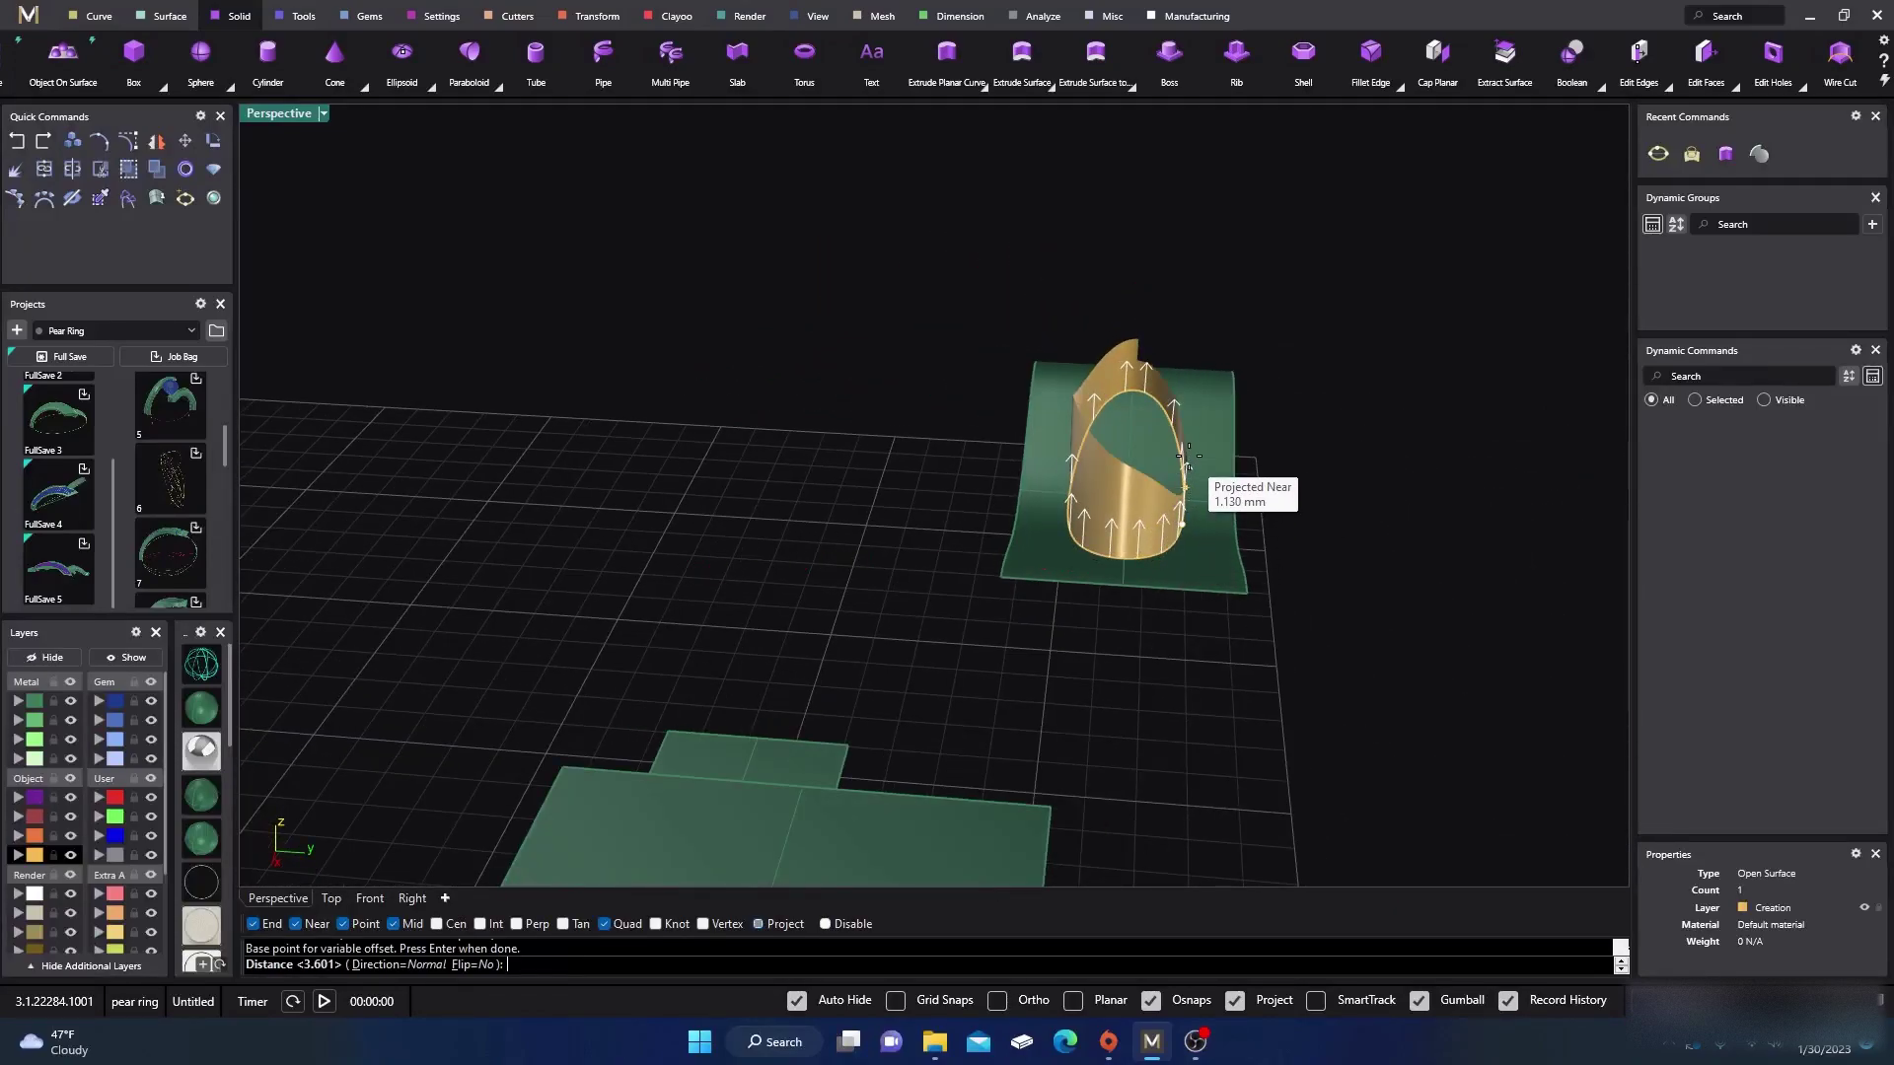
{"action": "right_click_drag", "start_coordinate": [1182, 545], "coordinate": [1035, 515]}
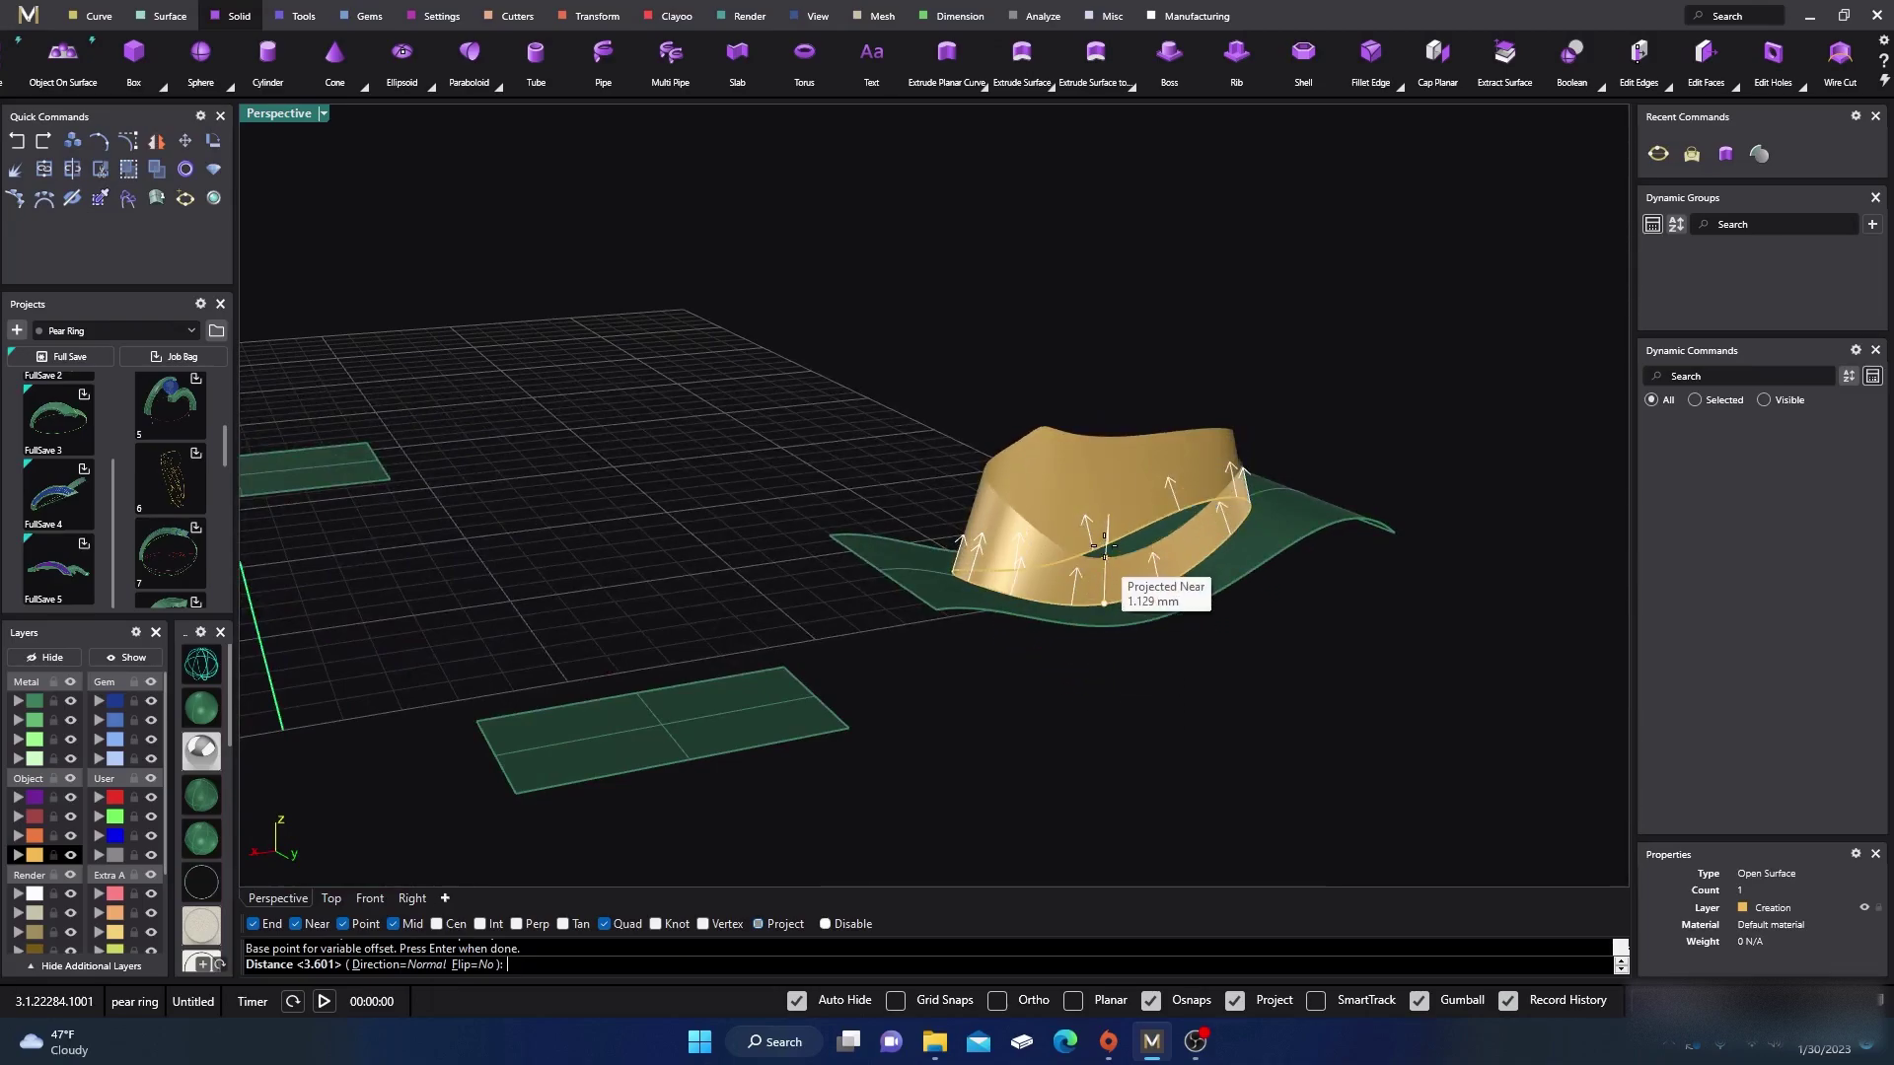
{"action": "right_click_drag", "start_coordinate": [1055, 464], "coordinate": [987, 472]}
{"action": "left_click", "coordinate": [1026, 424]}
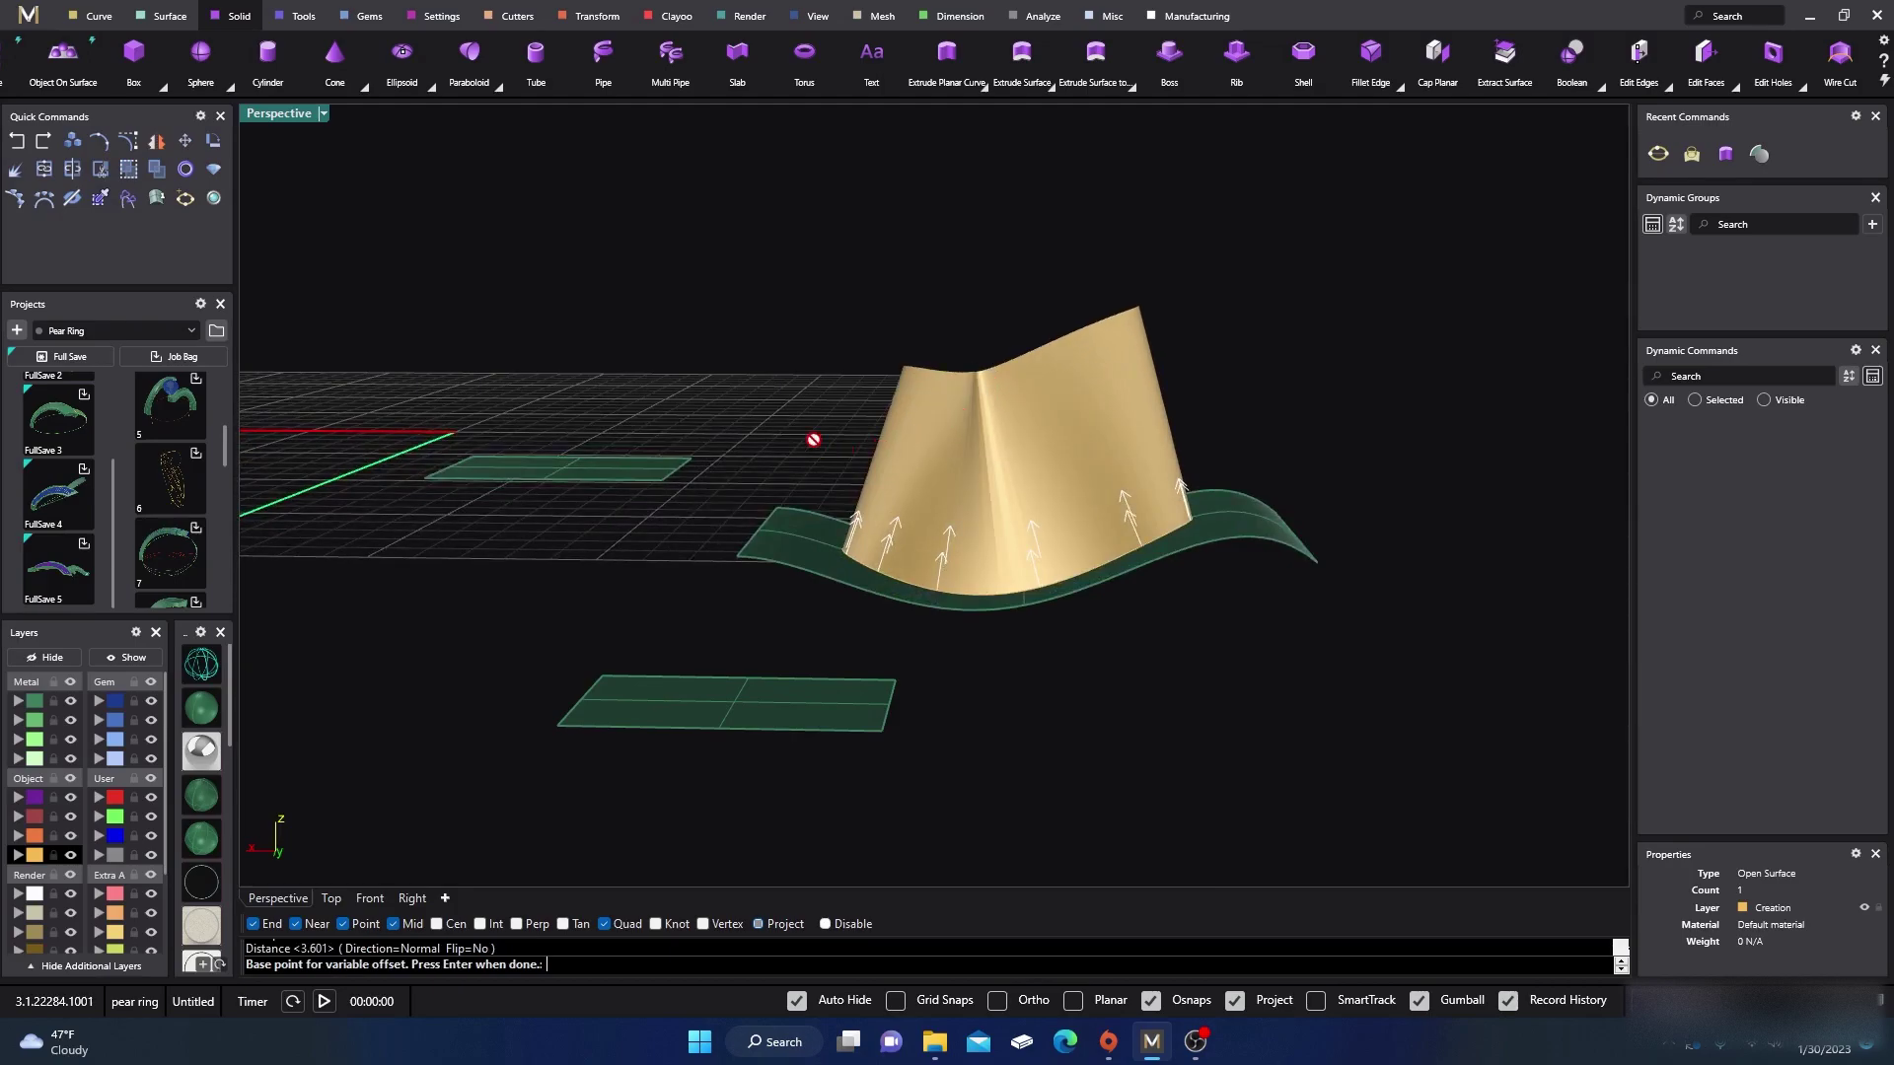
{"action": "key", "text": "Return"}
Inspect the variable-height fin up close and delete it, leaving the projected ellipse.
{"action": "right_click_drag", "start_coordinate": [833, 465], "coordinate": [712, 538]}
{"action": "scroll", "coordinate": [777, 476], "scroll_direction": "up", "scroll_amount": 6}
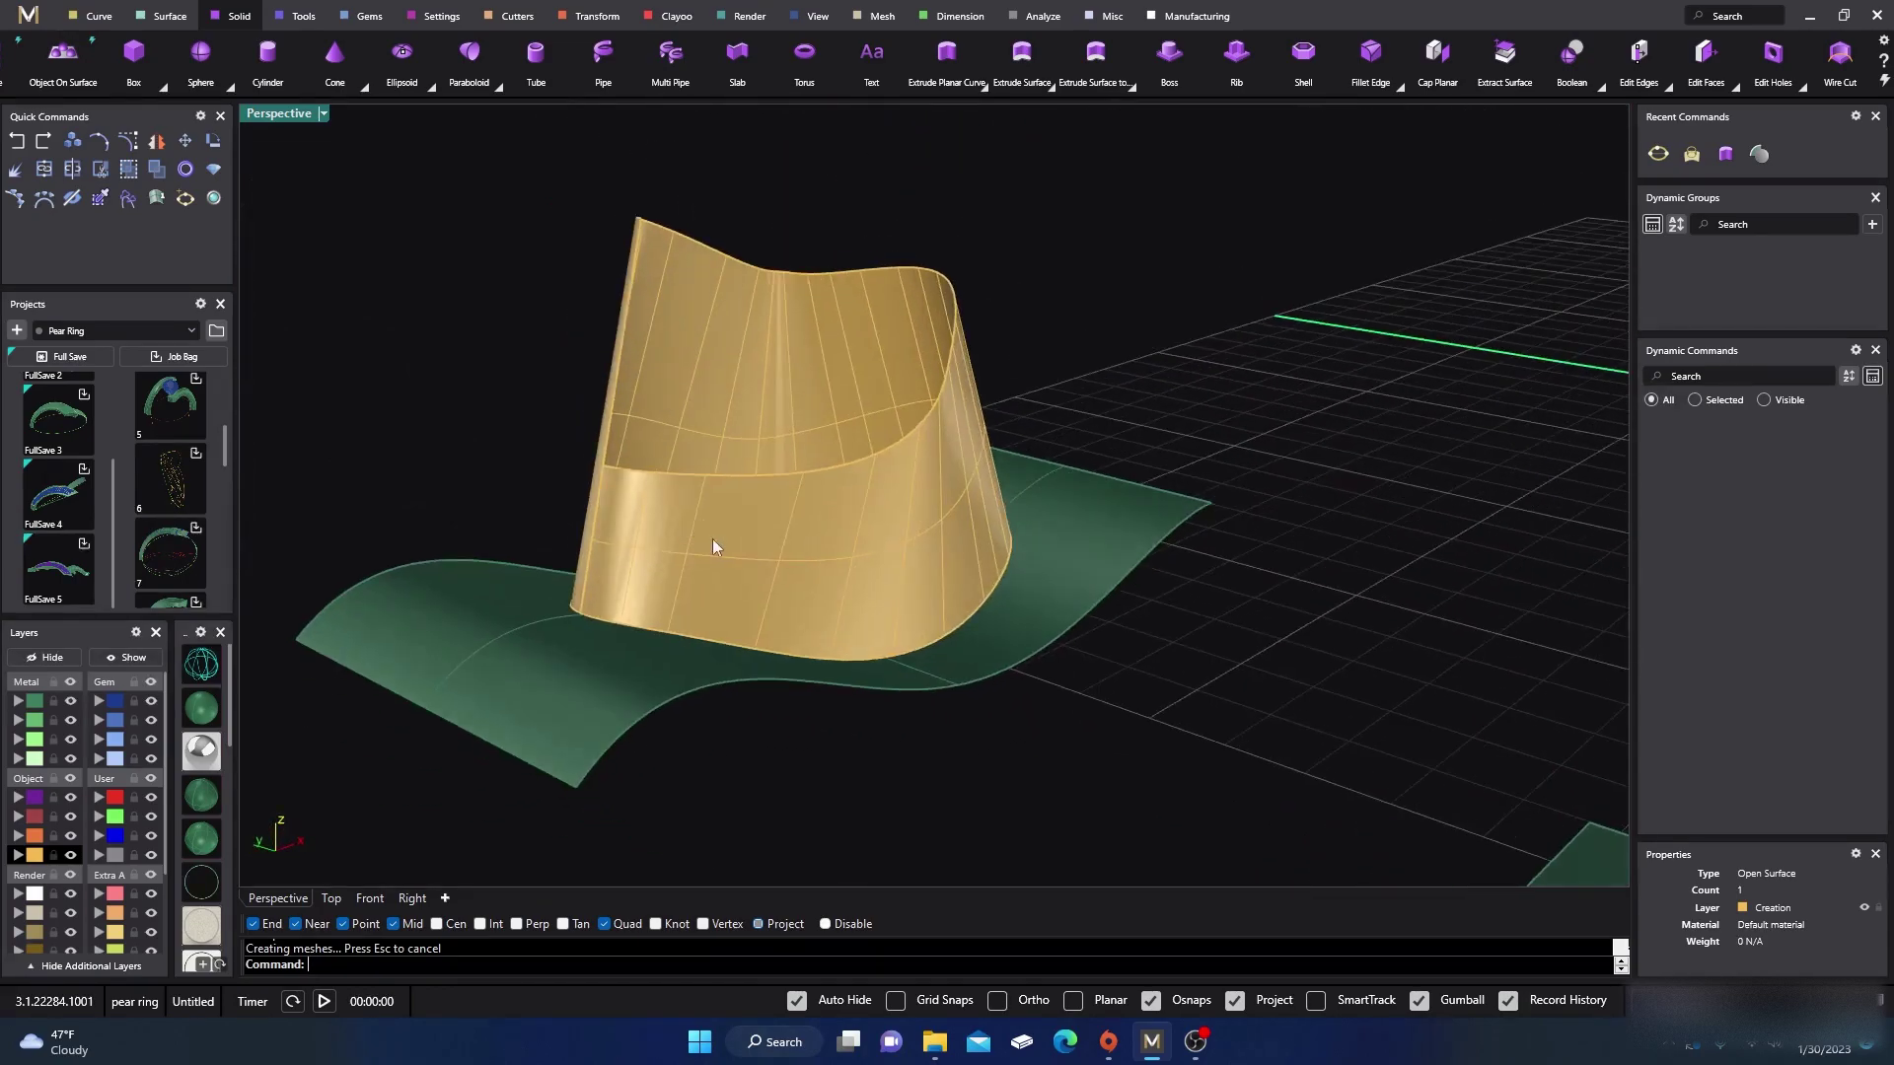
{"action": "left_click", "coordinate": [666, 414]}
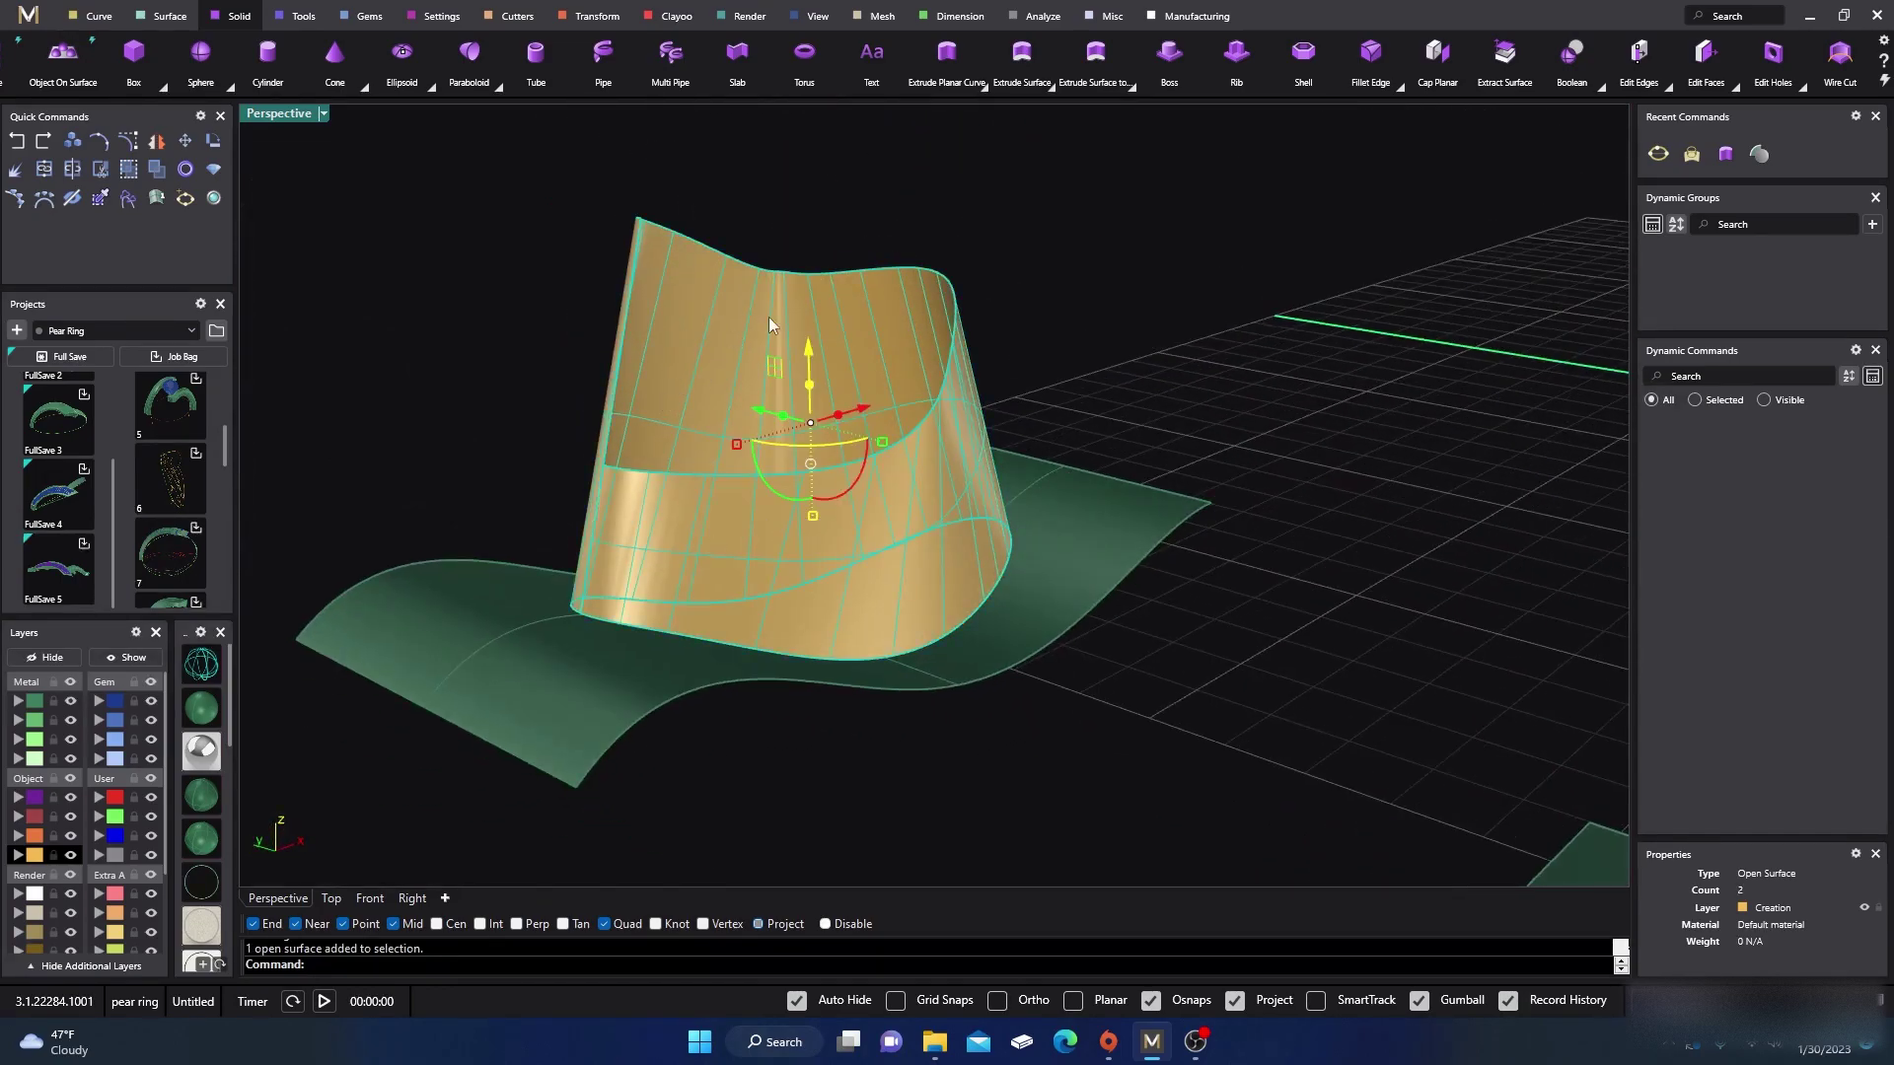
{"action": "key", "text": "Delete"}
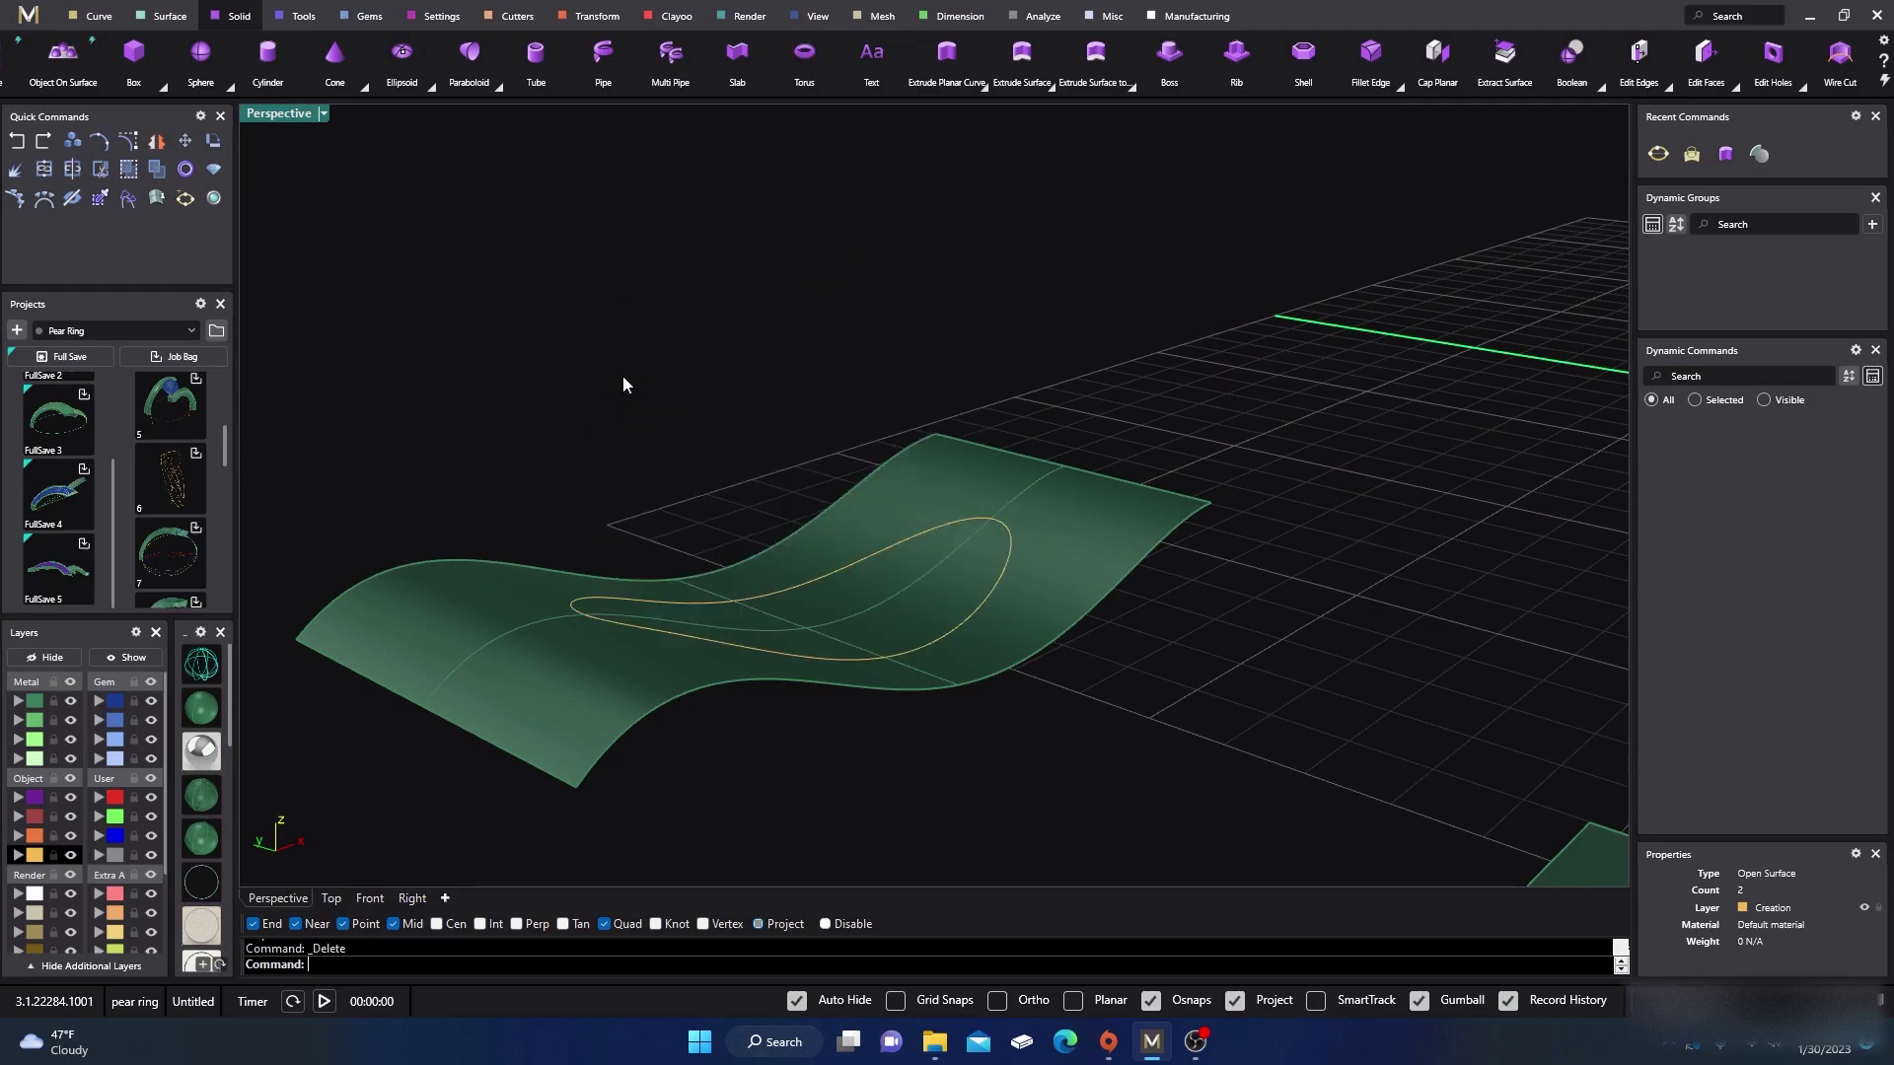
Start a new Fin from the projected ellipse with Direction set to Tangent, and preview it along the wavy surface.
{"action": "right_click_drag", "start_coordinate": [698, 364], "coordinate": [740, 486]}
{"action": "scroll", "coordinate": [742, 544], "scroll_direction": "up", "scroll_amount": 3}
{"action": "scroll", "coordinate": [742, 544], "scroll_direction": "up", "scroll_amount": 3}
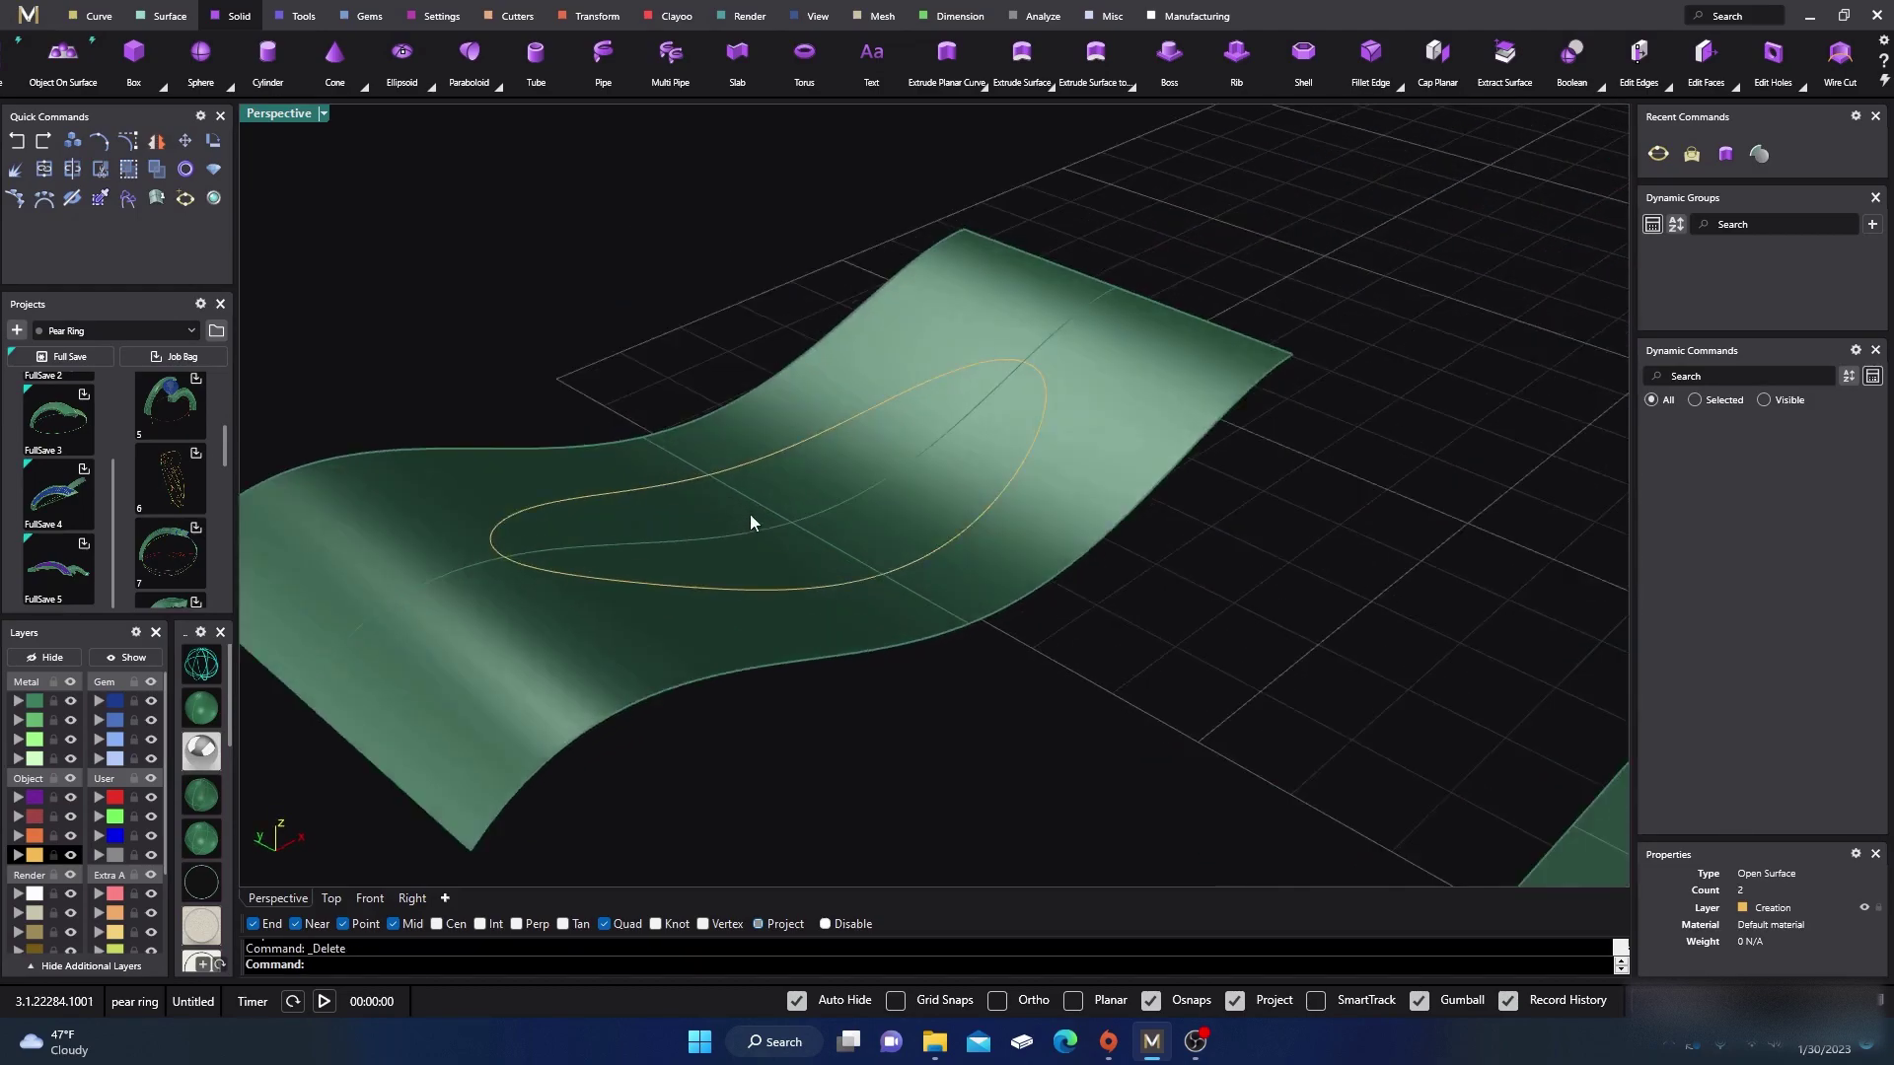
{"action": "left_click", "coordinate": [763, 457]}
{"action": "type", "text": "Fin"}
{"action": "key", "text": "Return"}
{"action": "left_click", "coordinate": [761, 457]}
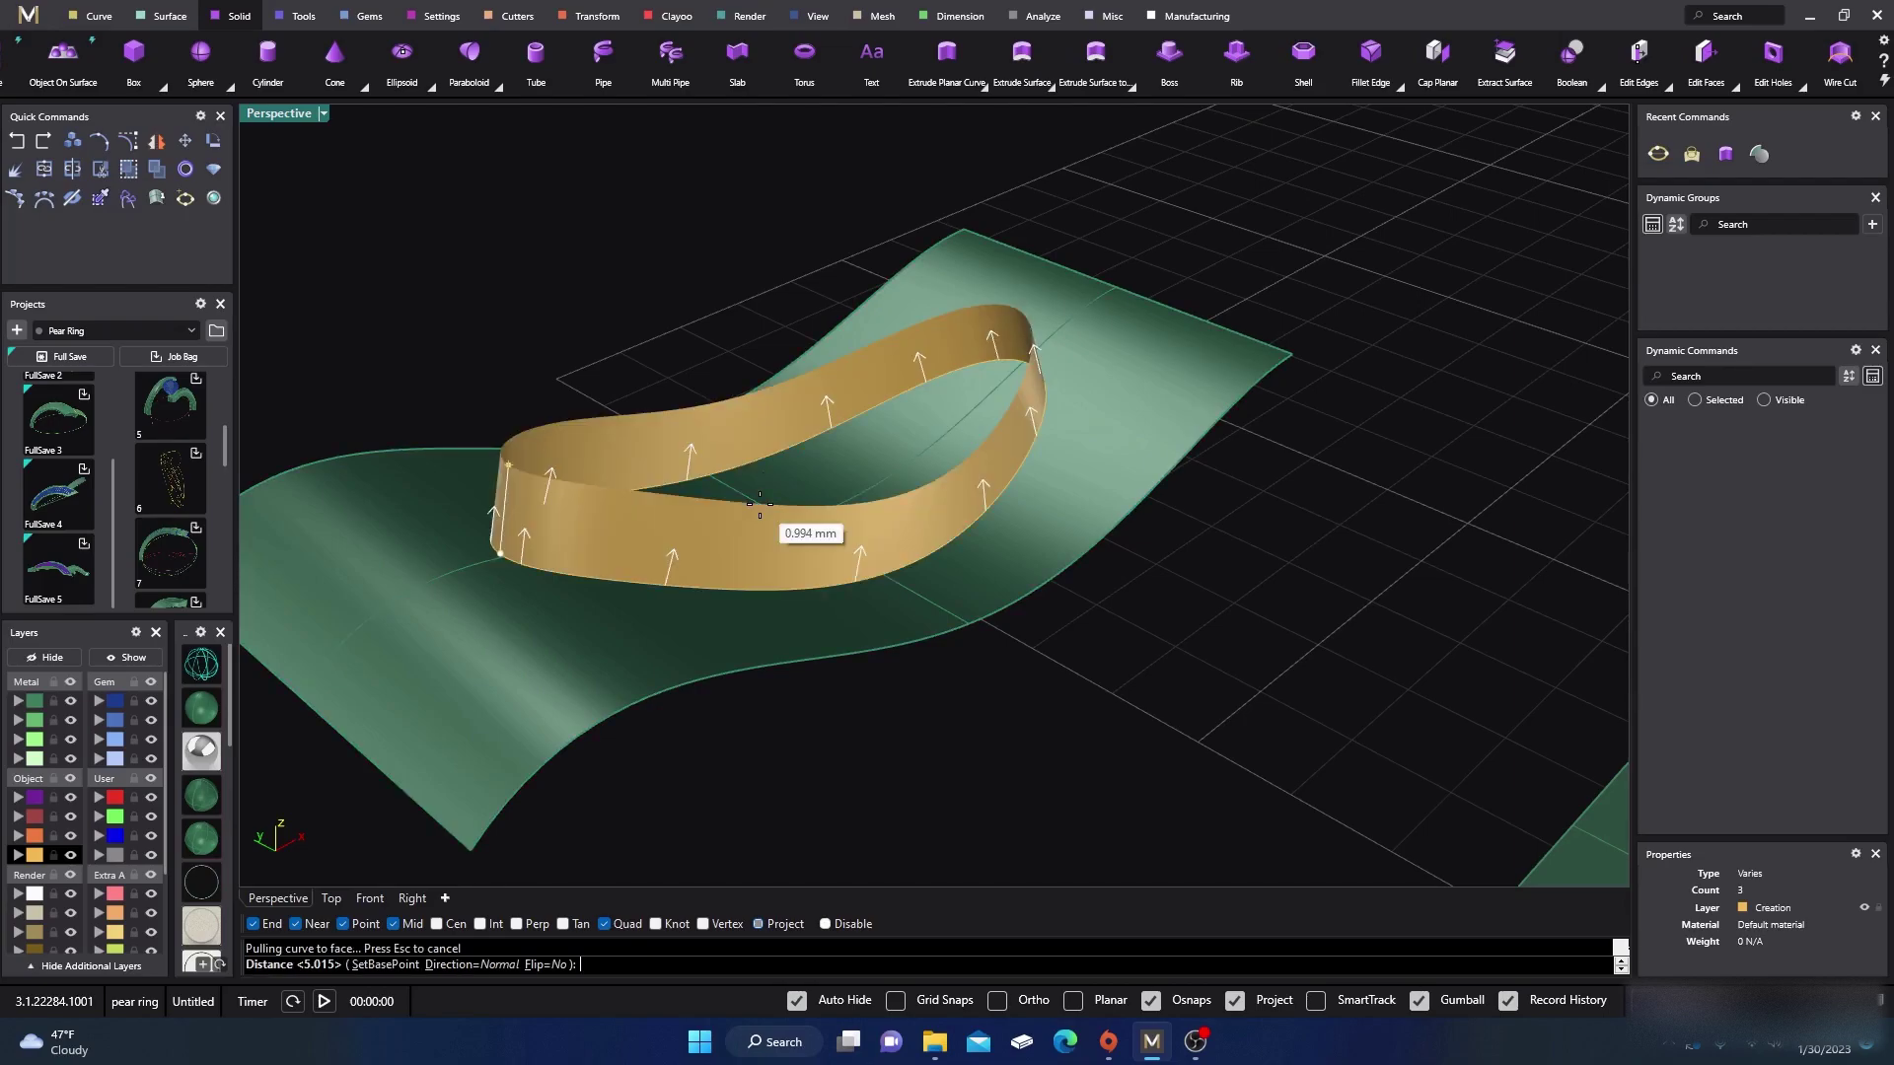
{"action": "left_click", "coordinate": [465, 966]}
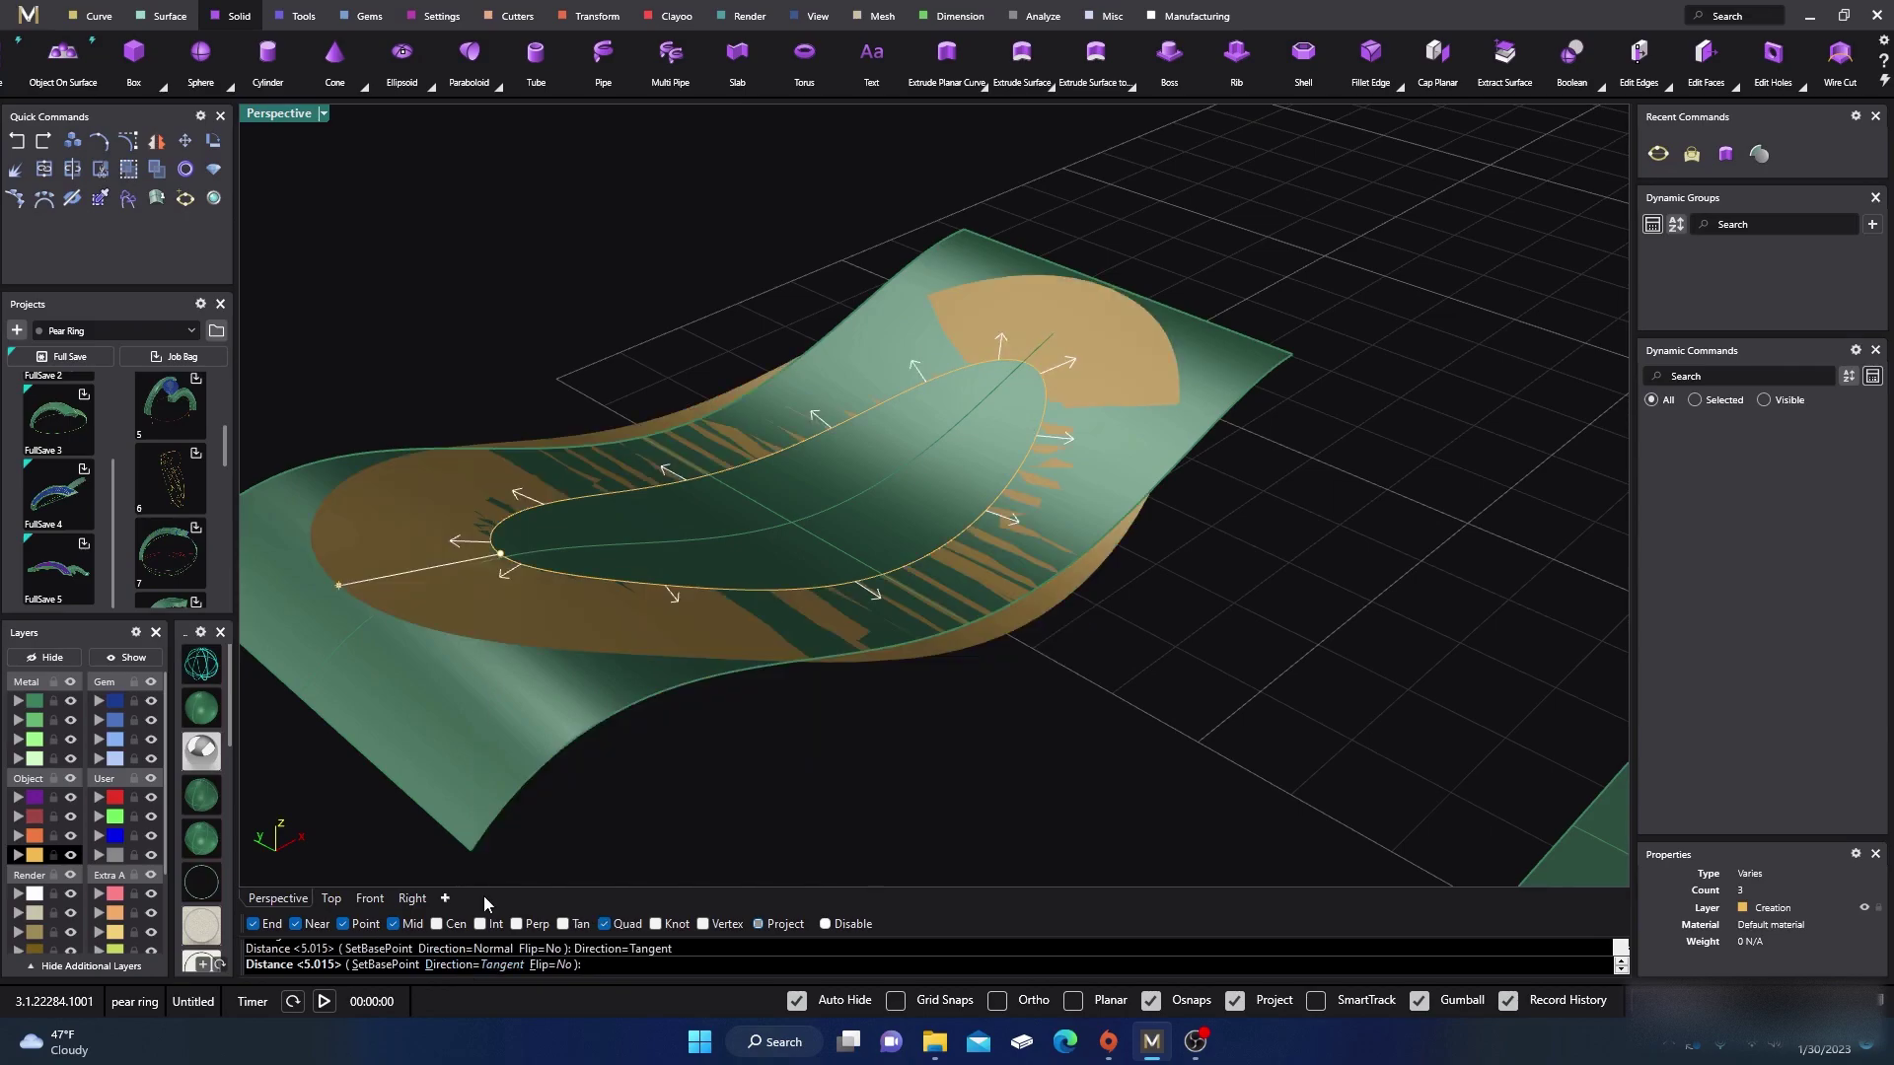
{"action": "right_click_drag", "start_coordinate": [425, 682], "coordinate": [665, 569]}
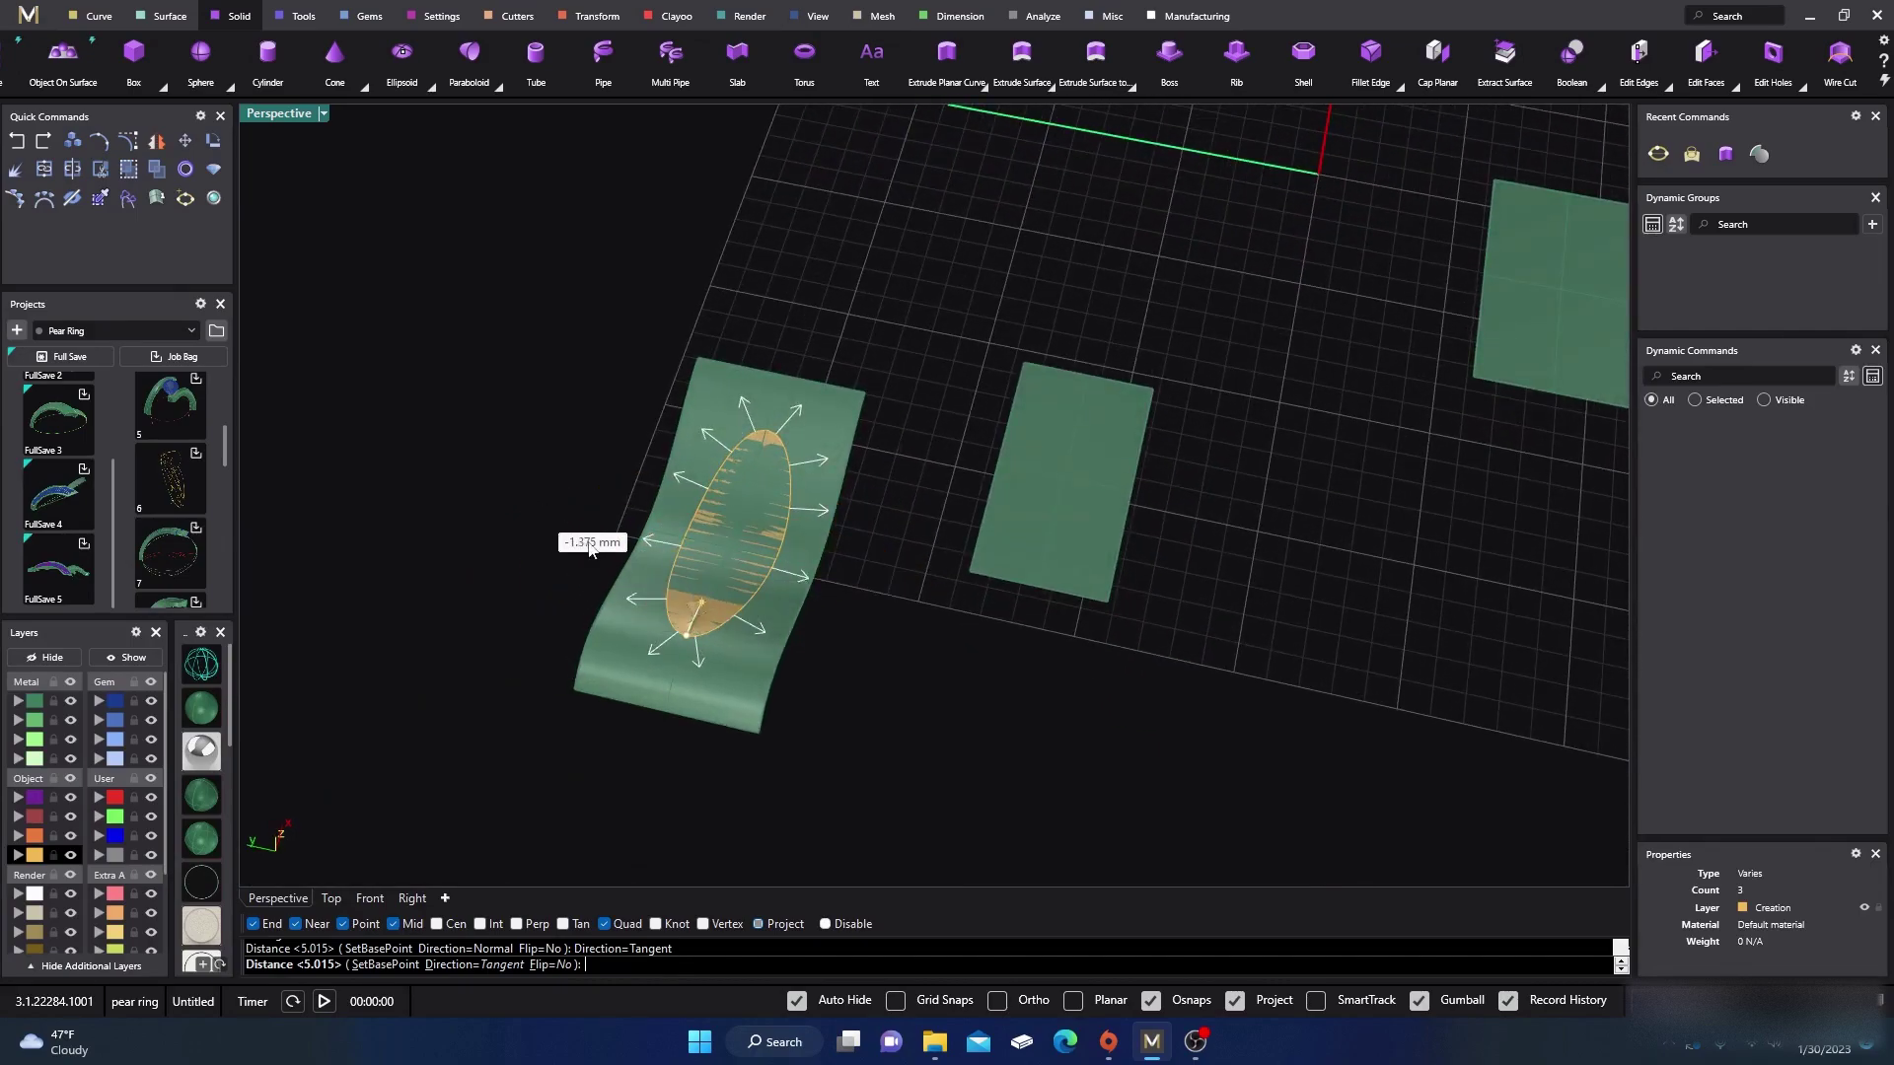